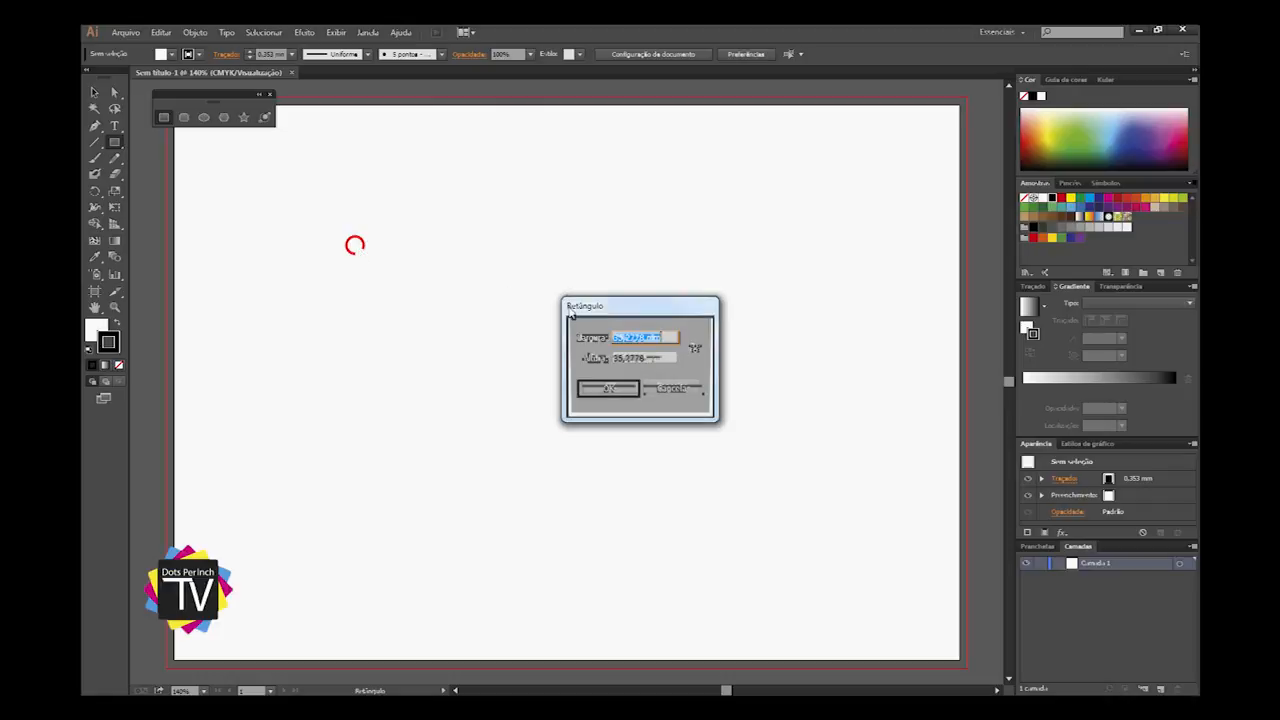
drag(602, 304, 472, 234)
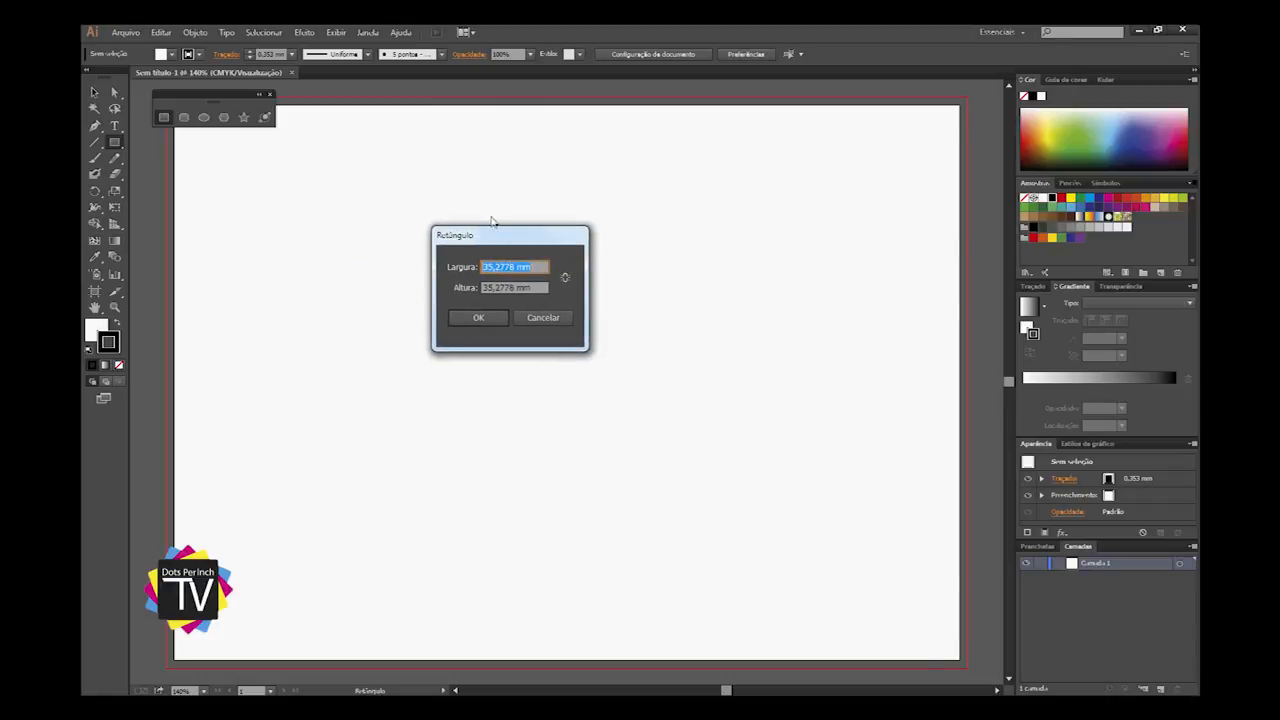
click(539, 266)
click(537, 319)
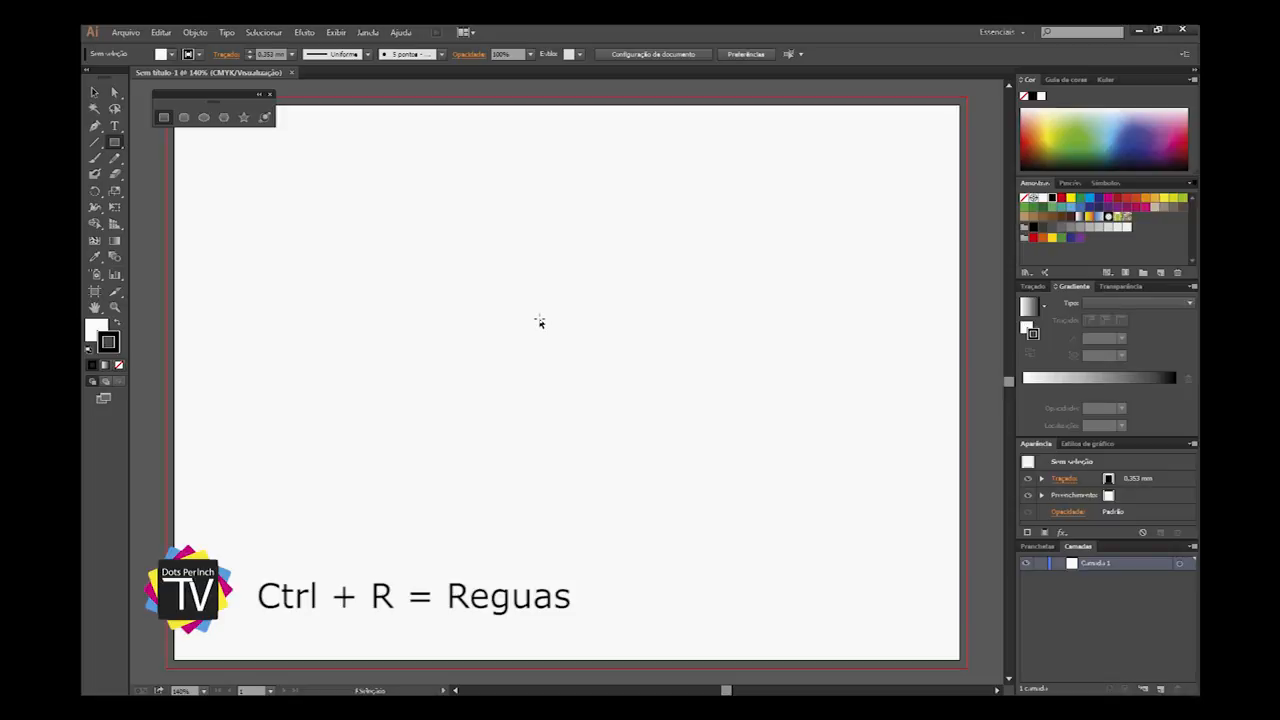
Step: Show the rulers and set their units to millimetres
key(ctrl+r)
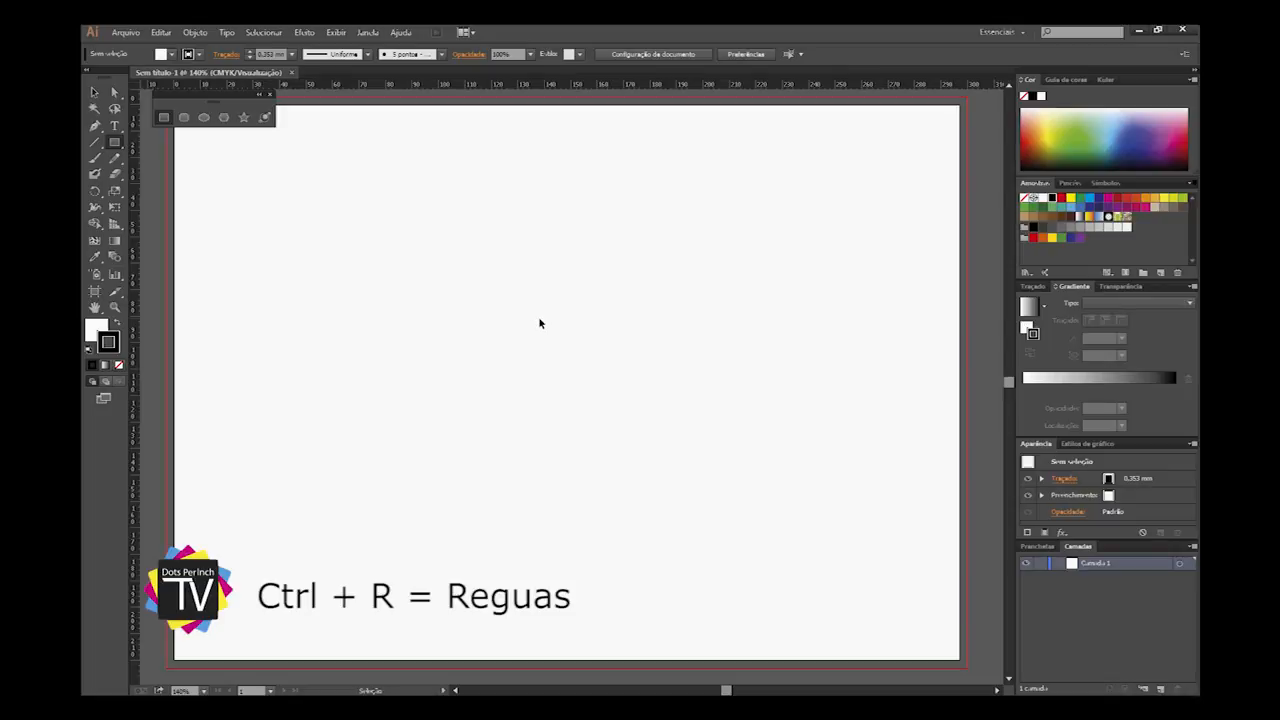
right_click(483, 88)
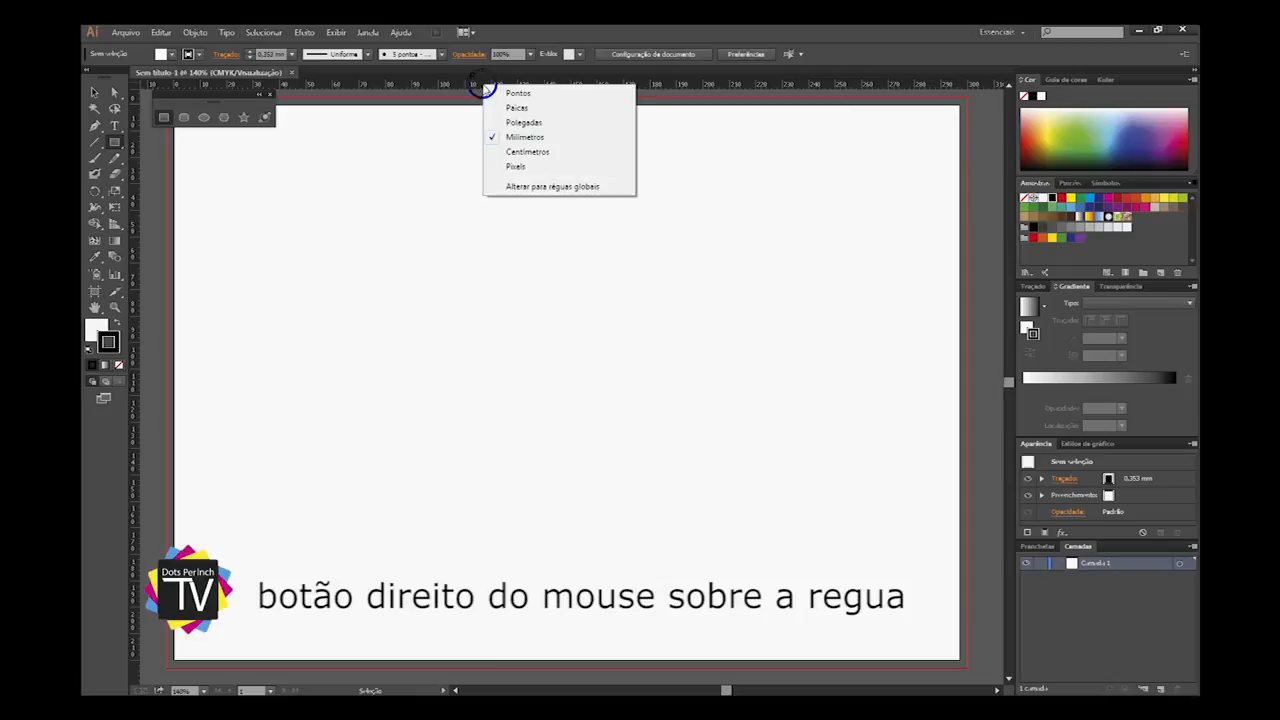
click(537, 139)
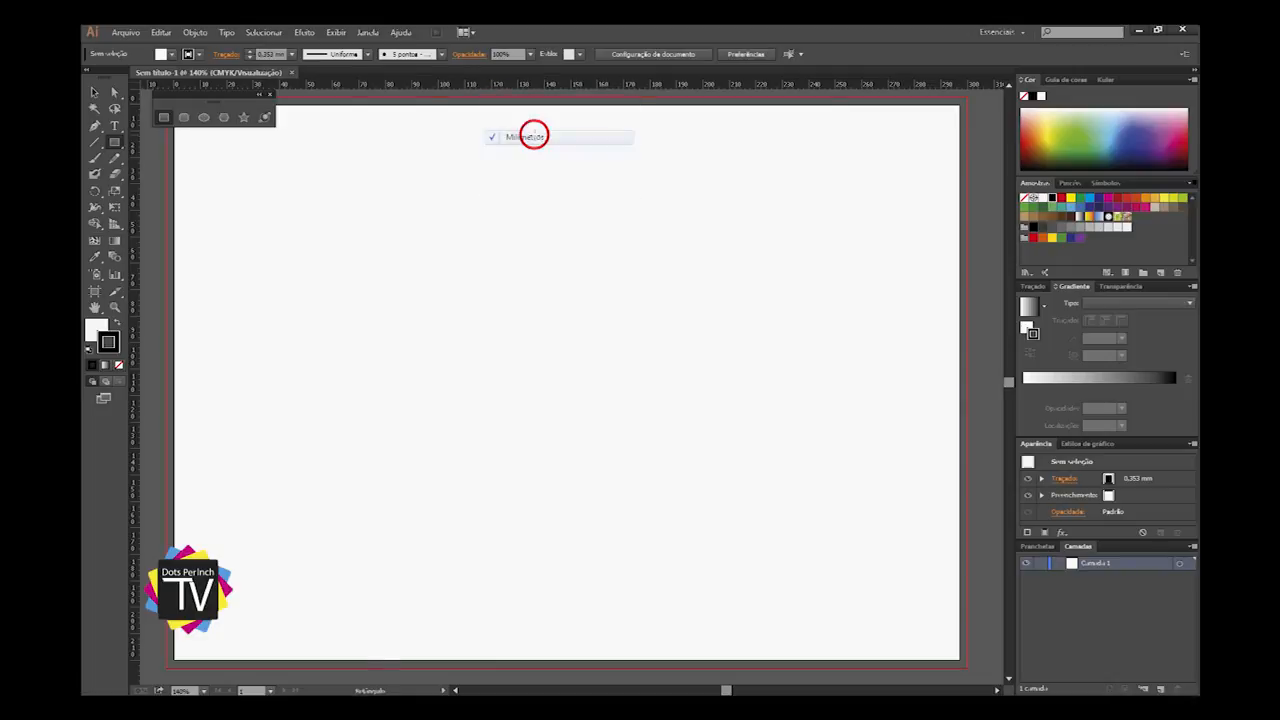
Step: View the exact-size options of the Rounded Rectangle and Ellipse tools, cancelling each dialog without creating a shape
click(184, 118)
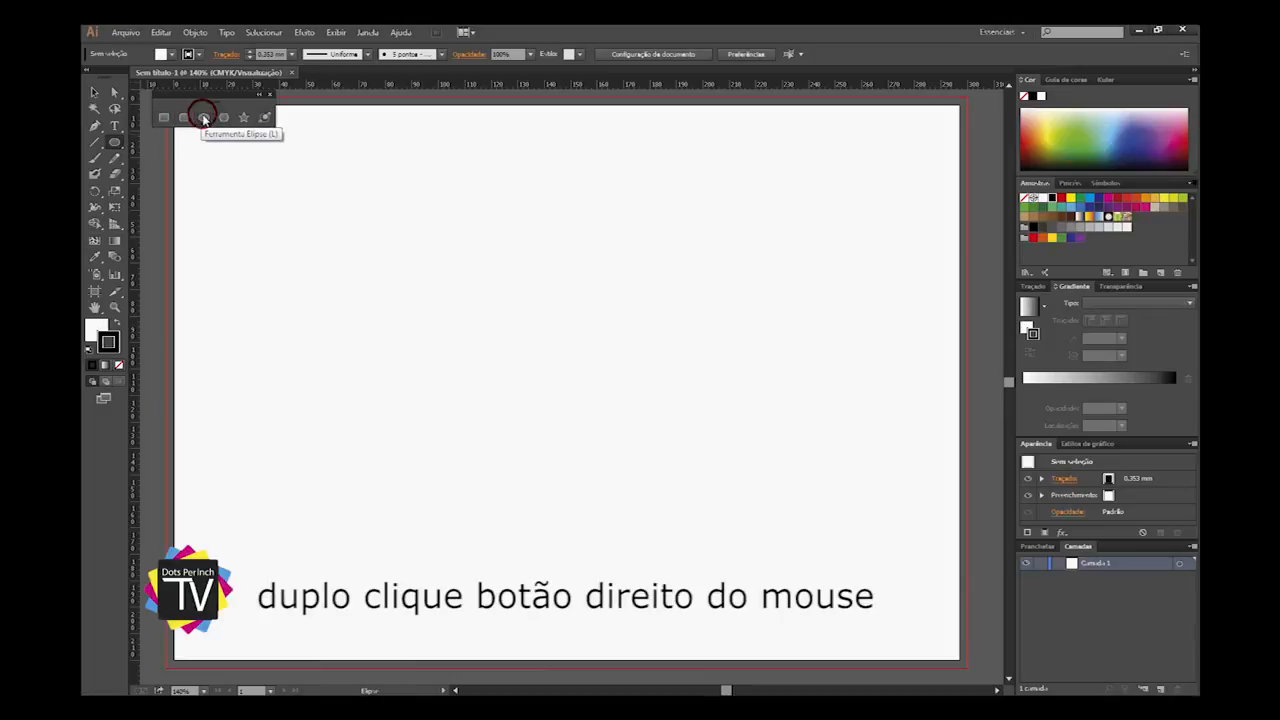
click(362, 224)
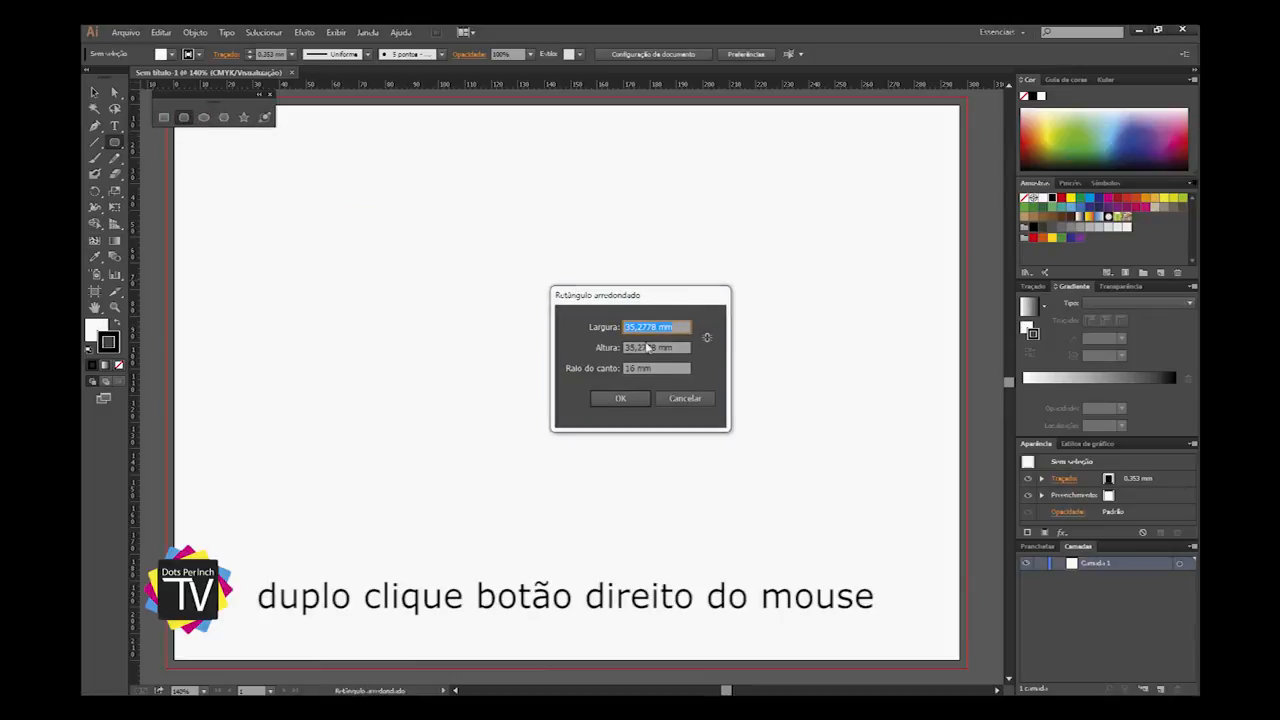
click(677, 398)
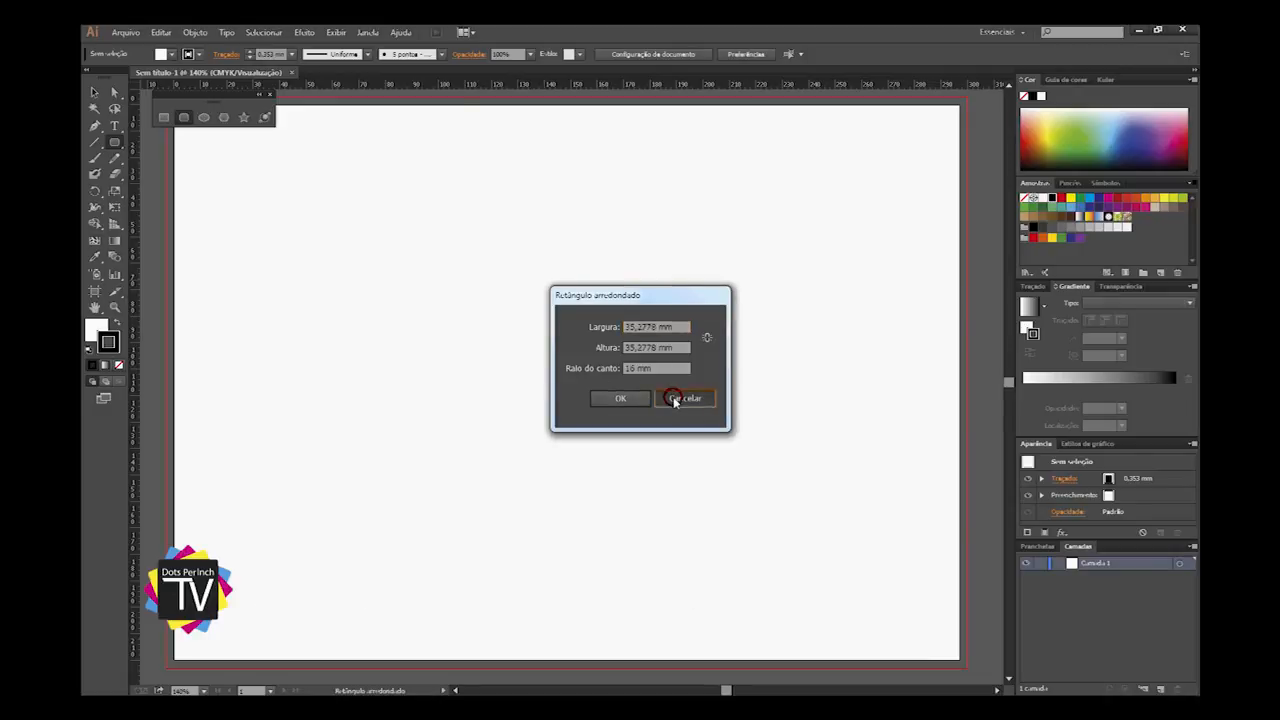
click(203, 117)
click(394, 249)
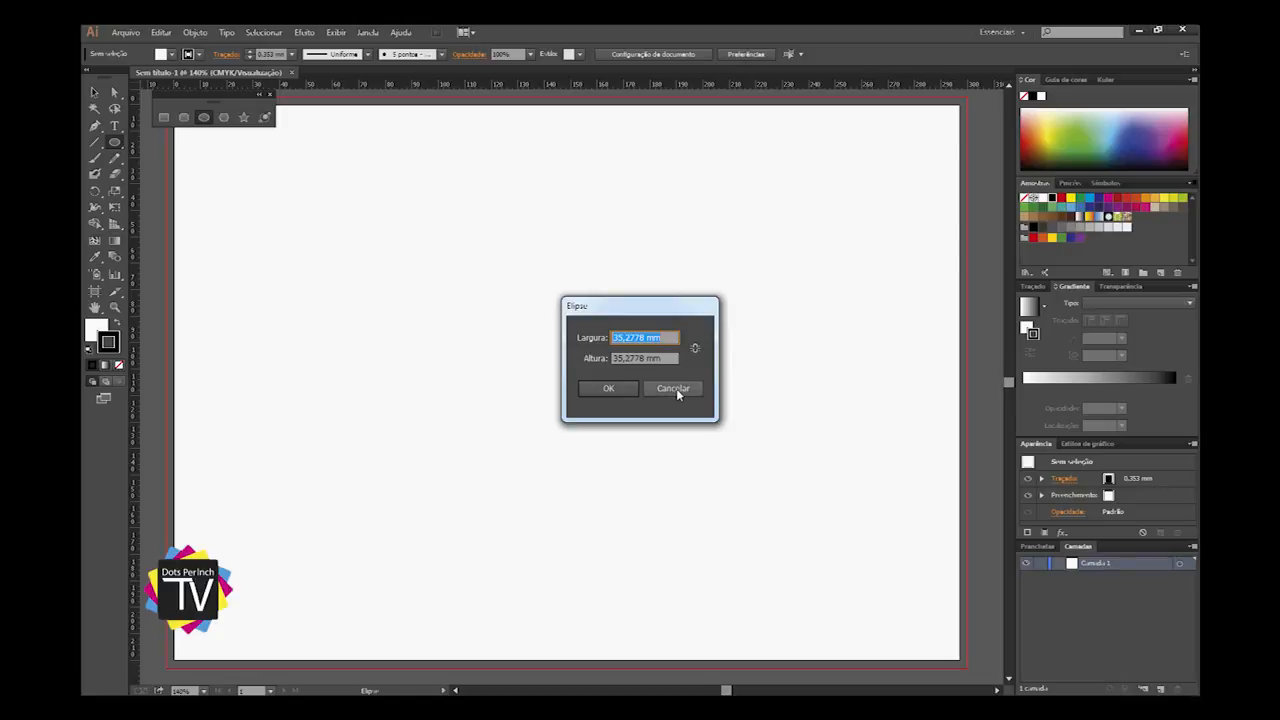
click(676, 388)
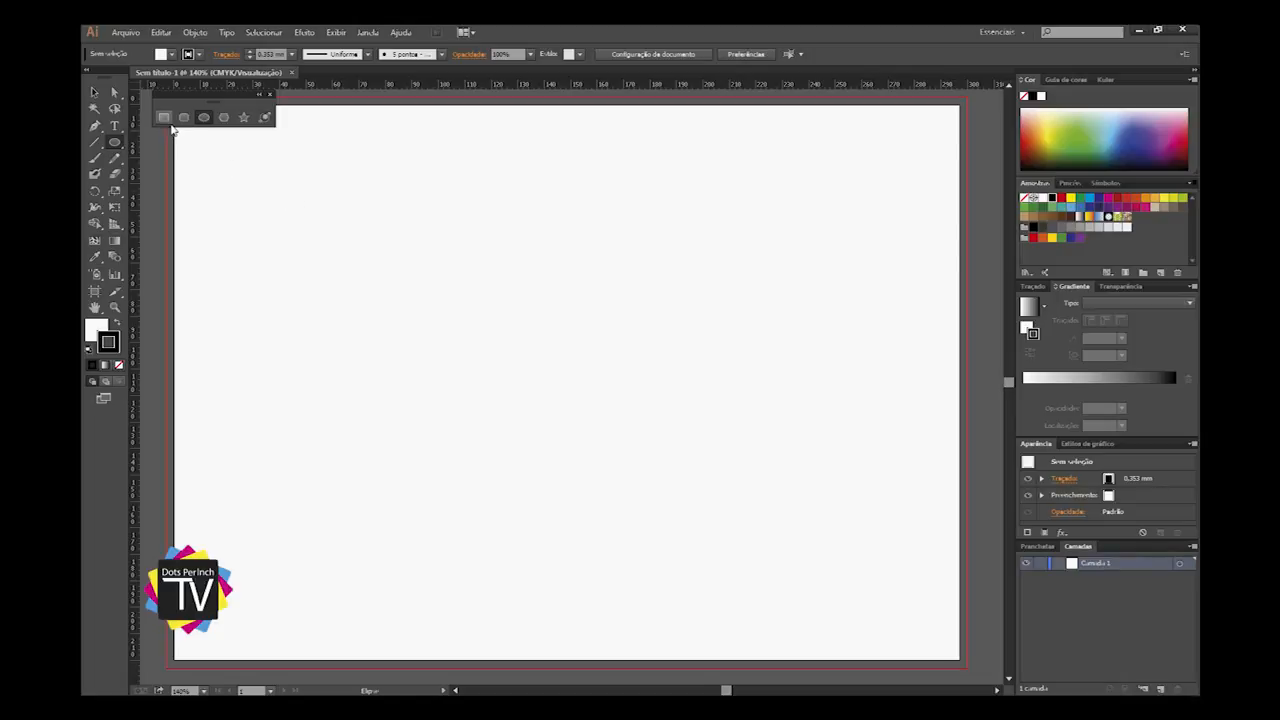
Step: Create a 35 × 35 mm square with the Rectangle tool in the upper-left part of the artboard
click(164, 117)
click(370, 228)
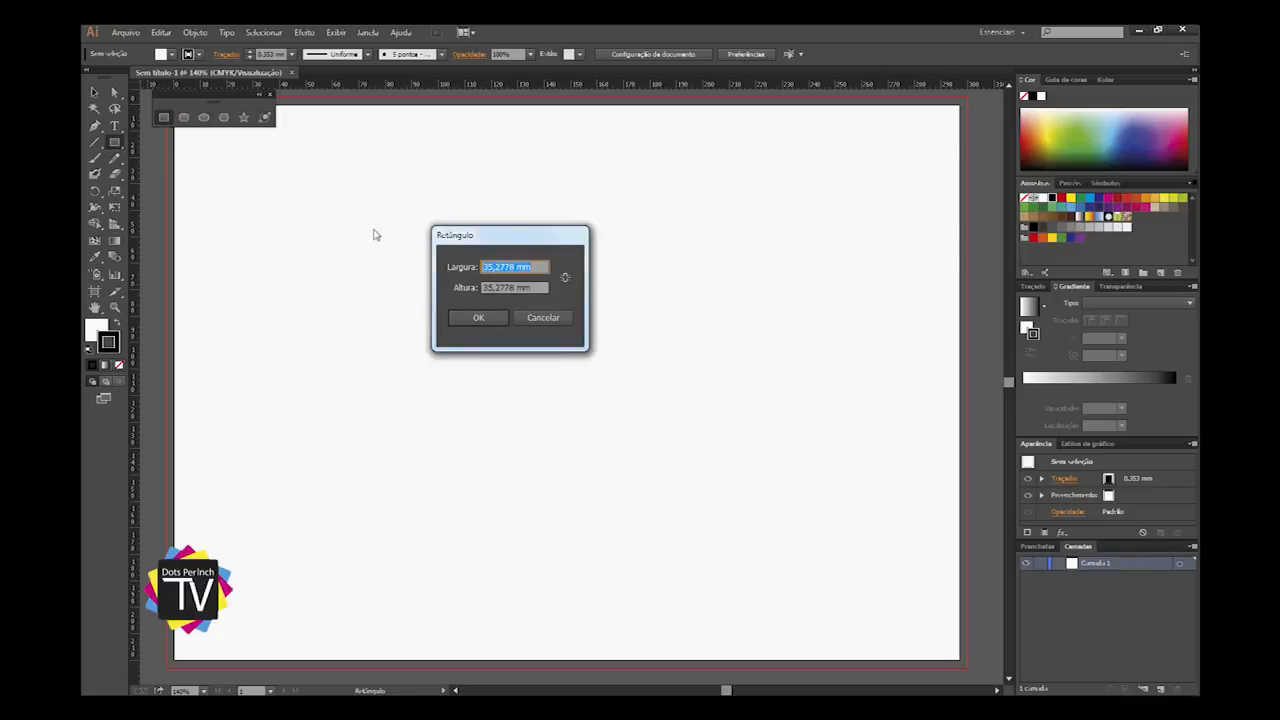
click(544, 267)
key(BackSpace)
key(Tab)
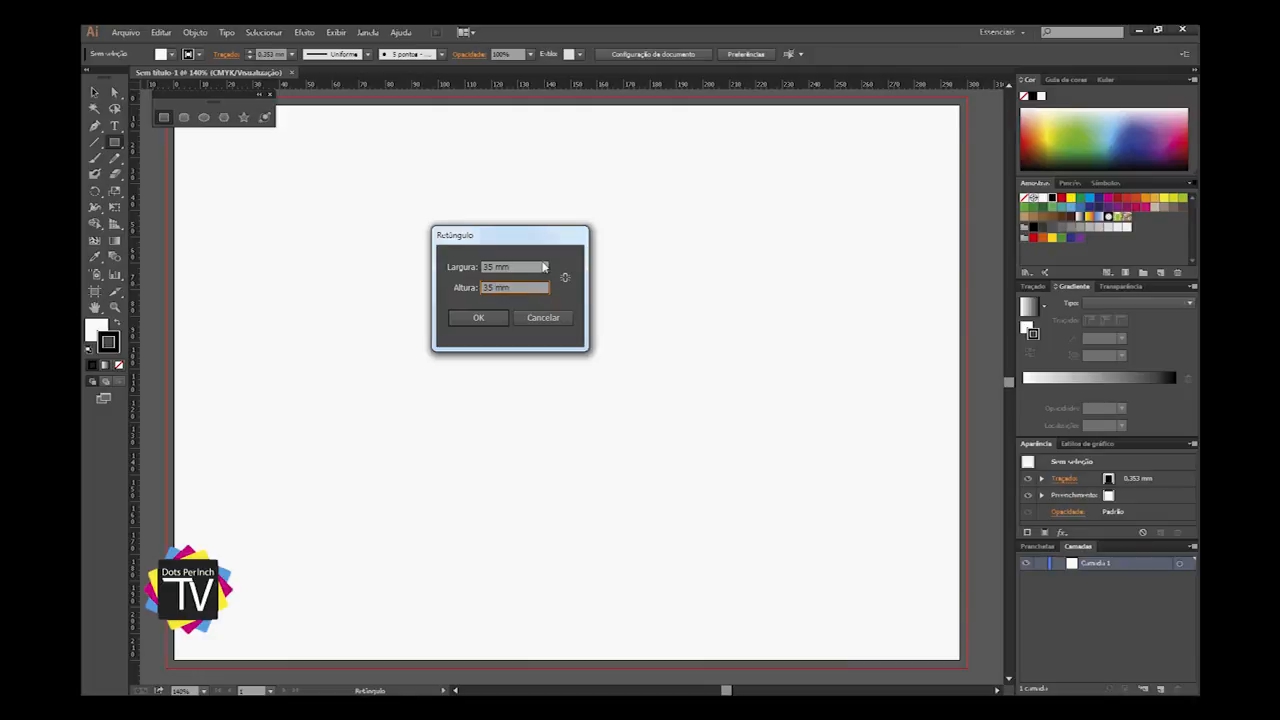
click(484, 316)
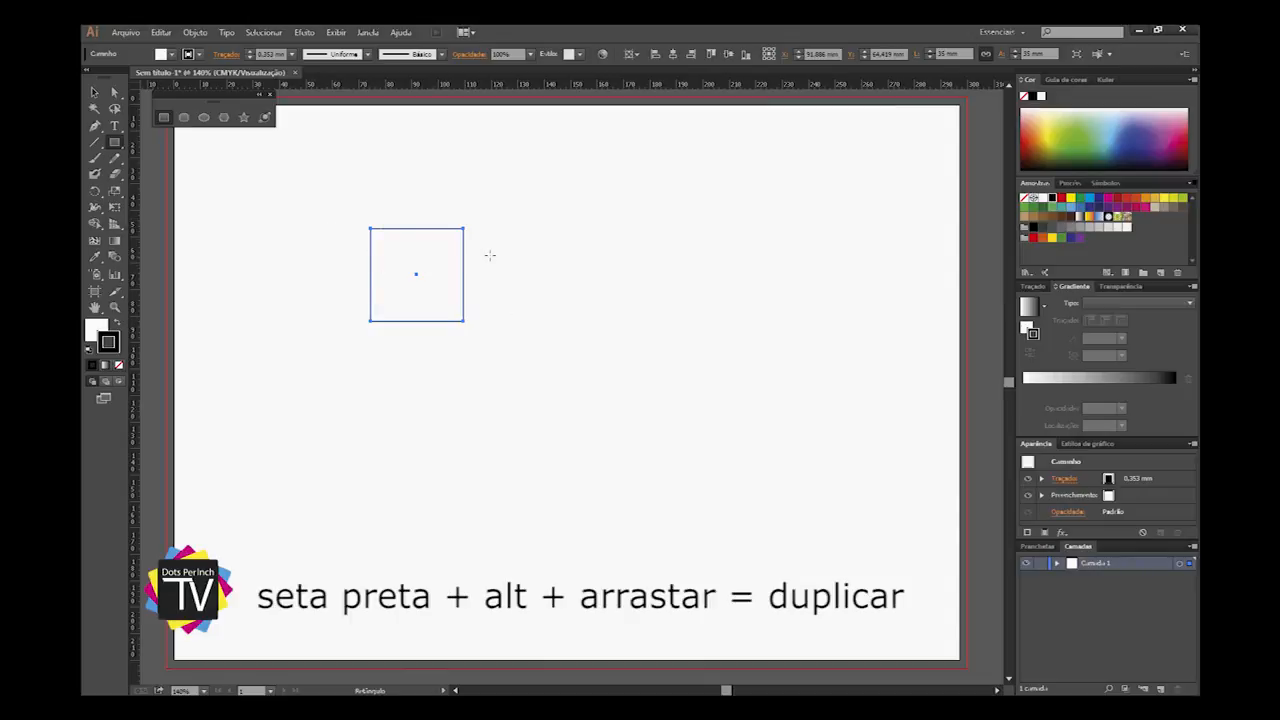
Step: Duplicate the square beside the original to form two adjoining squares
click(94, 92)
drag(418, 279, 632, 269)
click(649, 357)
Step: Place two copies of the square below the originals, halving one copy's height and the other copy's width
click(428, 261)
drag(428, 261, 583, 389)
shift+click(431, 380)
click(436, 390)
drag(417, 447, 430, 401)
click(555, 375)
drag(630, 400, 584, 400)
click(650, 411)
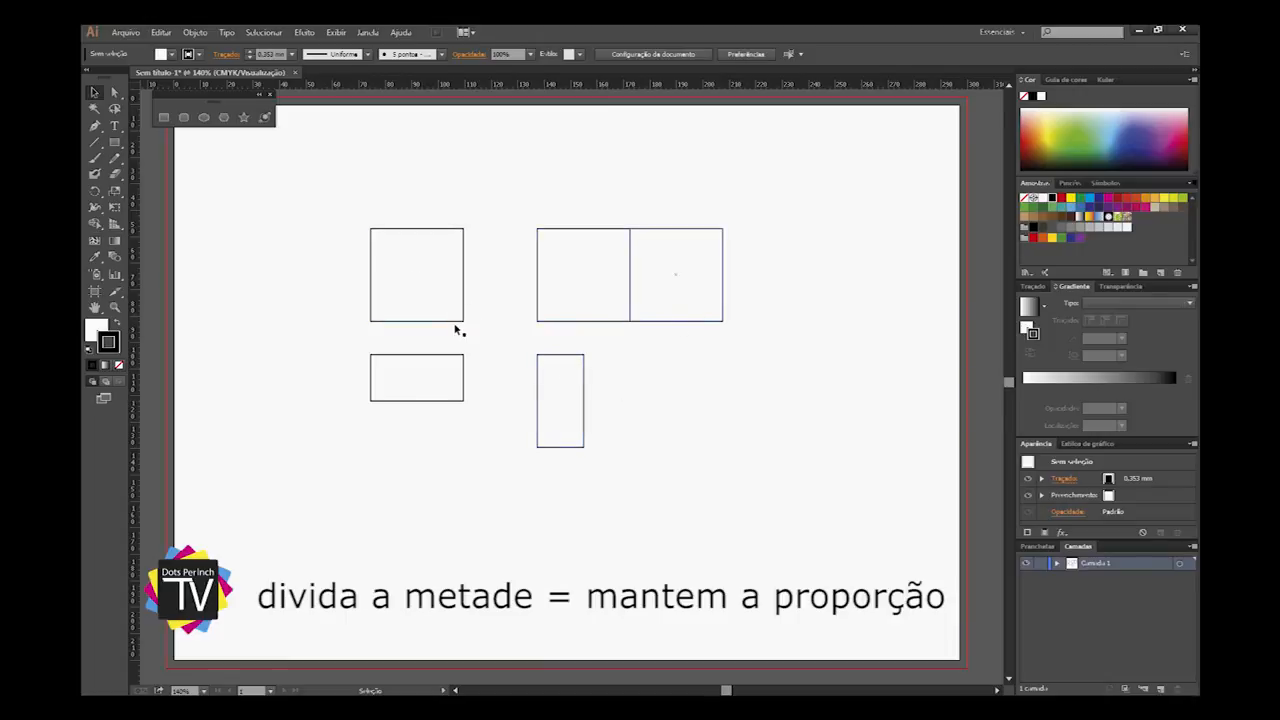
Step: Make a double-width rectangle from a copy of the square and move it beneath the half-height rectangle
drag(586, 207, 663, 279)
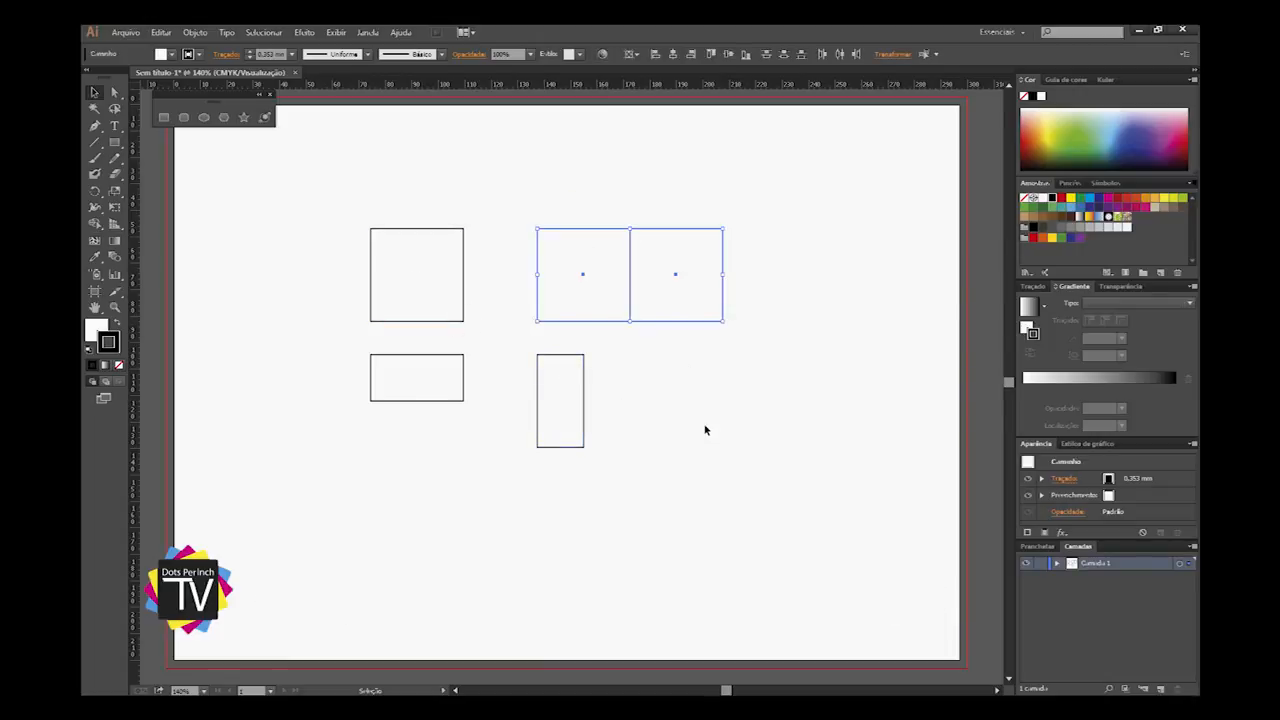
click(704, 425)
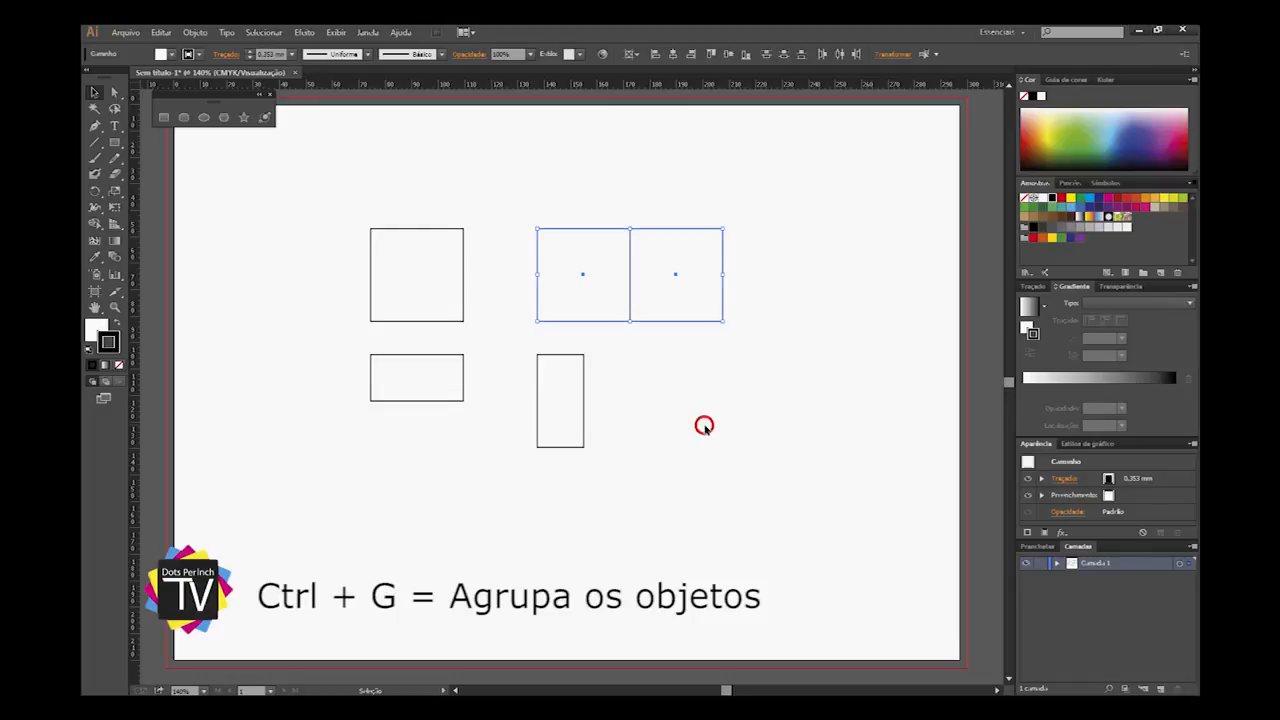
drag(591, 200, 646, 502)
mouse_move(723, 518)
mouse_down()
mouse_move(697, 516)
mouse_move(721, 514)
mouse_up()
click(743, 514)
click(680, 517)
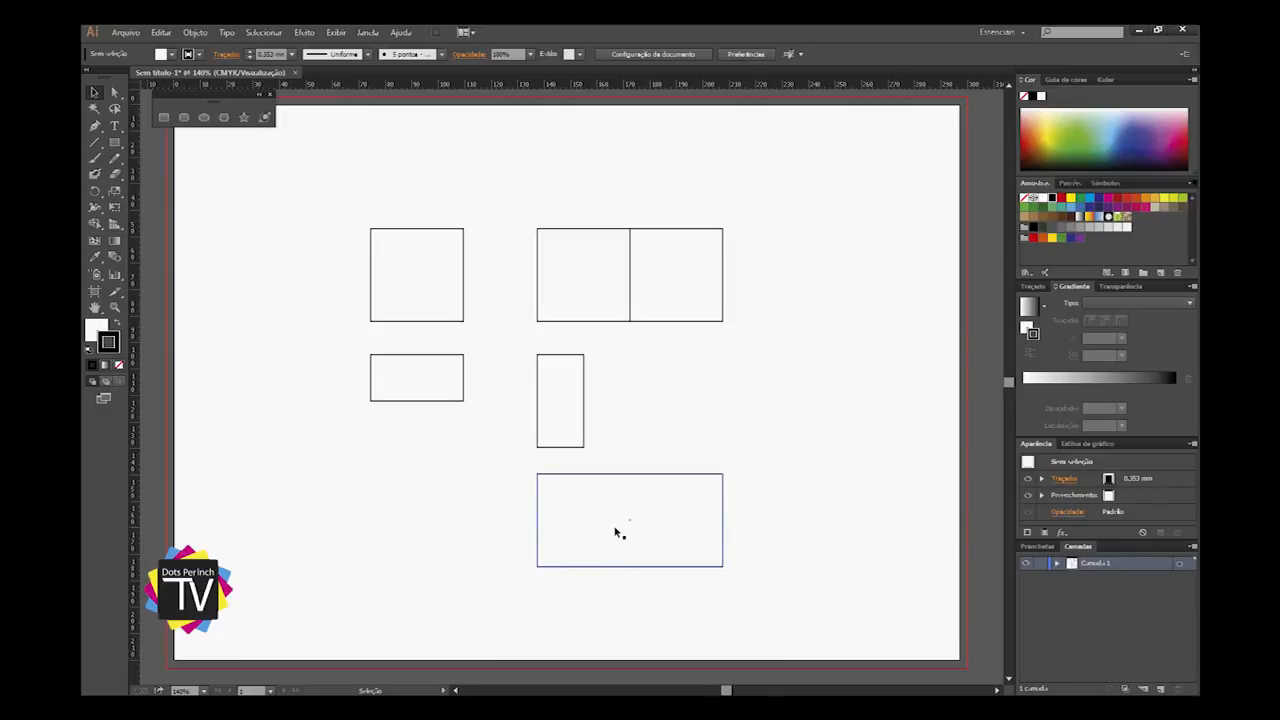
drag(635, 526, 374, 477)
click(526, 510)
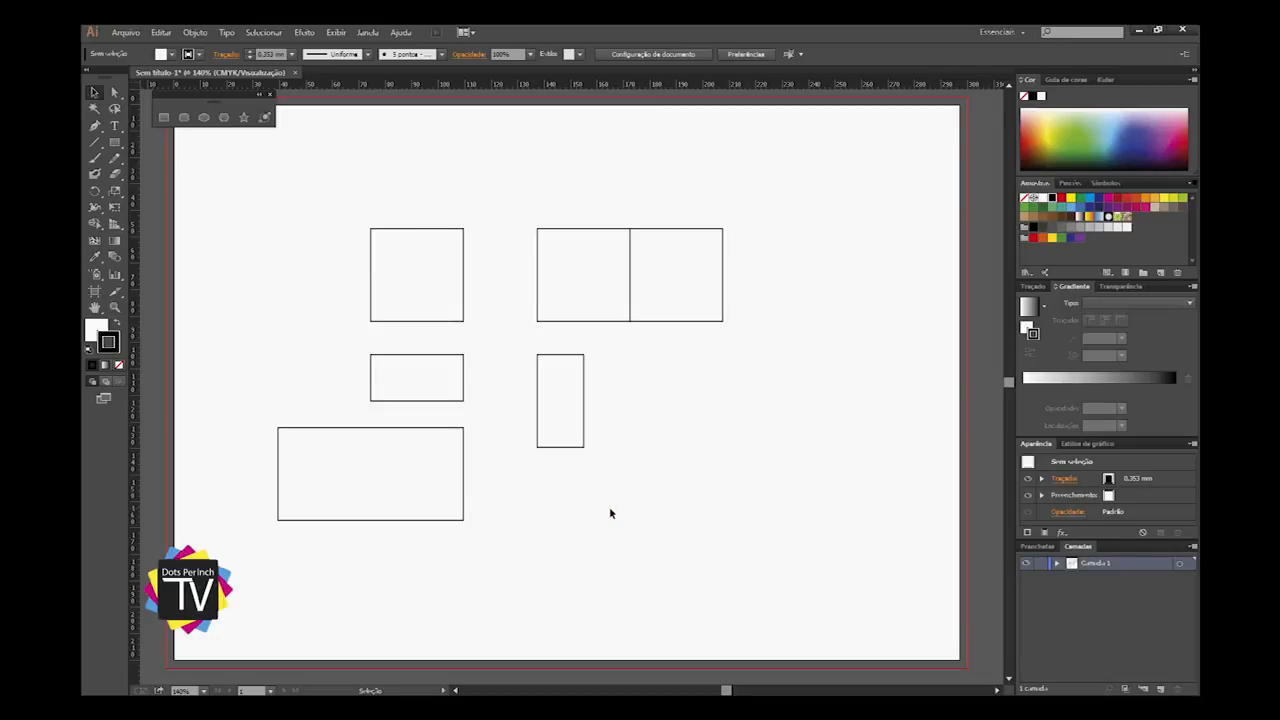
Step: Delete every copied and resized shape, keeping only one square
drag(331, 181, 687, 526)
click(666, 407)
drag(691, 151, 397, 476)
key(Delete)
key(Delete)
Step: Move the remaining square near the artboard's upper-left corner, centred at about X 28 mm, Y 37 mm
click(411, 228)
drag(411, 257, 241, 184)
click(413, 220)
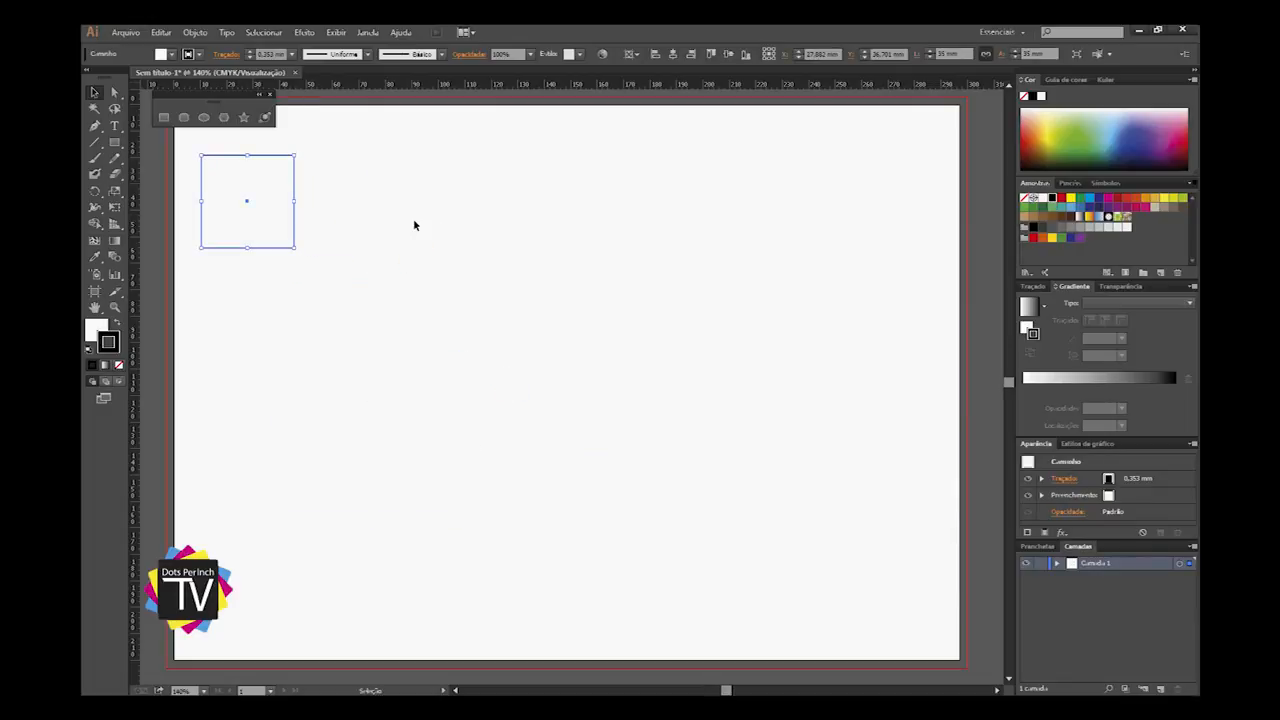
Step: Create a rectangle 35 mm wide and 70 mm high and align it directly below the square
click(164, 117)
click(390, 238)
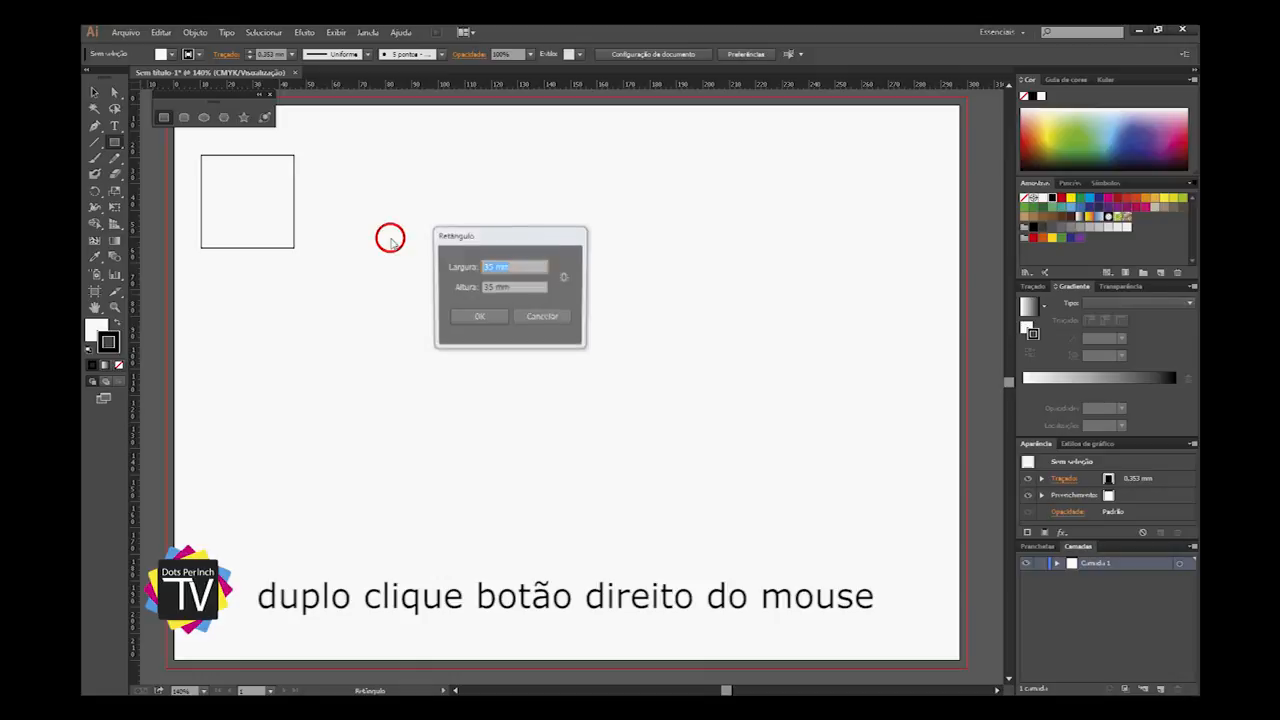
click(487, 287)
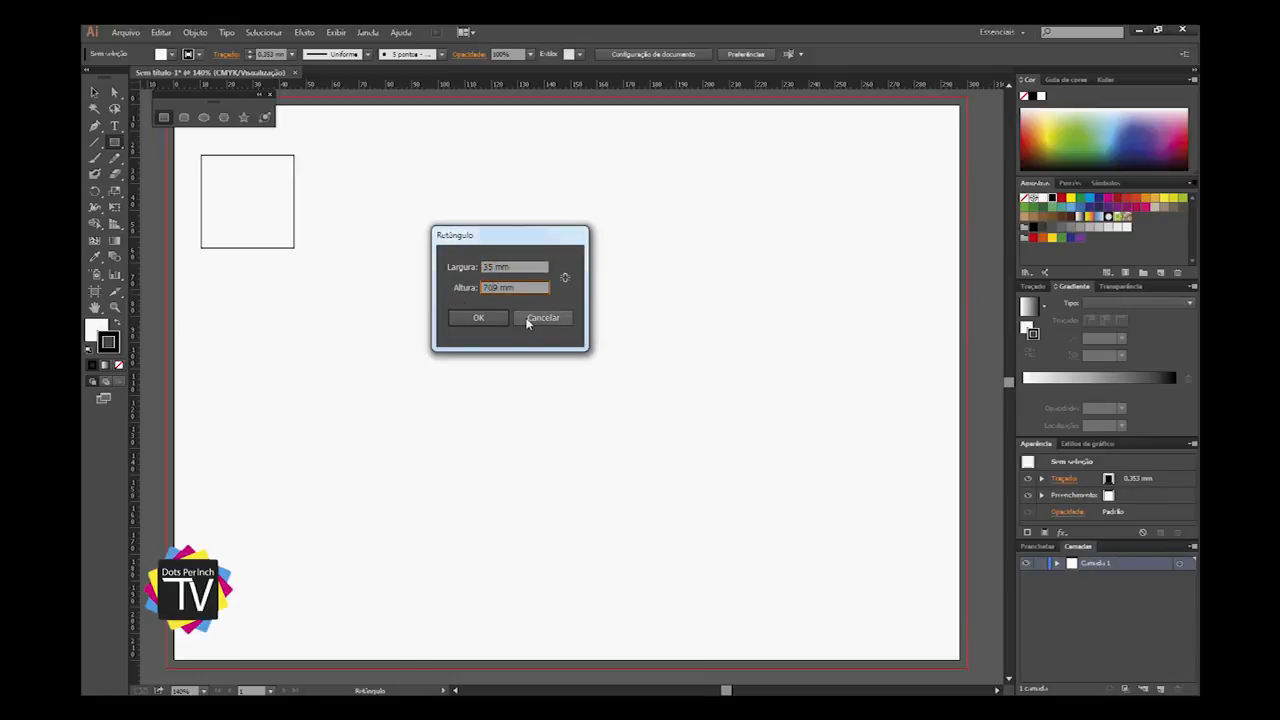
key(Return)
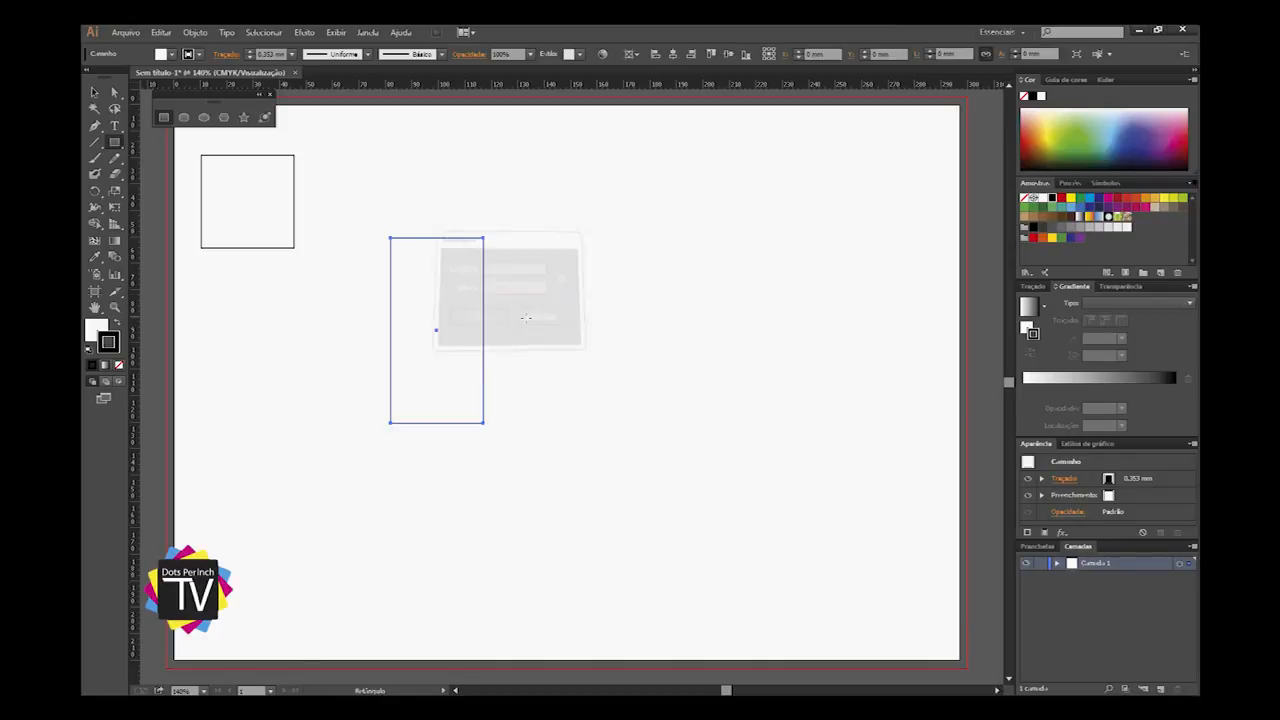
key(v)
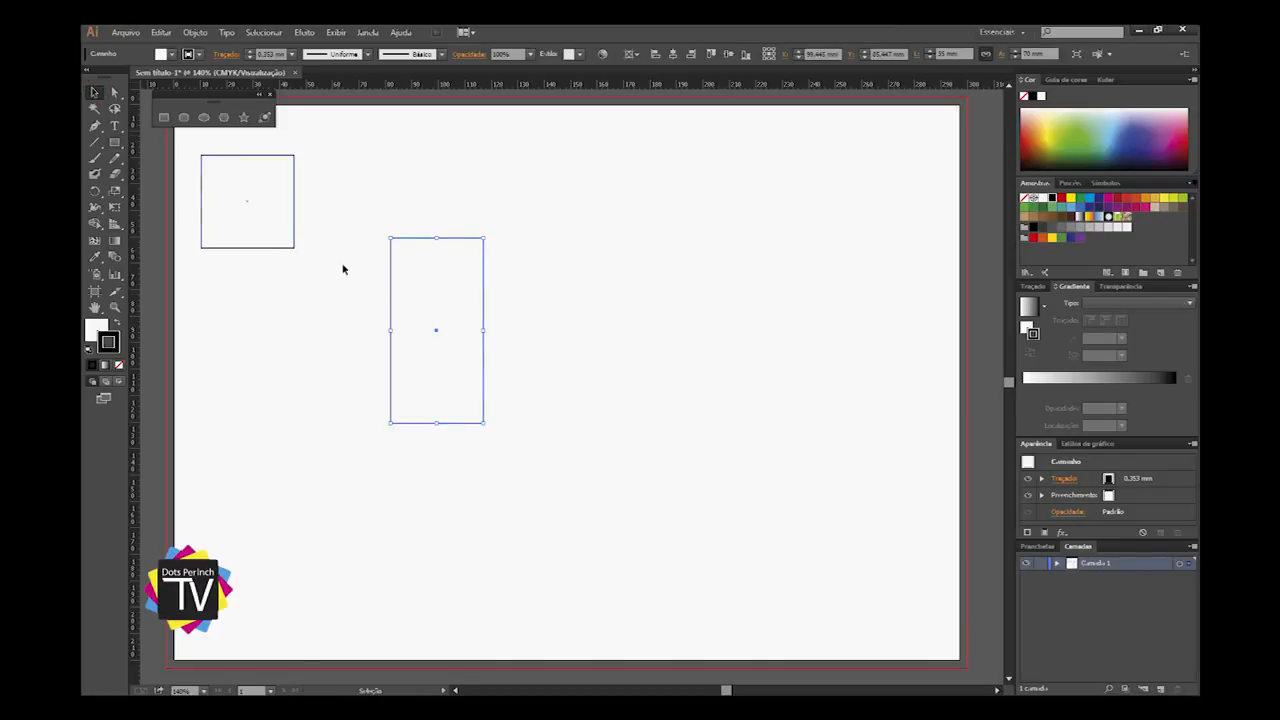
drag(427, 291, 243, 343)
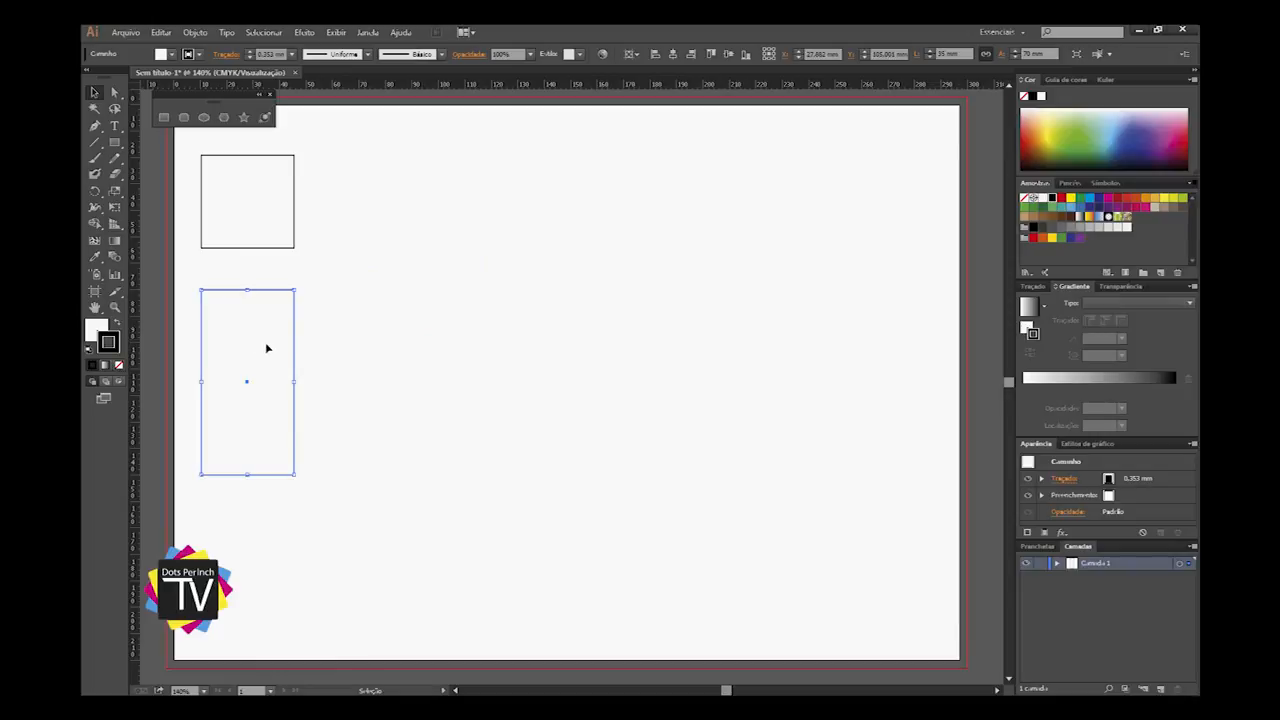
Step: Create a rectangle 70 mm wide and 35 mm high and place it beside the square, on its right
click(164, 117)
click(406, 206)
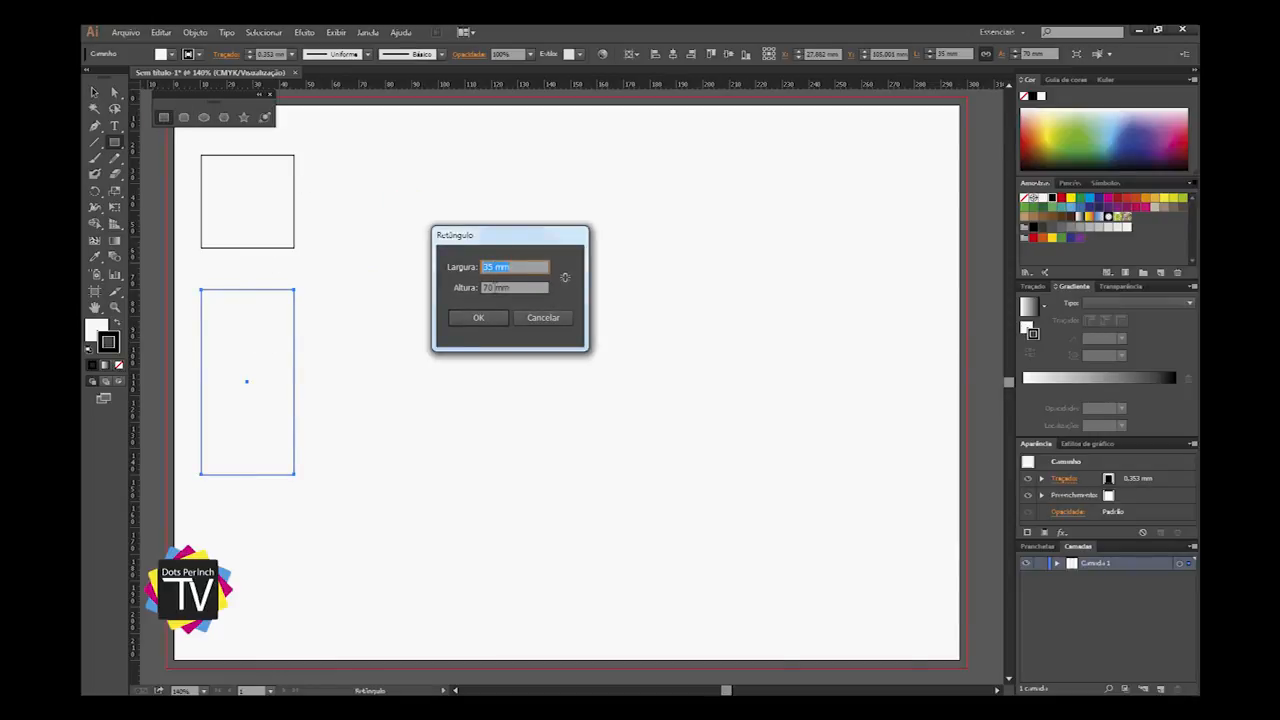
key(Tab)
key(Tab)
text(70)
key(Return)
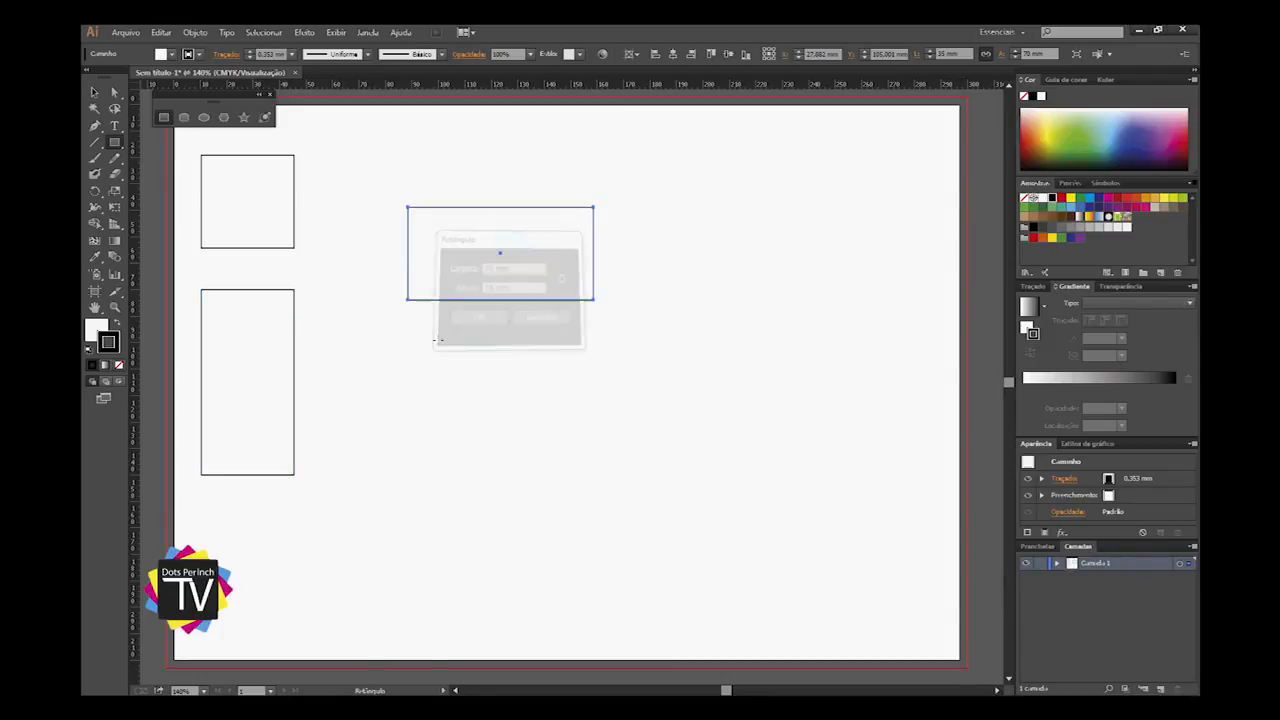
click(98, 92)
drag(488, 284, 409, 240)
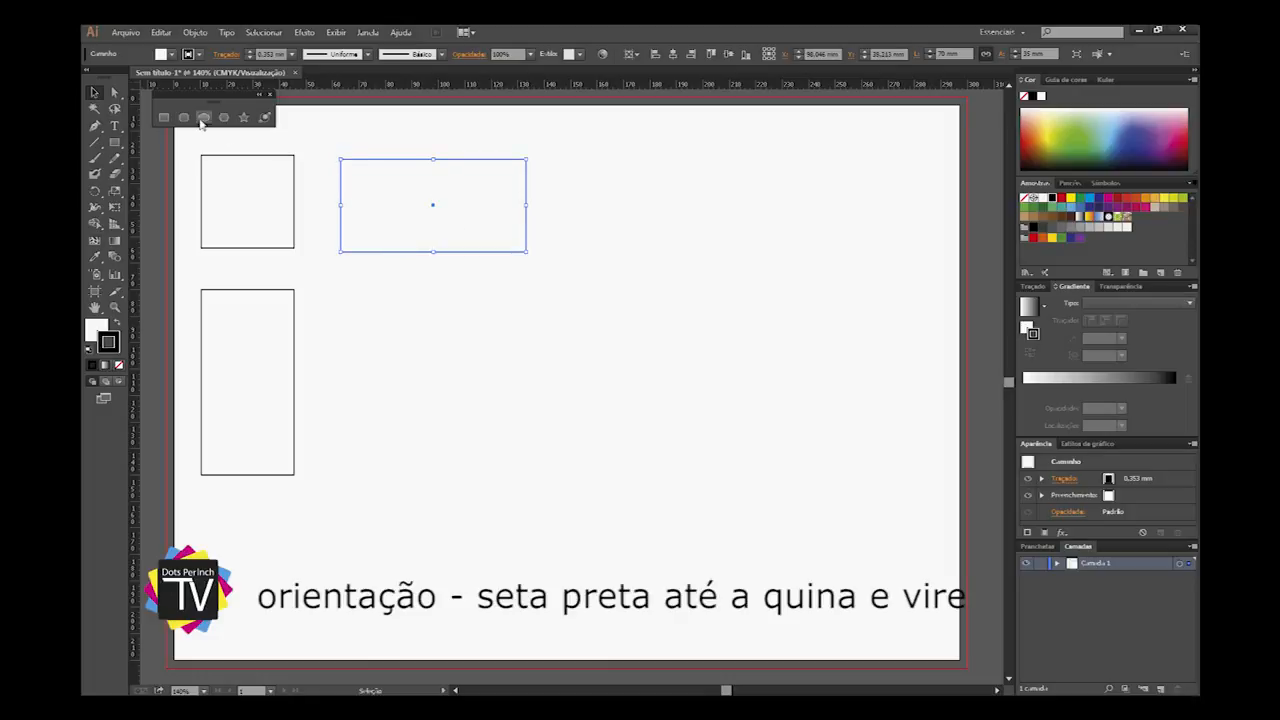
Step: Create a second 70 × 35 mm rectangle in the empty area below the wide rectangle
key(m)
click(390, 376)
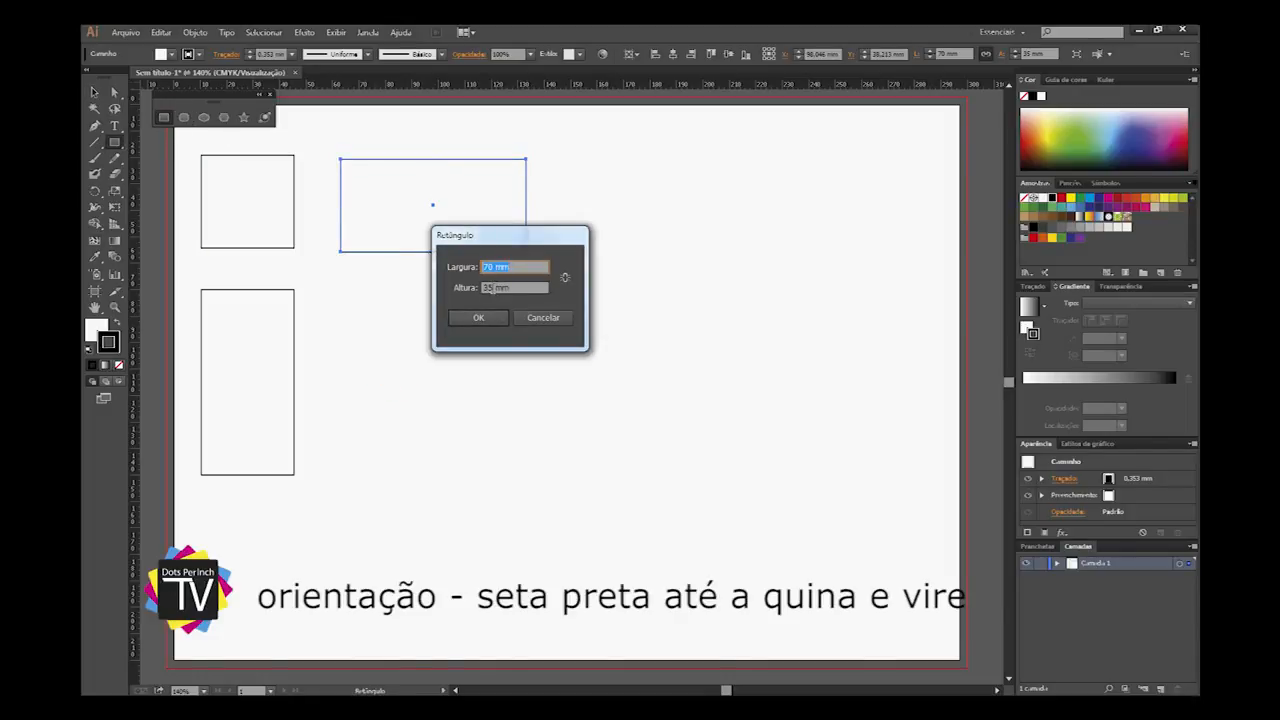
click(487, 322)
key(v)
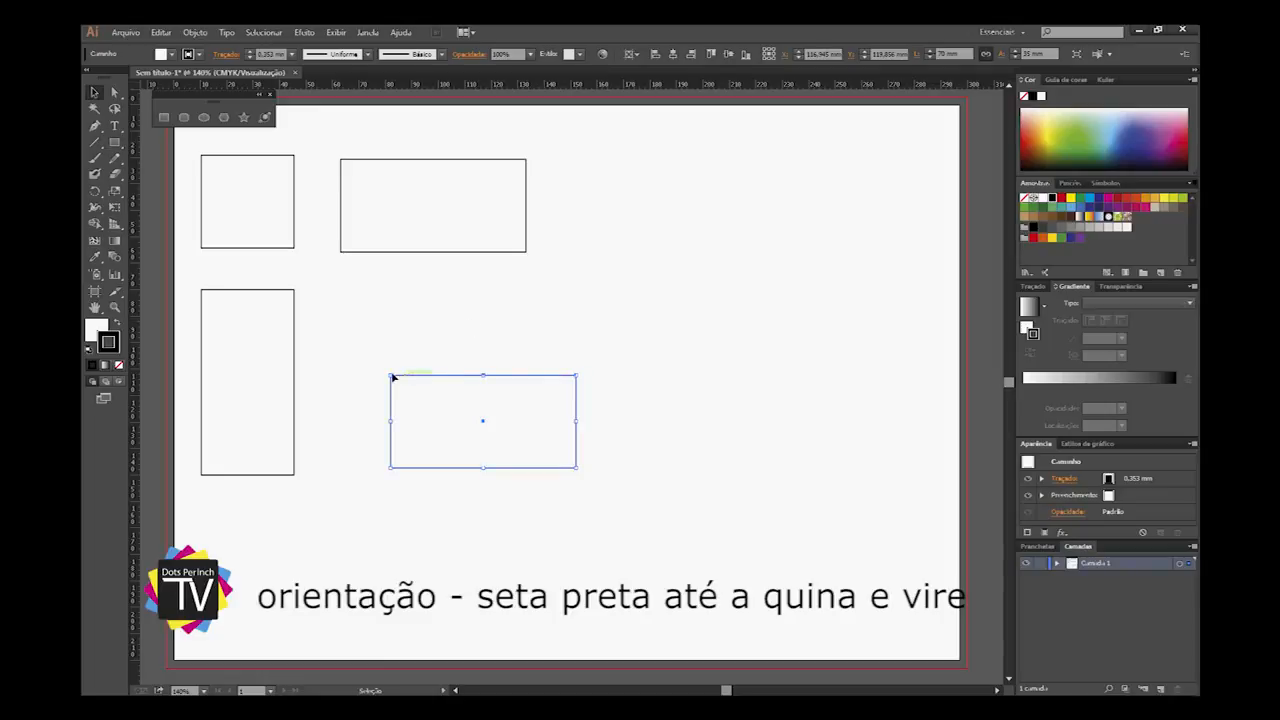
Step: Rotate the new rectangle to a diagonal of about 45° and position it between the wide and tall rectangles
drag(369, 381, 514, 334)
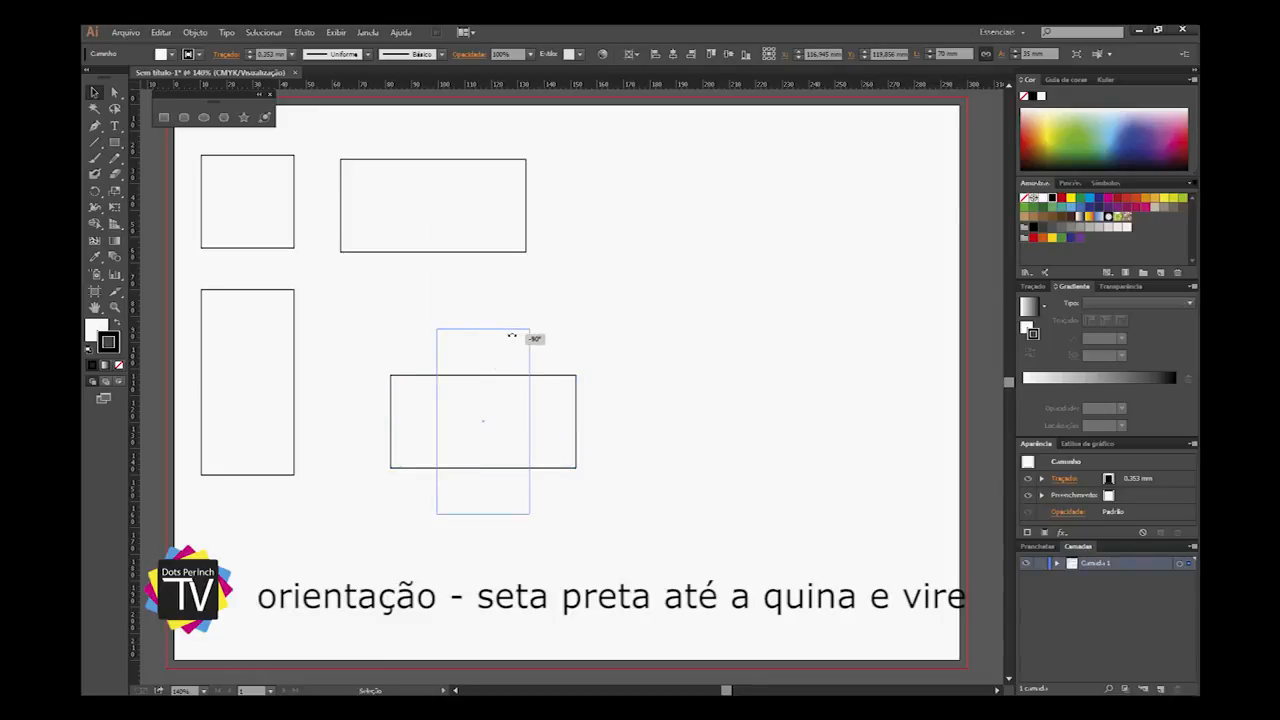
drag(498, 379, 427, 362)
click(571, 350)
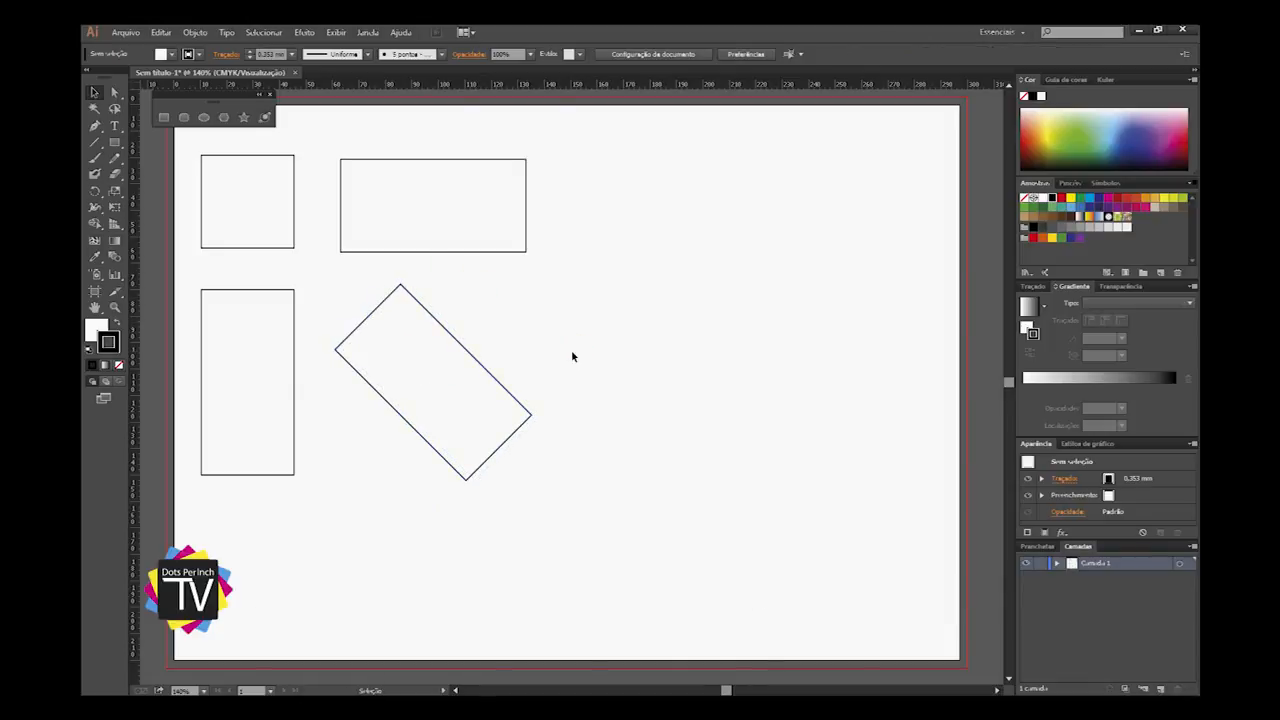
drag(589, 197, 259, 360)
click(630, 314)
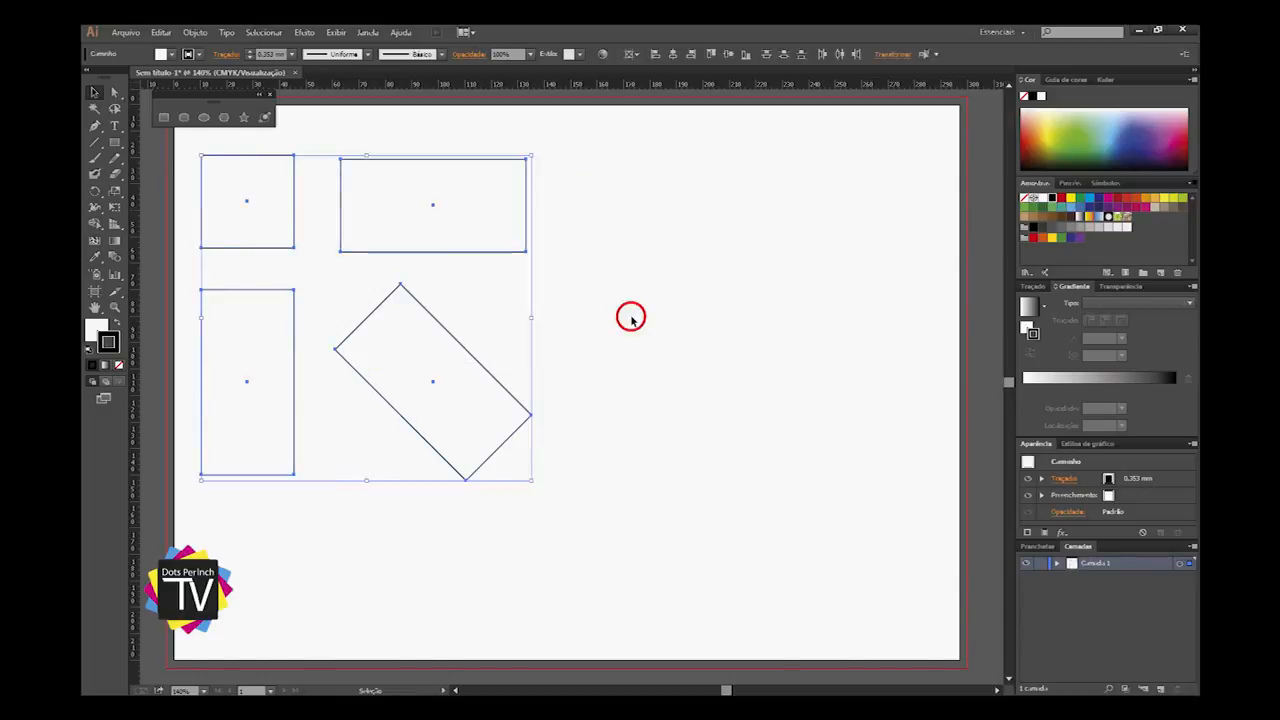
click(246, 206)
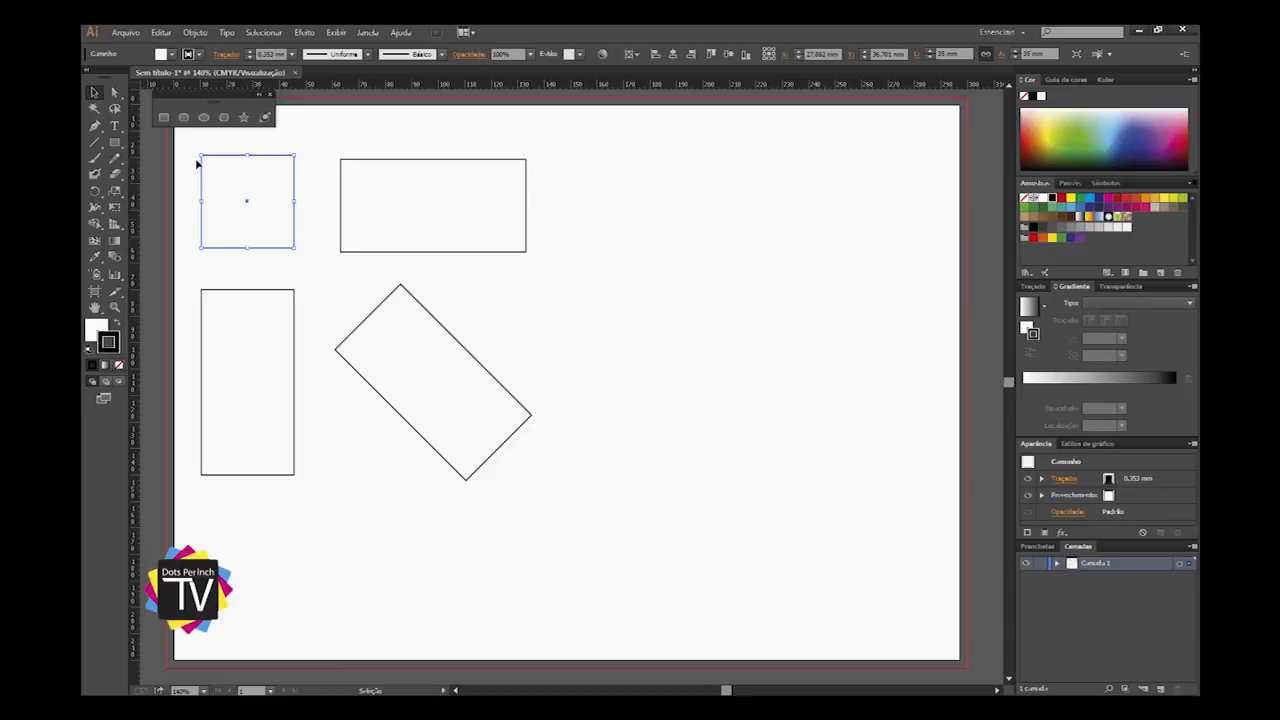
Step: Create a 35 × 35 mm square and place it in the empty area beyond the wide rectangle
click(164, 117)
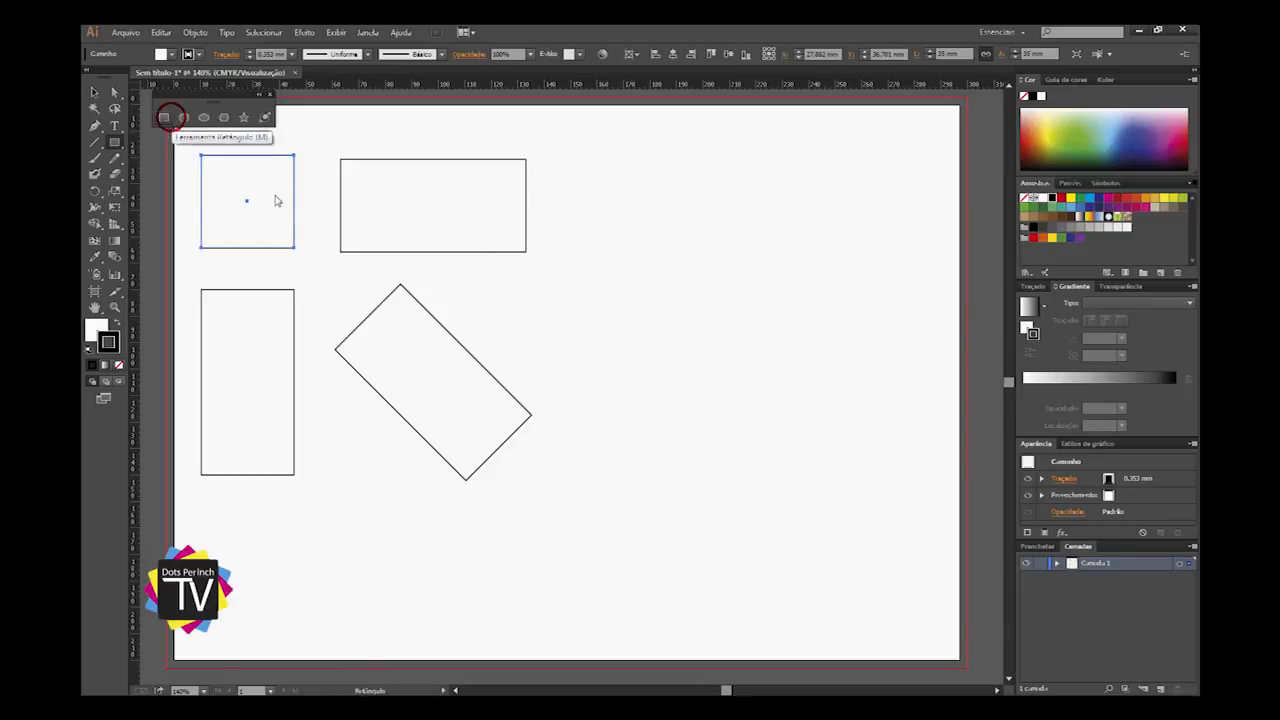
click(501, 305)
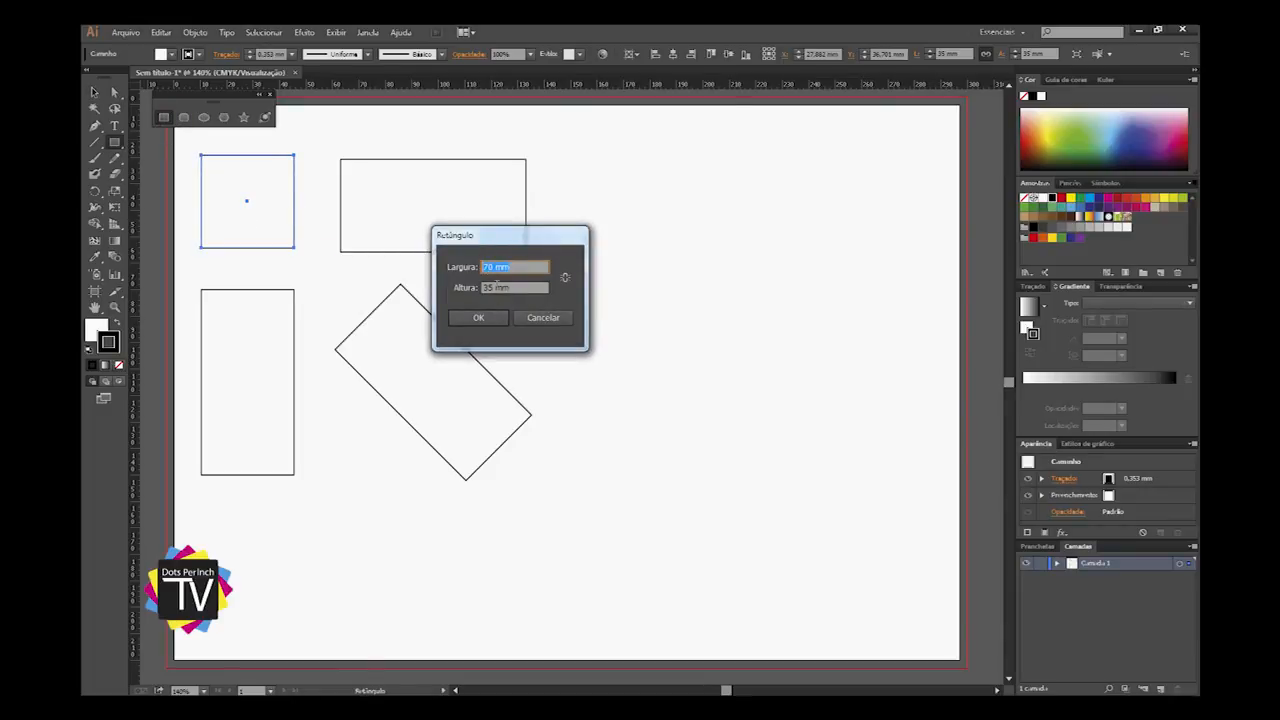
text(35)
key(Return)
drag(535, 345, 601, 277)
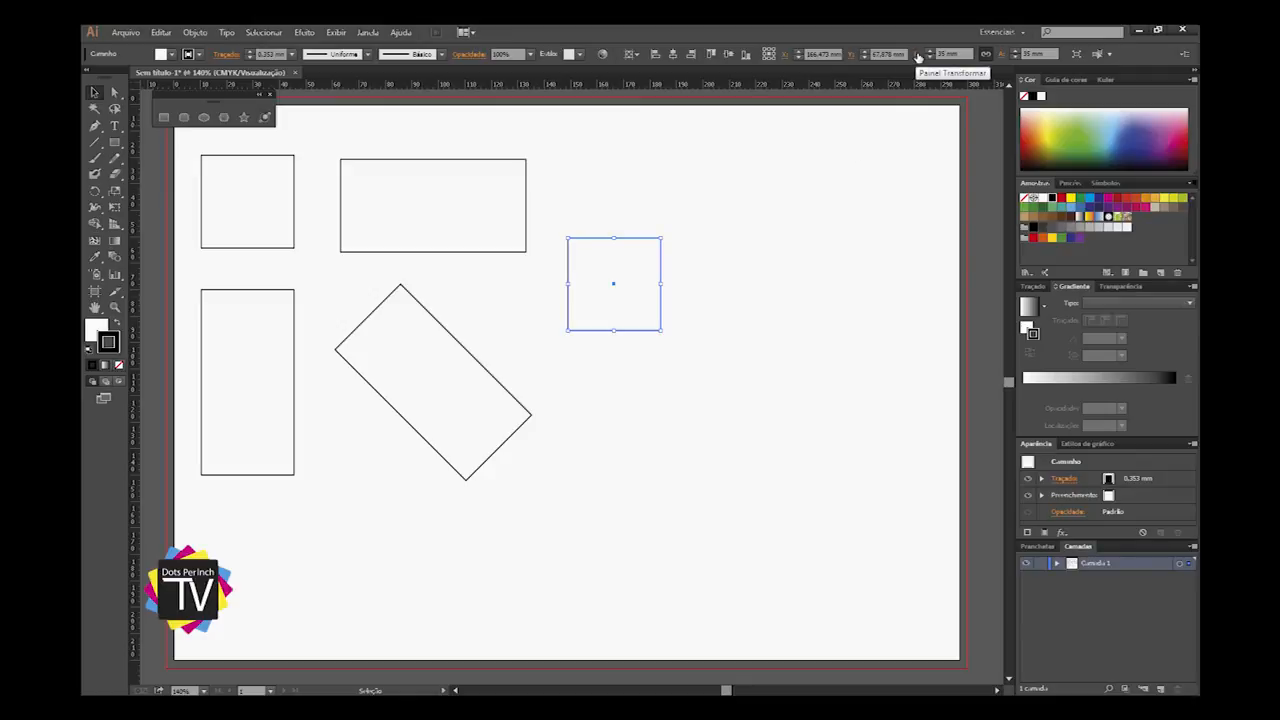
click(985, 53)
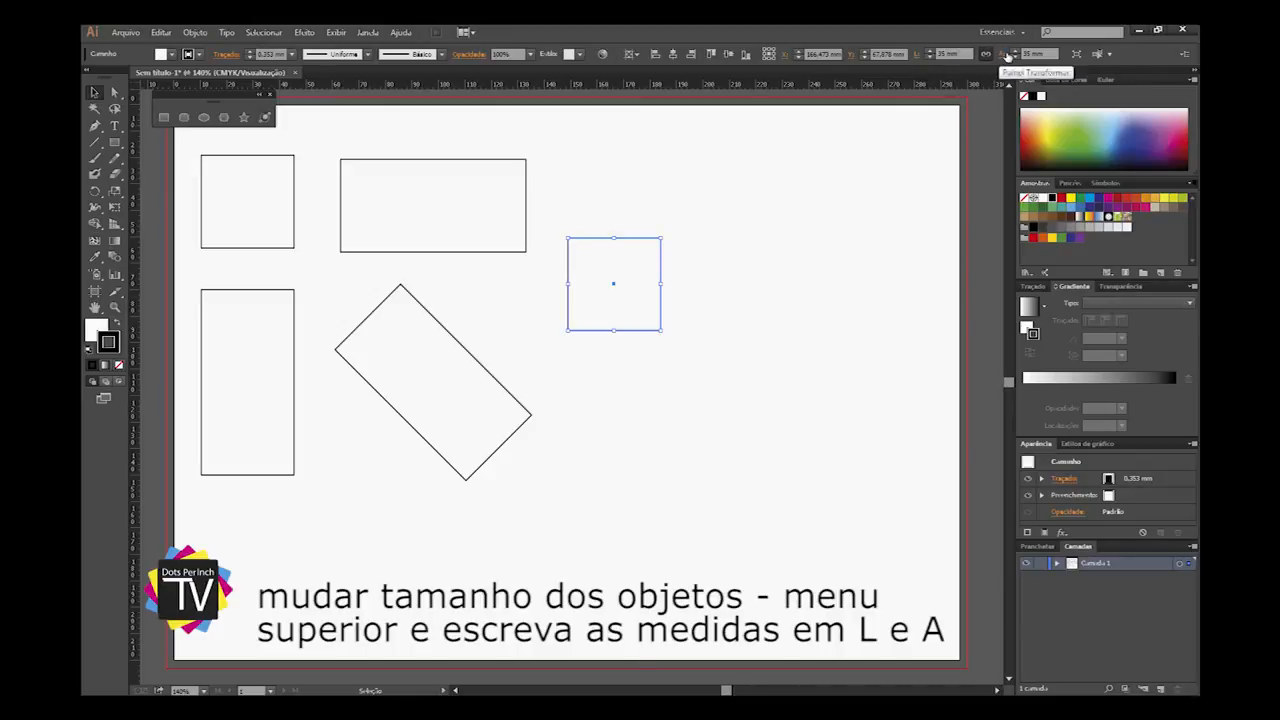
click(957, 52)
click(794, 278)
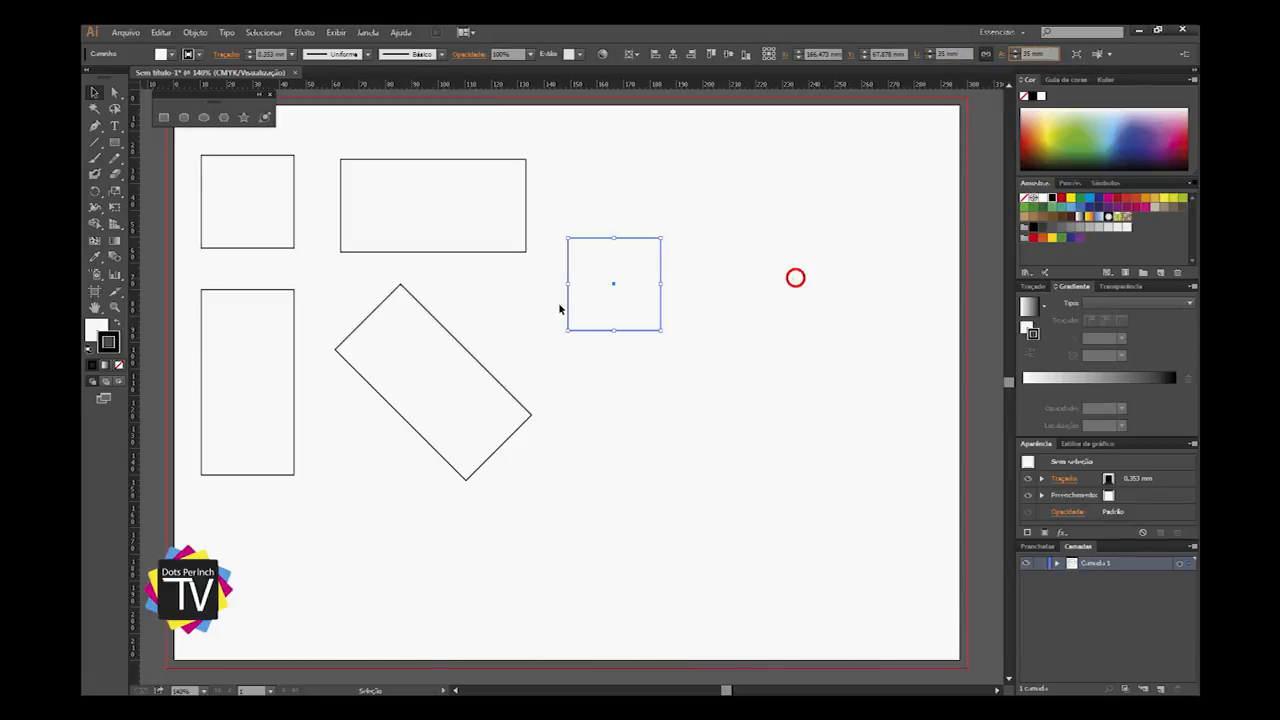
Step: Delete the rectangles and the newest square, keeping only the original 35 mm square near the artboard's corner
drag(333, 167, 625, 402)
key(Delete)
click(274, 320)
key(Delete)
Step: Duplicate the square to its right and enlarge the copy proportionally to 70 × 70 mm
drag(257, 211, 401, 201)
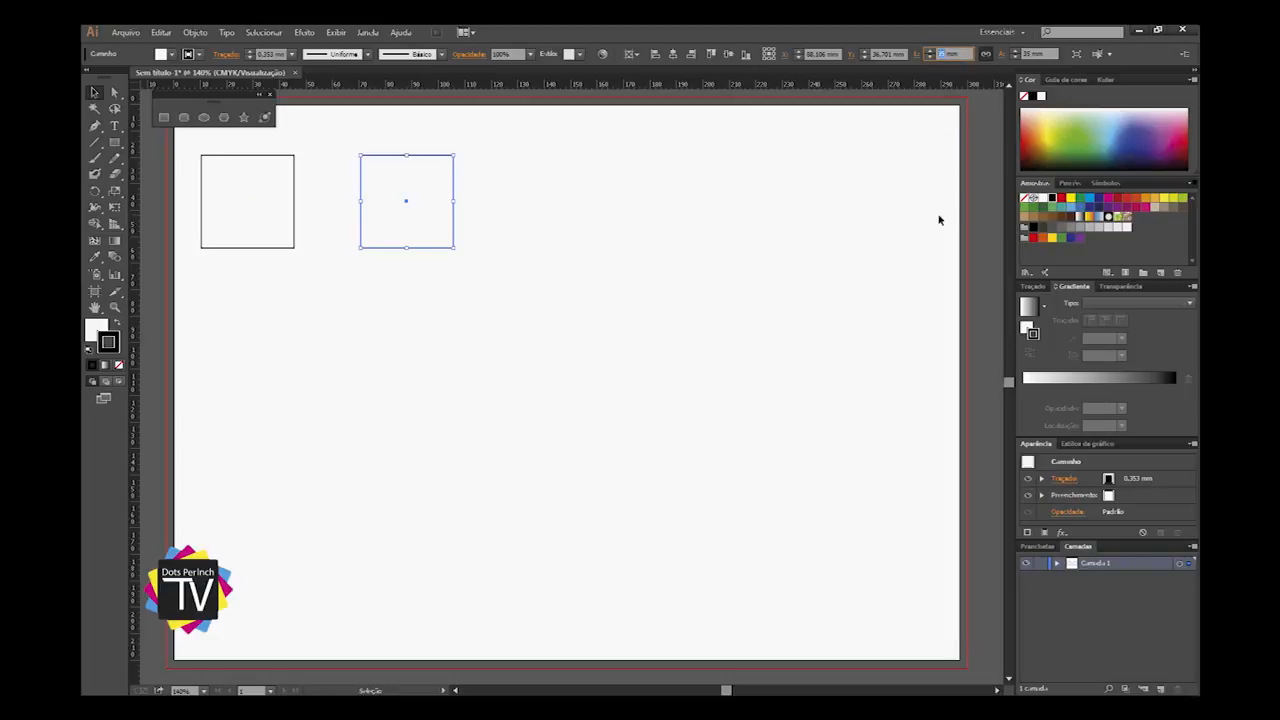
key(Return)
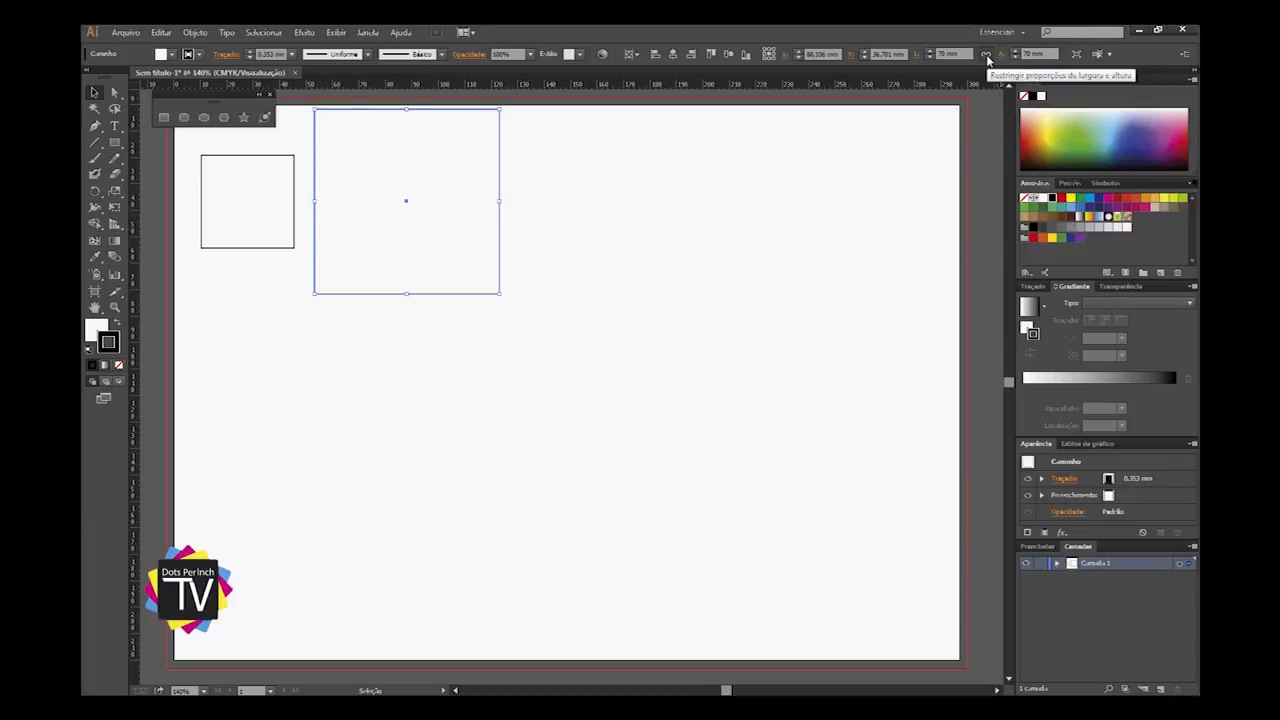
drag(471, 191, 467, 254)
Step: Undo the copy's last move and enlargement, and set only its width to 70 mm with proportions unlocked
key(ctrl+z)
key(ctrl+z)
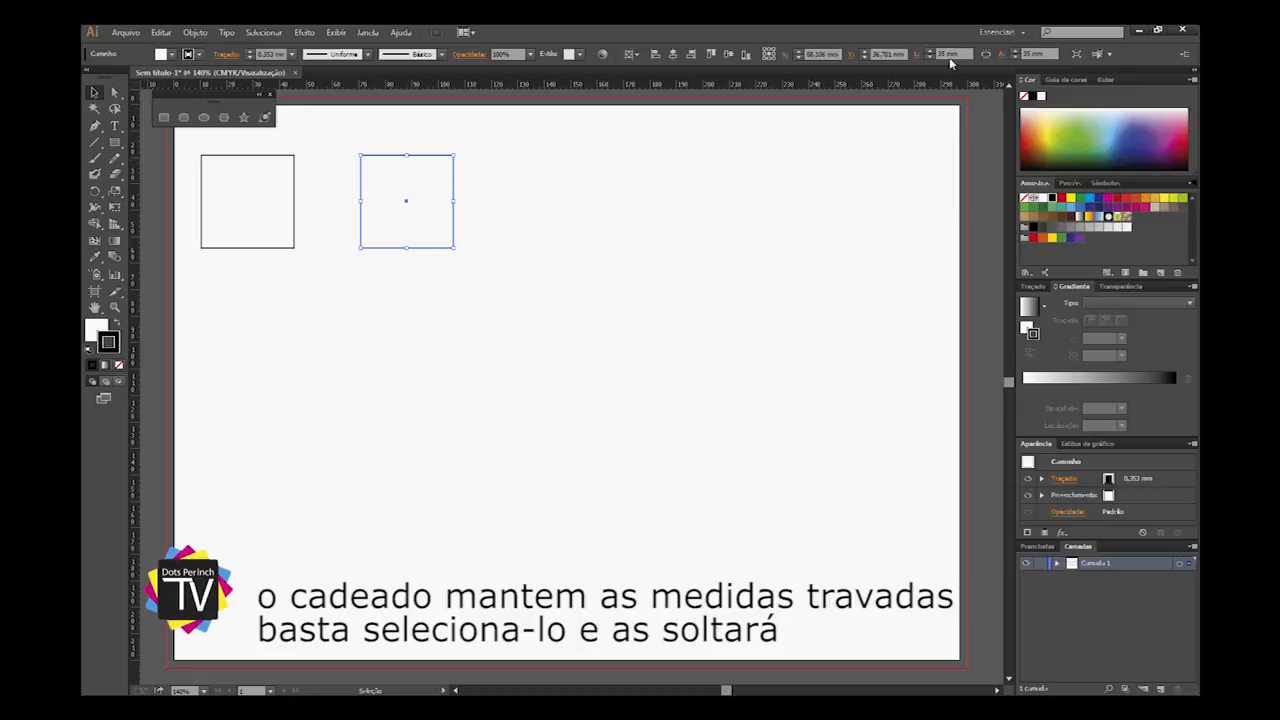
click(948, 53)
text(70)
key(Return)
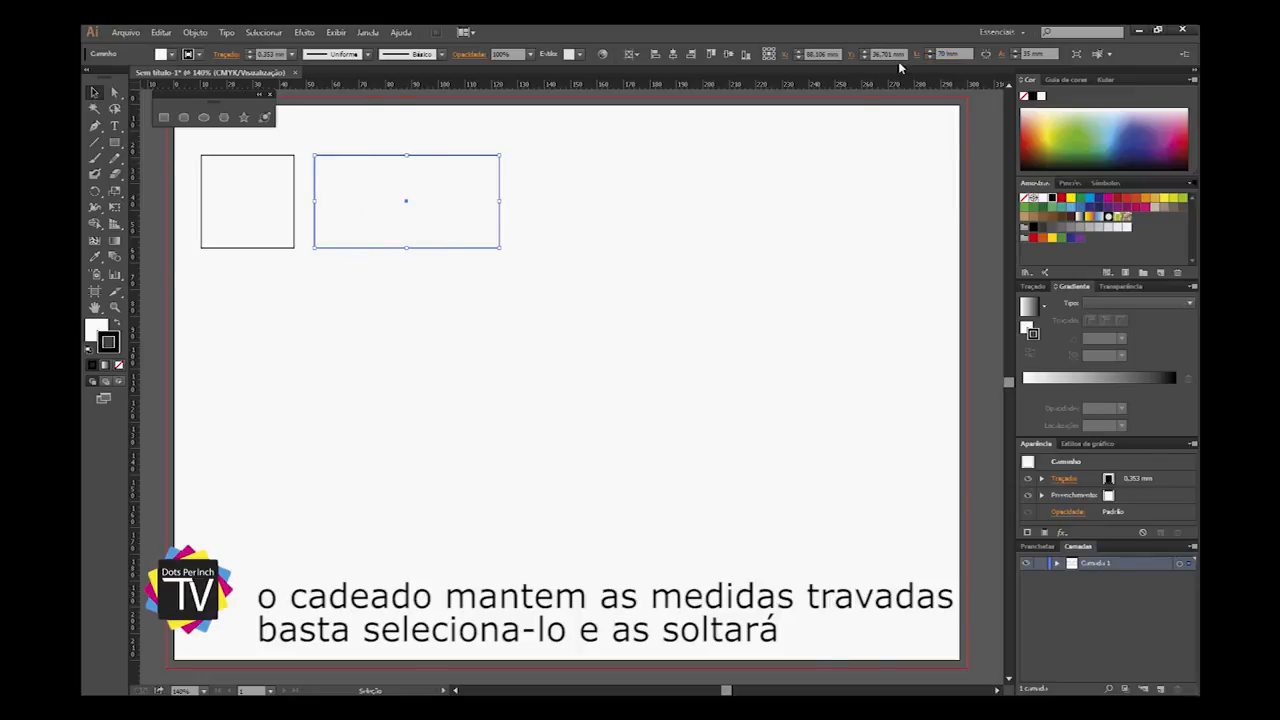
Step: Duplicate the original square directly below itself and set the copy's height to 70 mm
drag(229, 232, 230, 396)
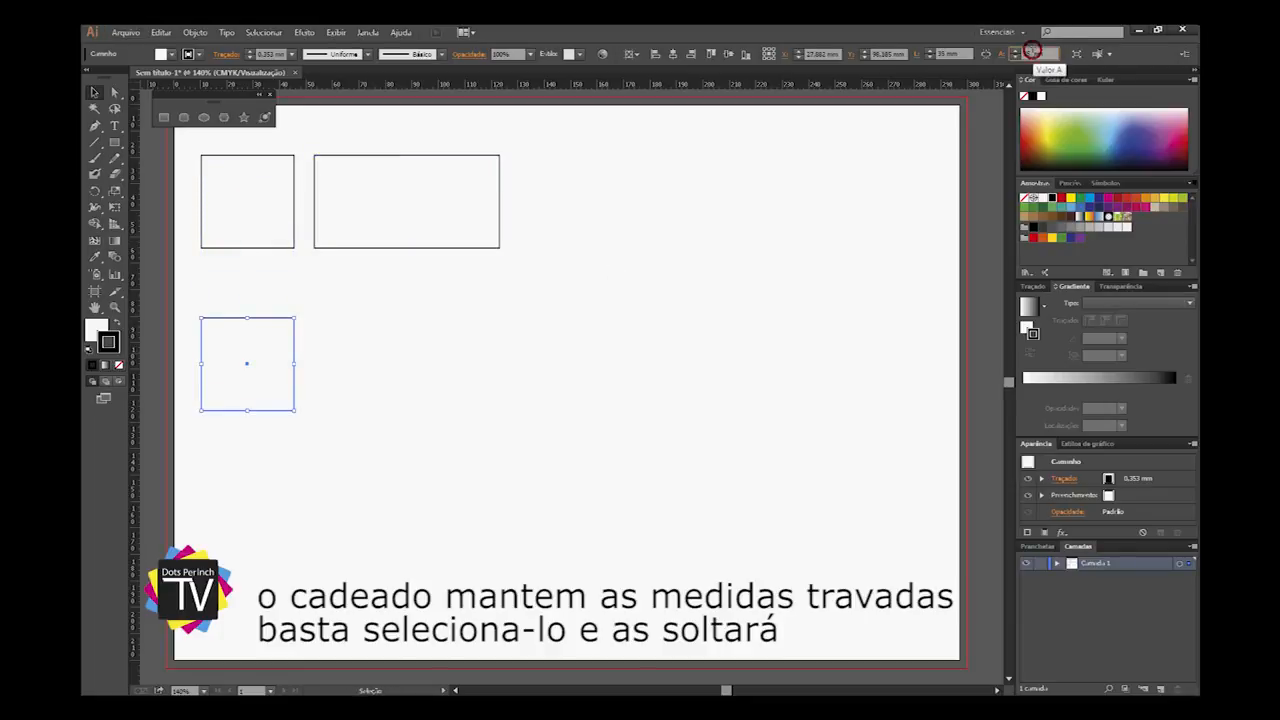
text(70)
key(Return)
click(525, 327)
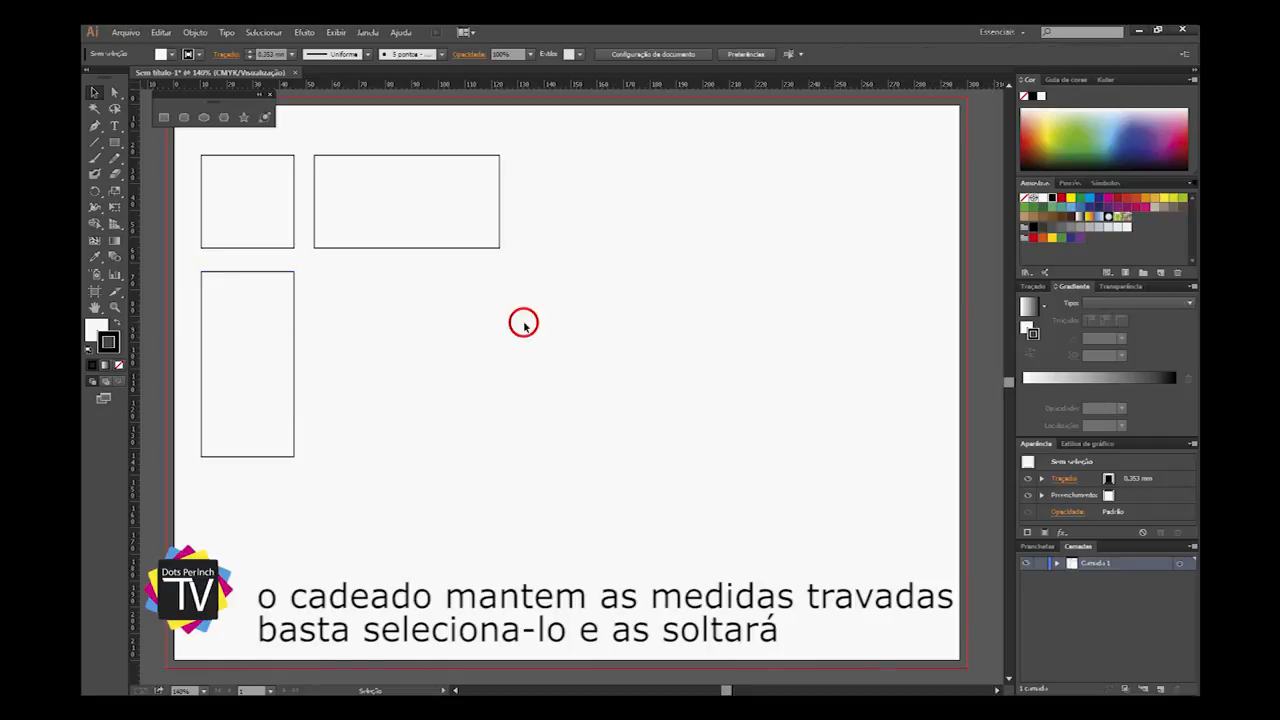
Step: Delete the wide and tall rectangles together, keeping the original square
drag(526, 185, 311, 351)
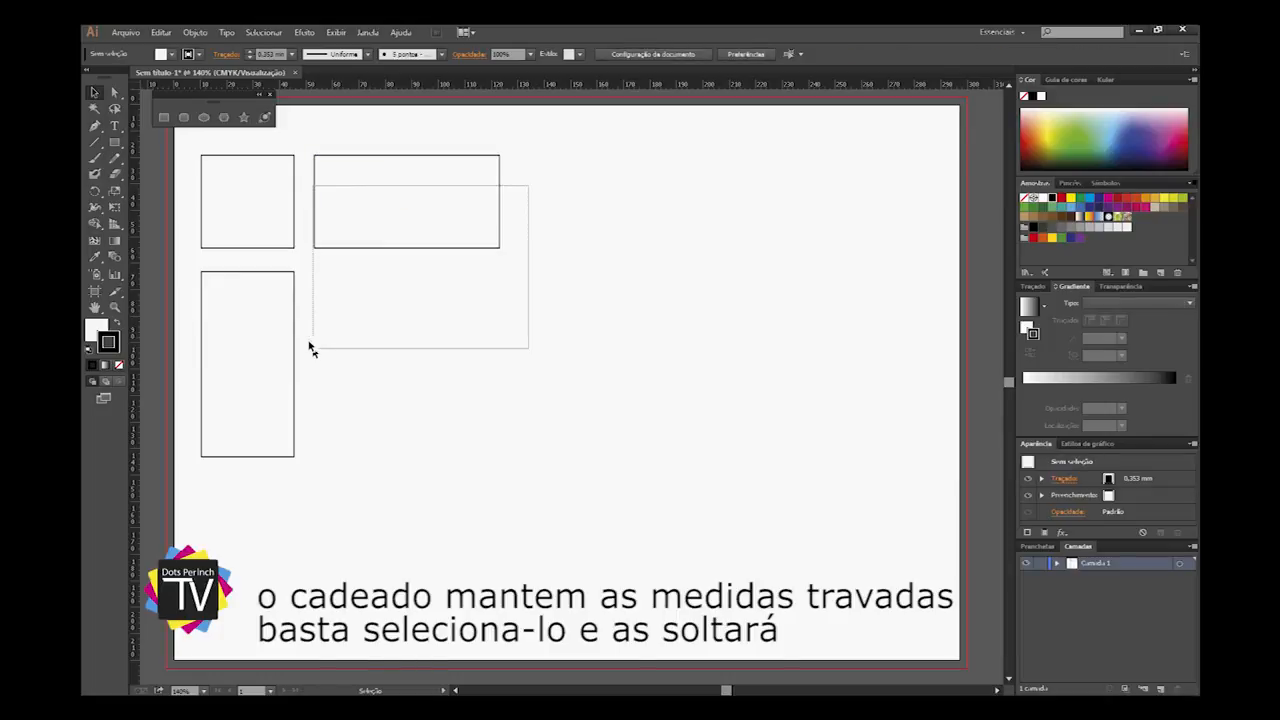
drag(309, 346, 255, 381)
key(Delete)
Step: Create a rounded rectangle 35 mm wide and 70 mm high with a 15 mm corner radius in the middle of the artboard
click(183, 117)
click(428, 267)
drag(578, 297, 478, 236)
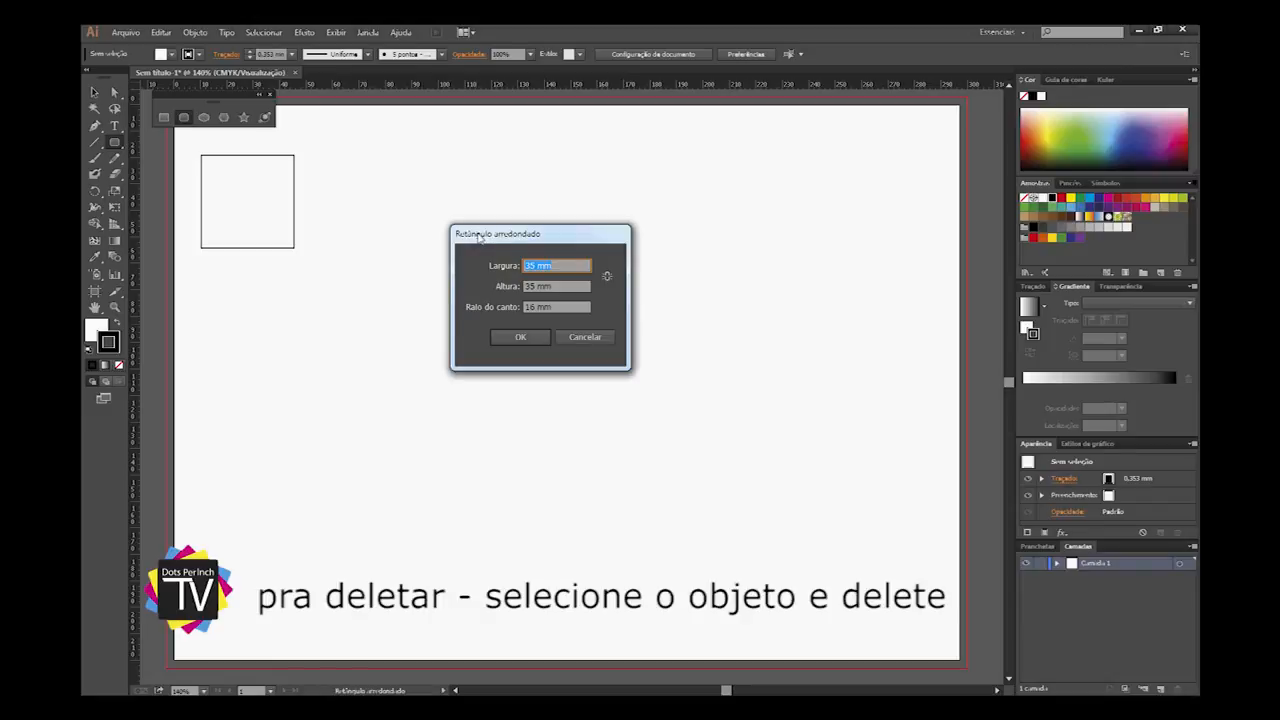
double_click(530, 286)
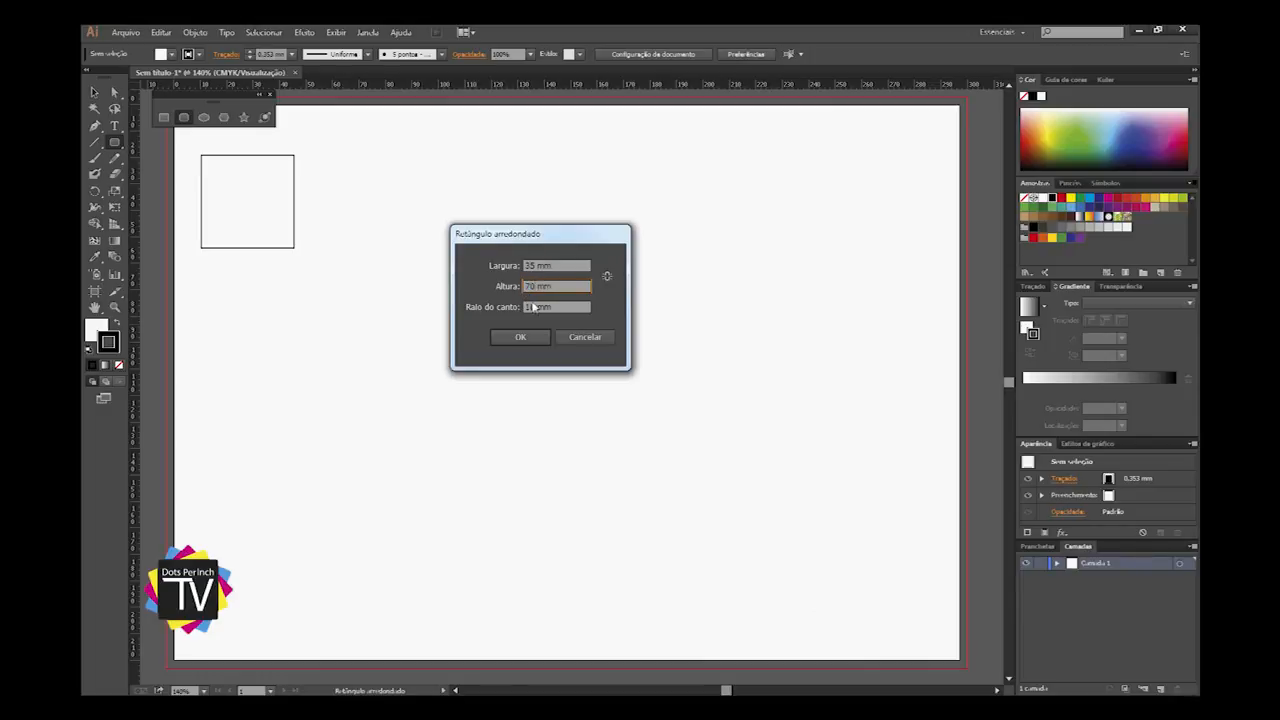
double_click(527, 306)
click(522, 336)
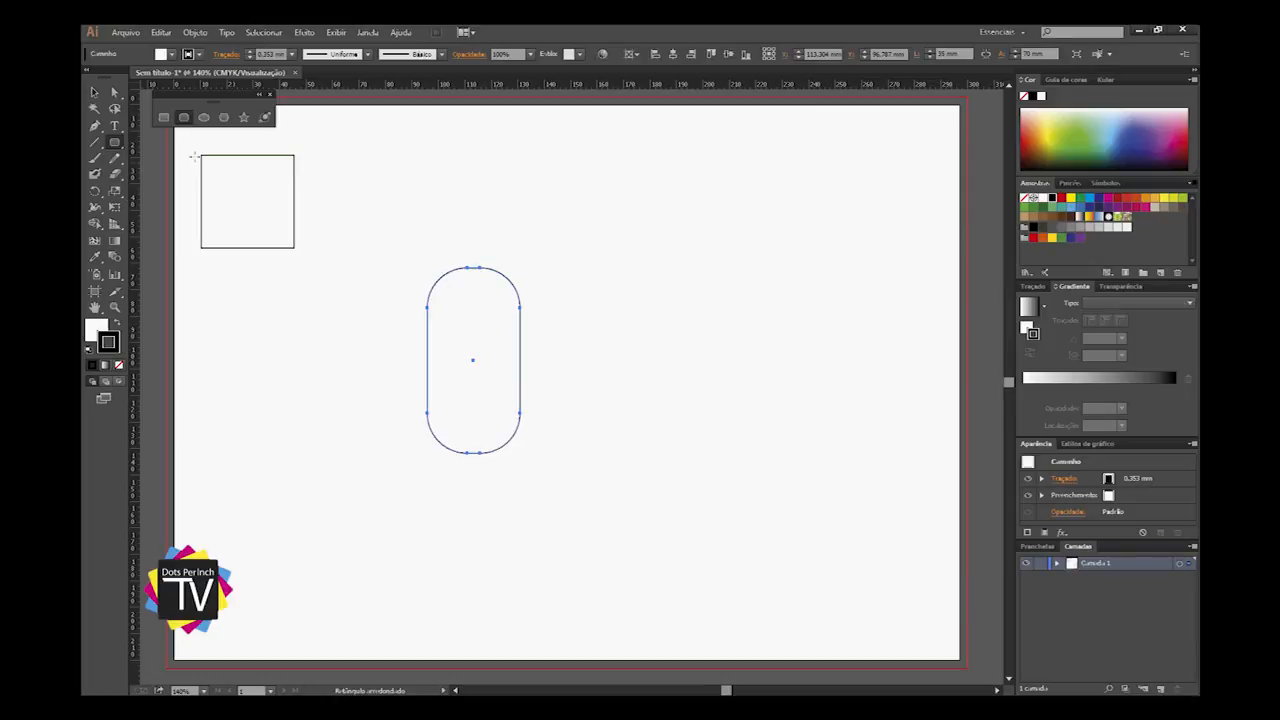
click(114, 91)
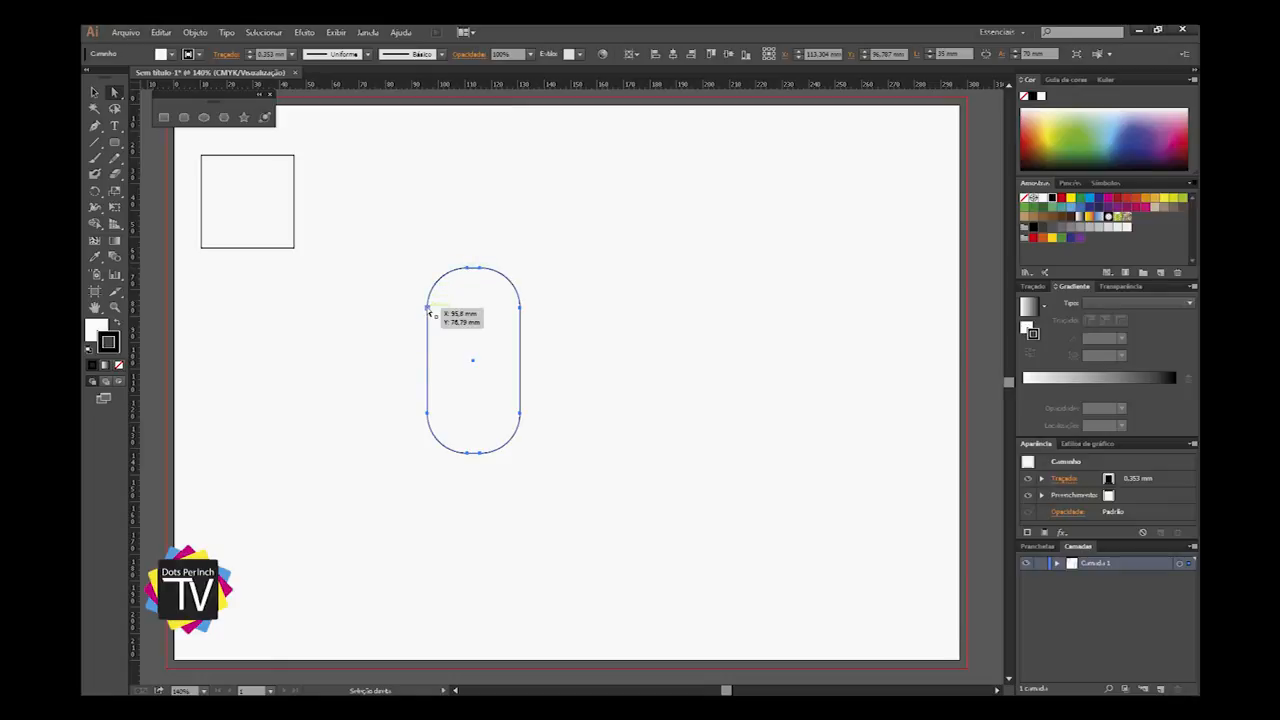
click(373, 256)
Step: Create a plain 35 × 70 mm rectangle and place it level with the rounded rectangle, on its left
click(161, 118)
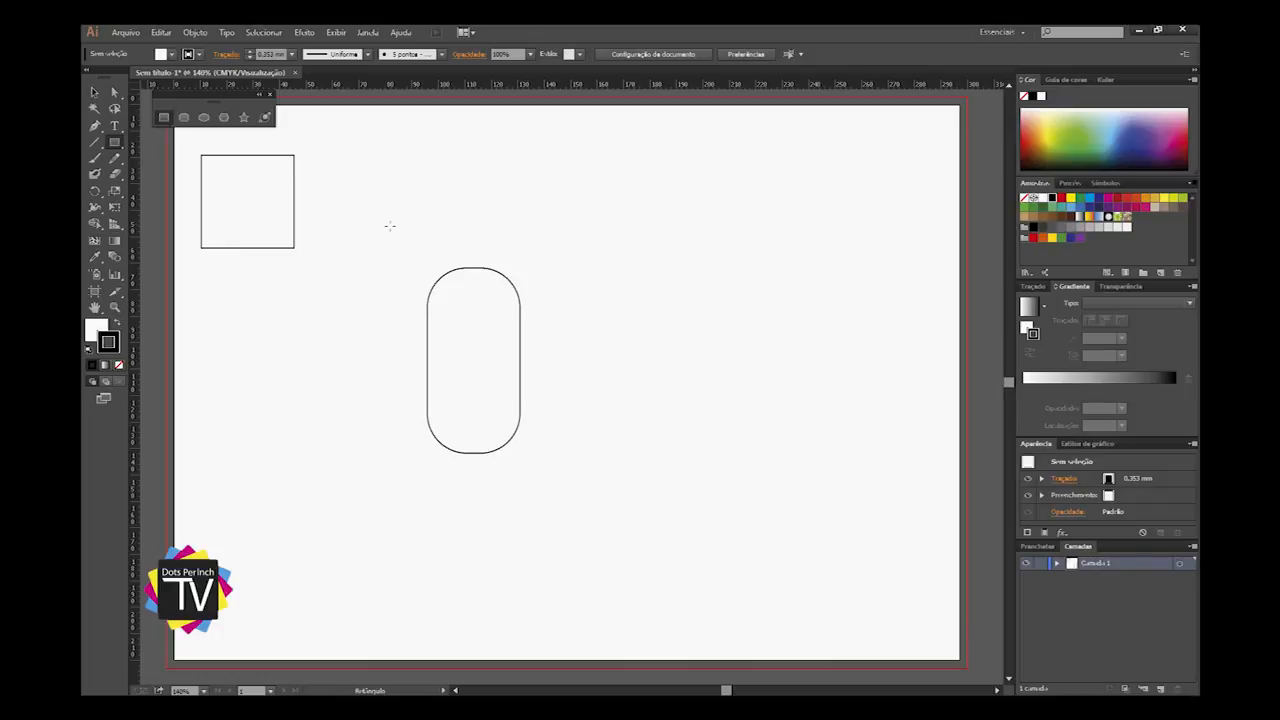
click(389, 225)
click(479, 318)
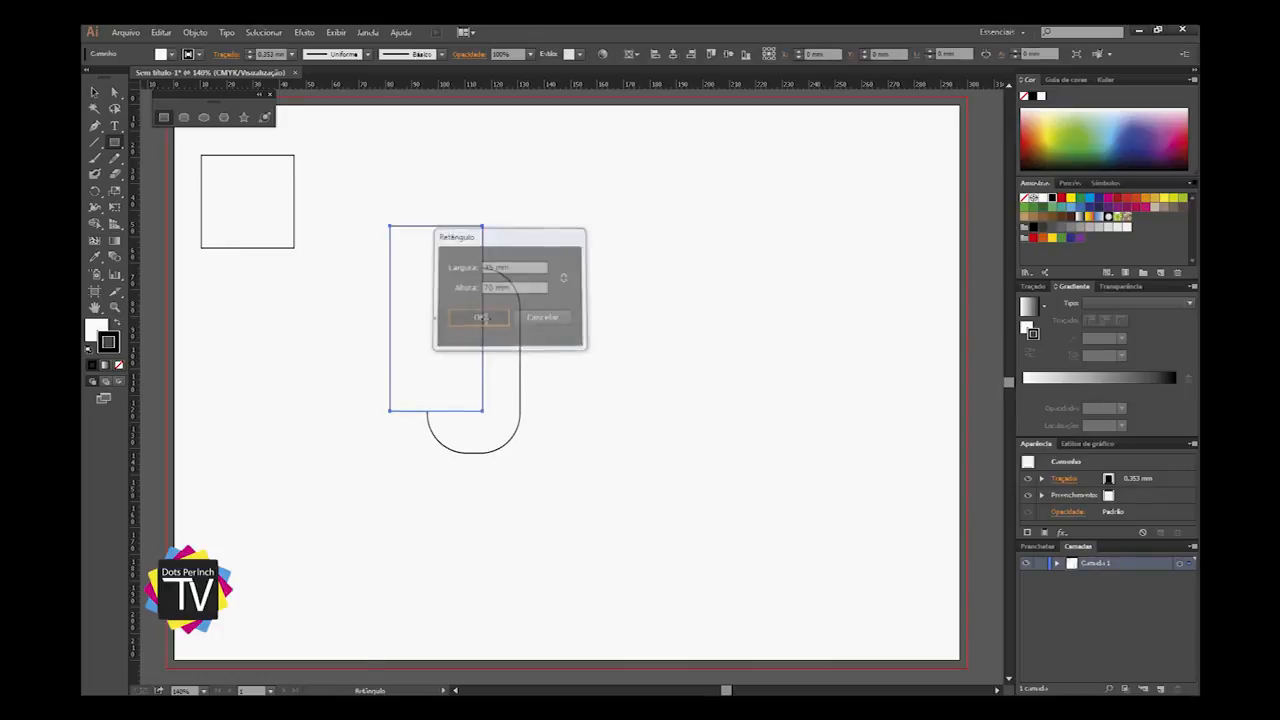
key(v)
drag(463, 293, 389, 329)
click(593, 352)
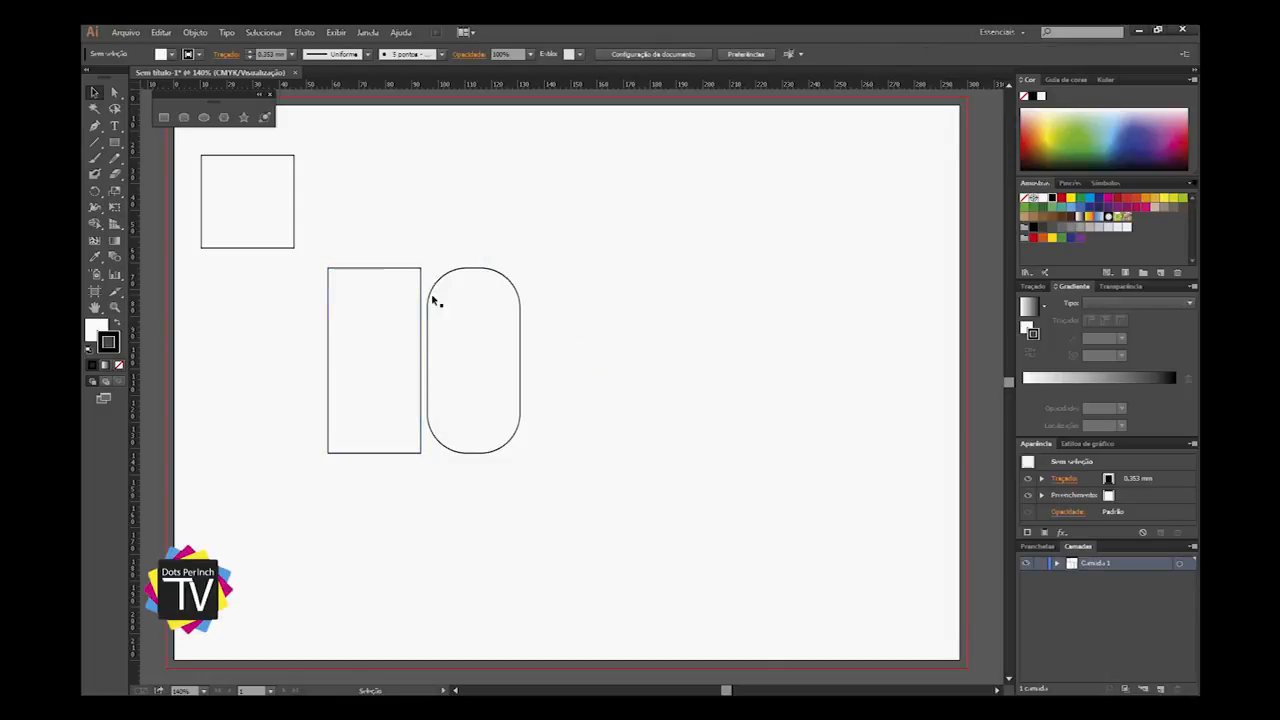
Step: Move the rounded rectangle slightly right to widen the gap to the plain rectangle, keeping both level
click(456, 284)
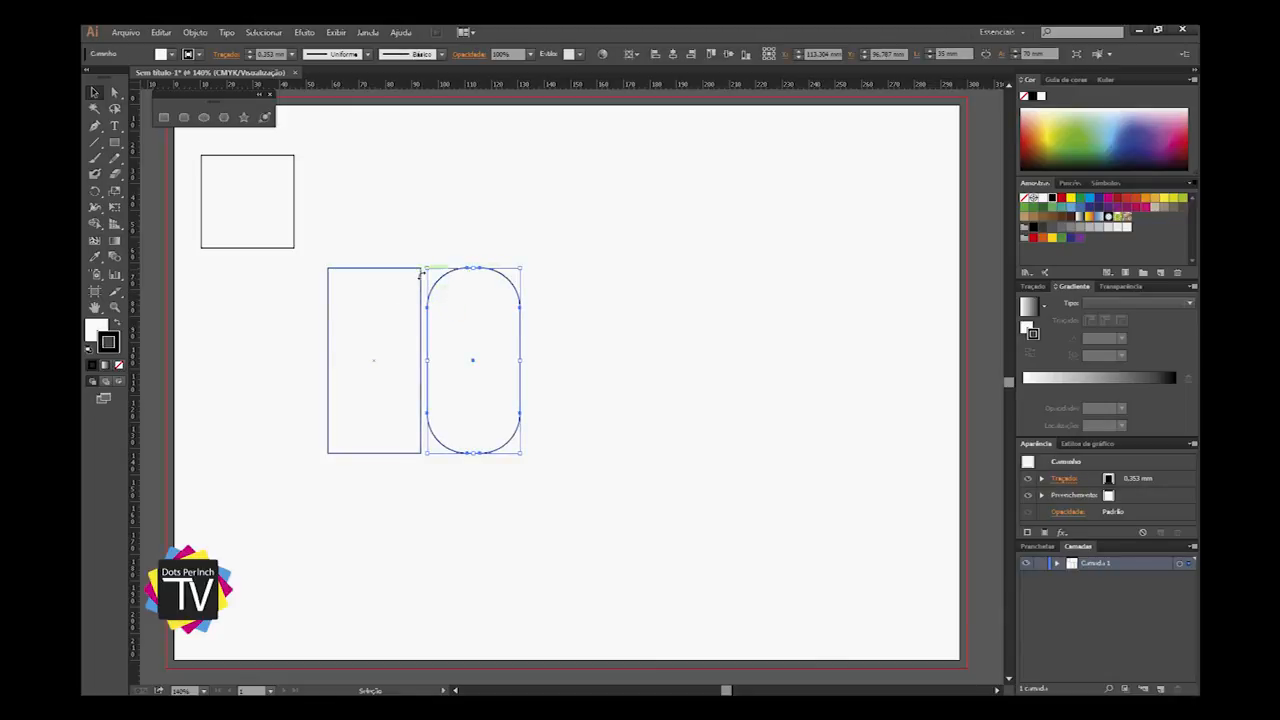
click(403, 209)
drag(469, 314, 486, 300)
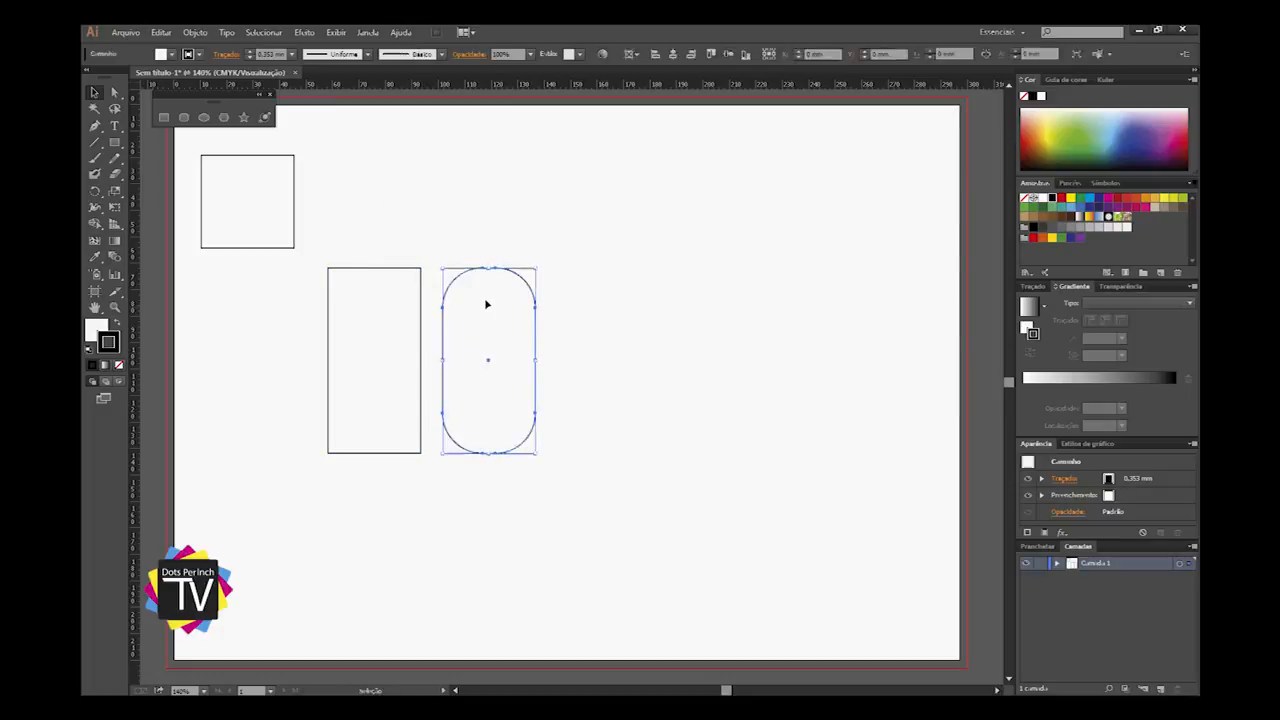
click(466, 231)
Step: Duplicate the rounded rectangle to its right, set the copy's height to 35 mm and move it closer to the original
drag(494, 320, 640, 350)
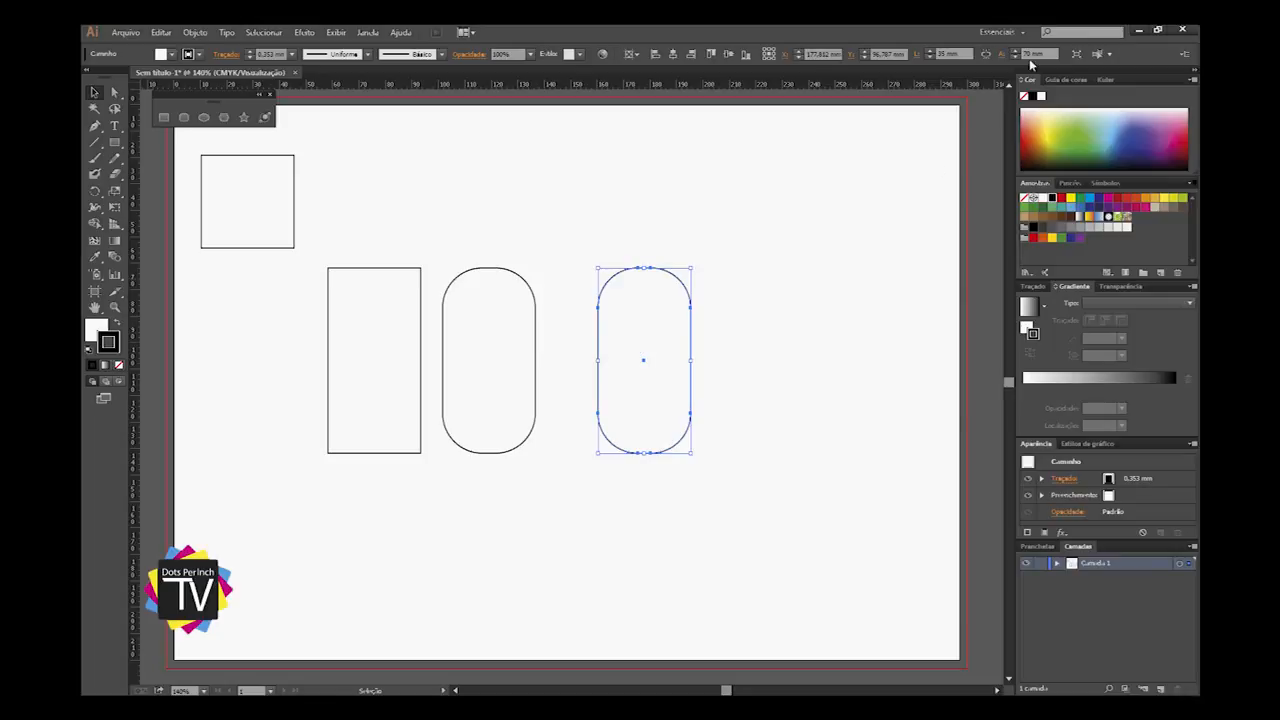
click(1036, 53)
text(35)
key(Return)
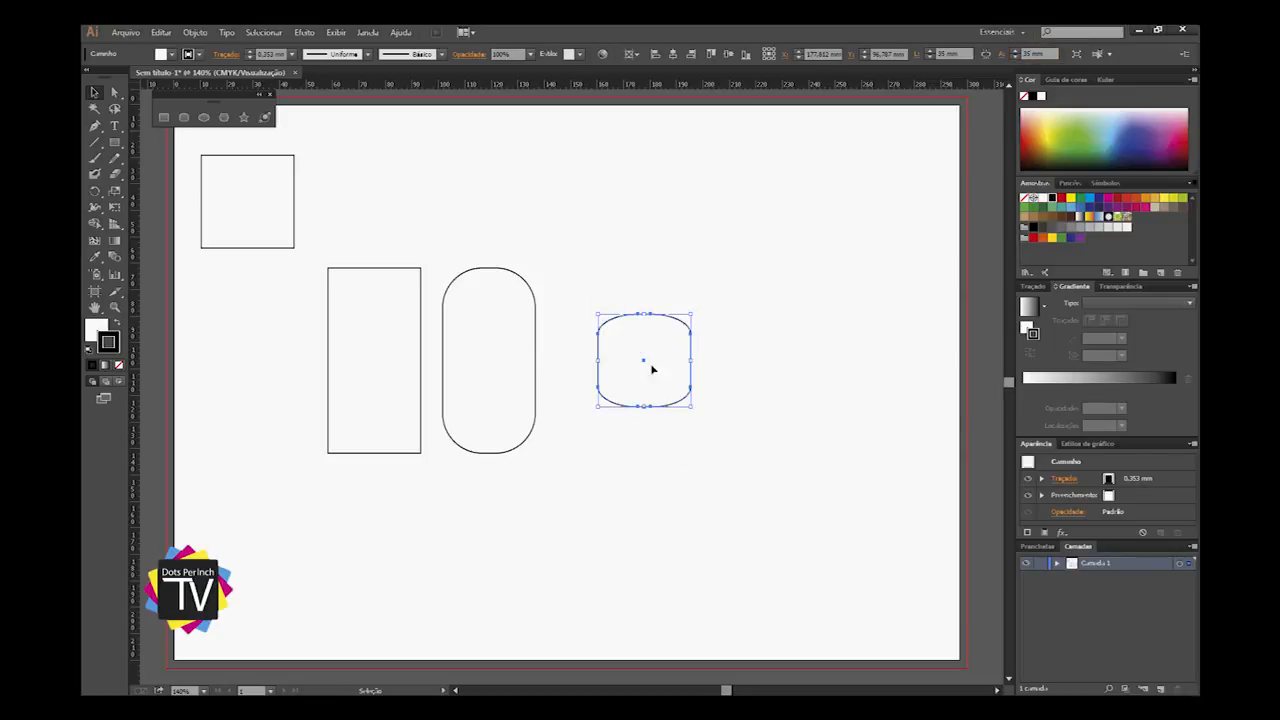
drag(643, 365, 596, 301)
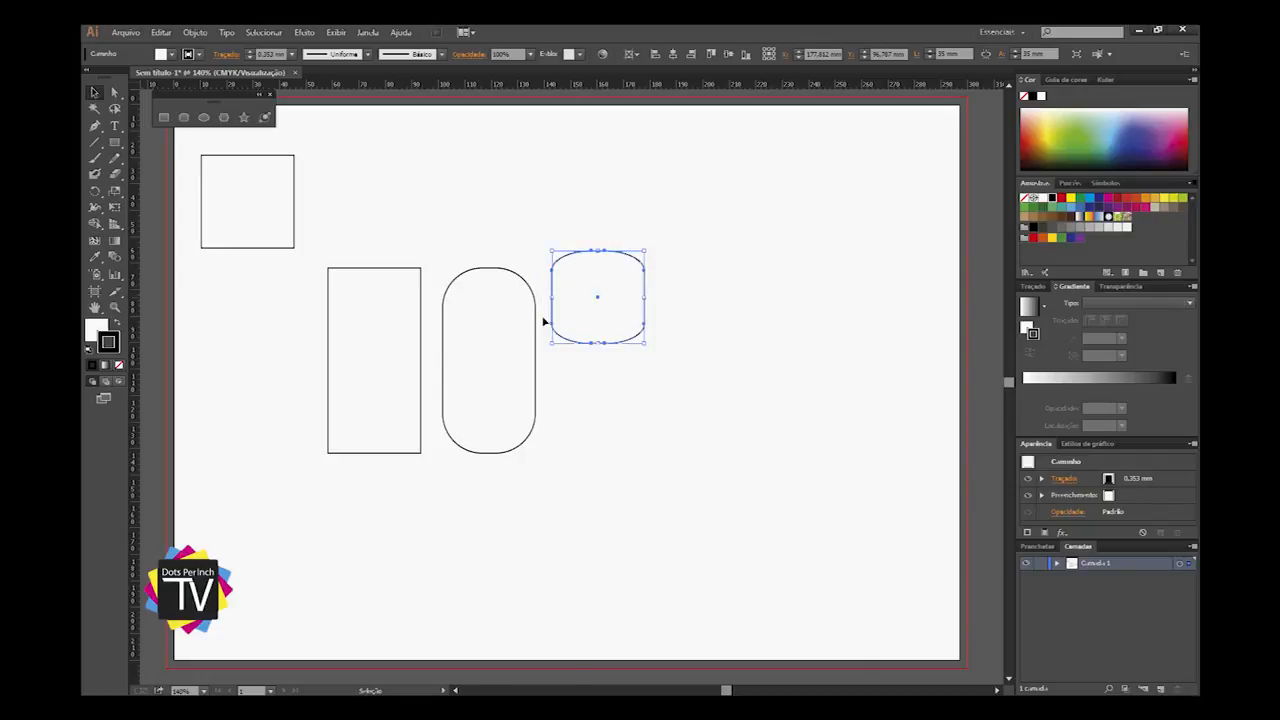
Step: Duplicate the tall rounded rectangle, rotate the copy 90° to lie horizontally and place it below the small rounded shape
drag(455, 384, 616, 453)
drag(658, 357, 634, 380)
click(537, 400)
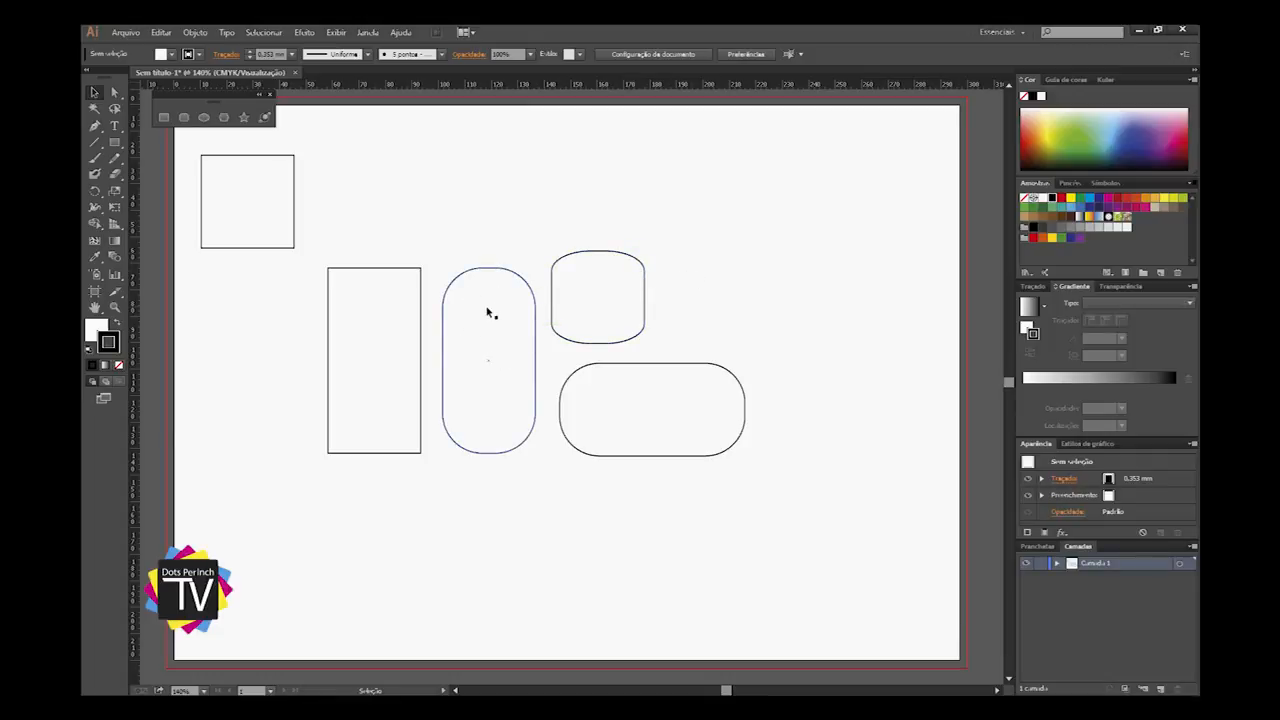
Step: Replace the squashed rounded copy with a new 35 × 35 mm rounded square with a 15 mm corner radius, above the horizontal rounded rectangle
click(612, 322)
key(Delete)
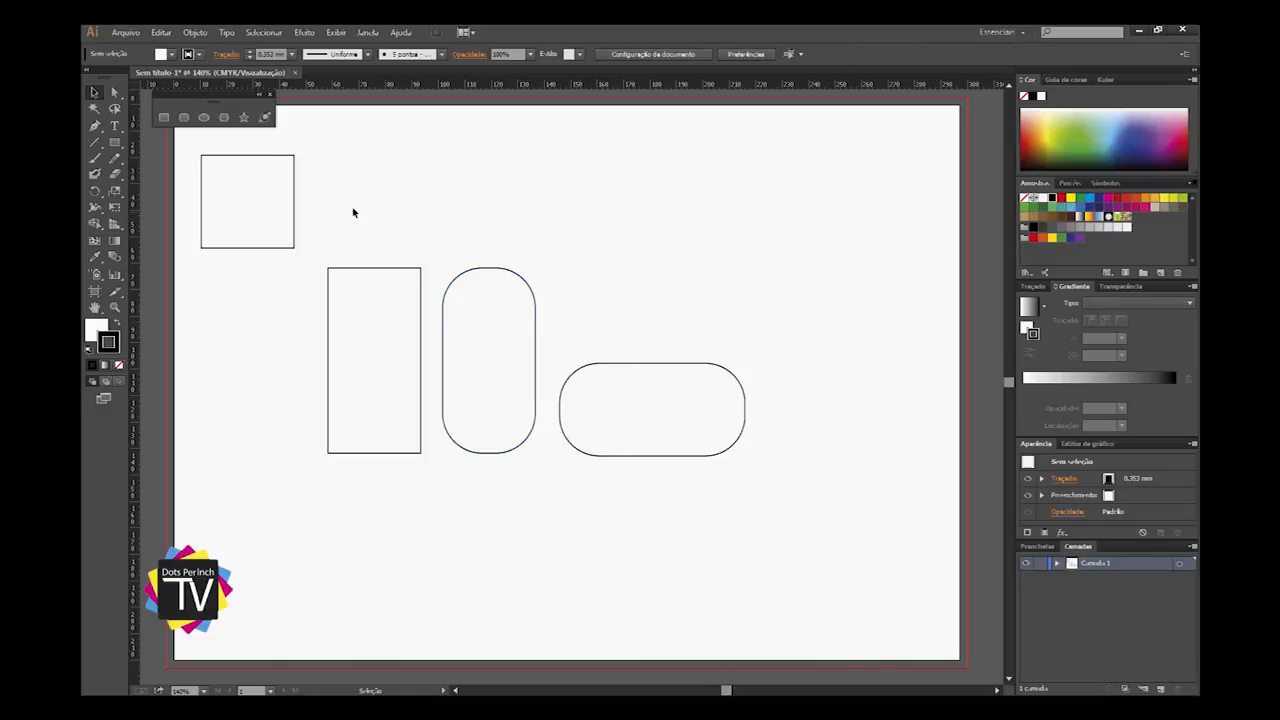
click(184, 117)
click(597, 251)
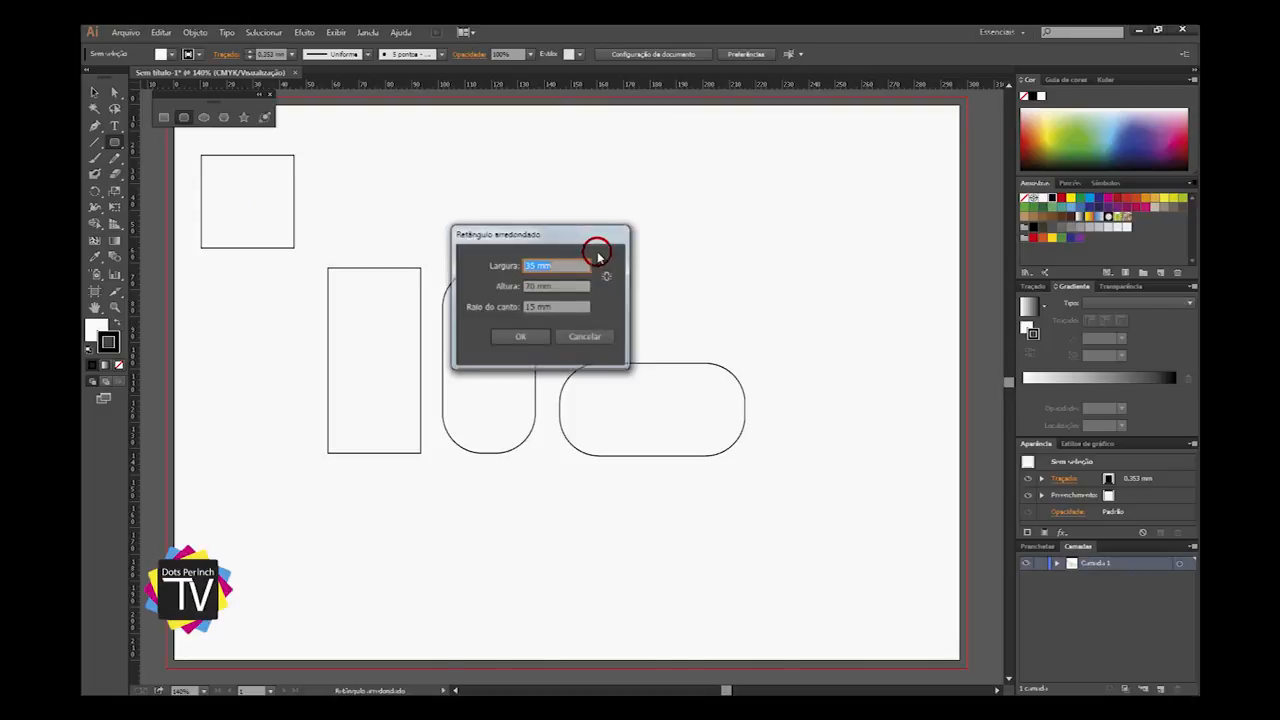
key(Tab)
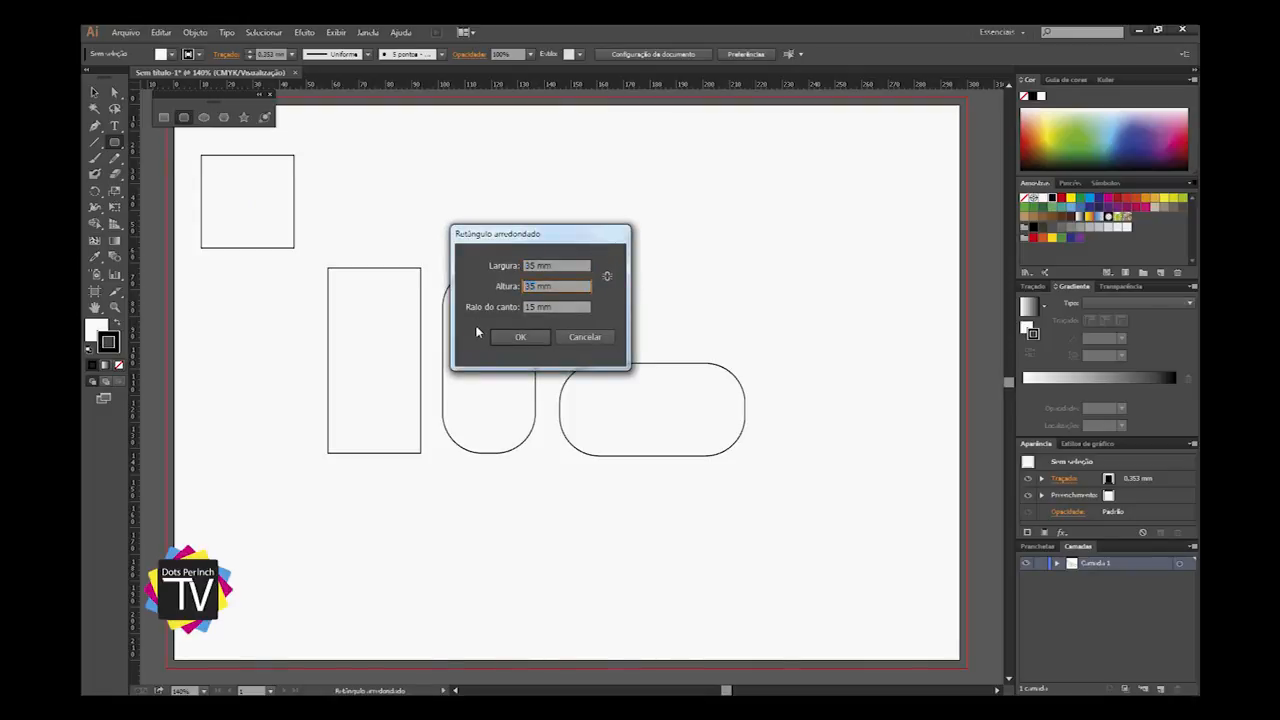
key(Return)
key(v)
drag(631, 289, 595, 292)
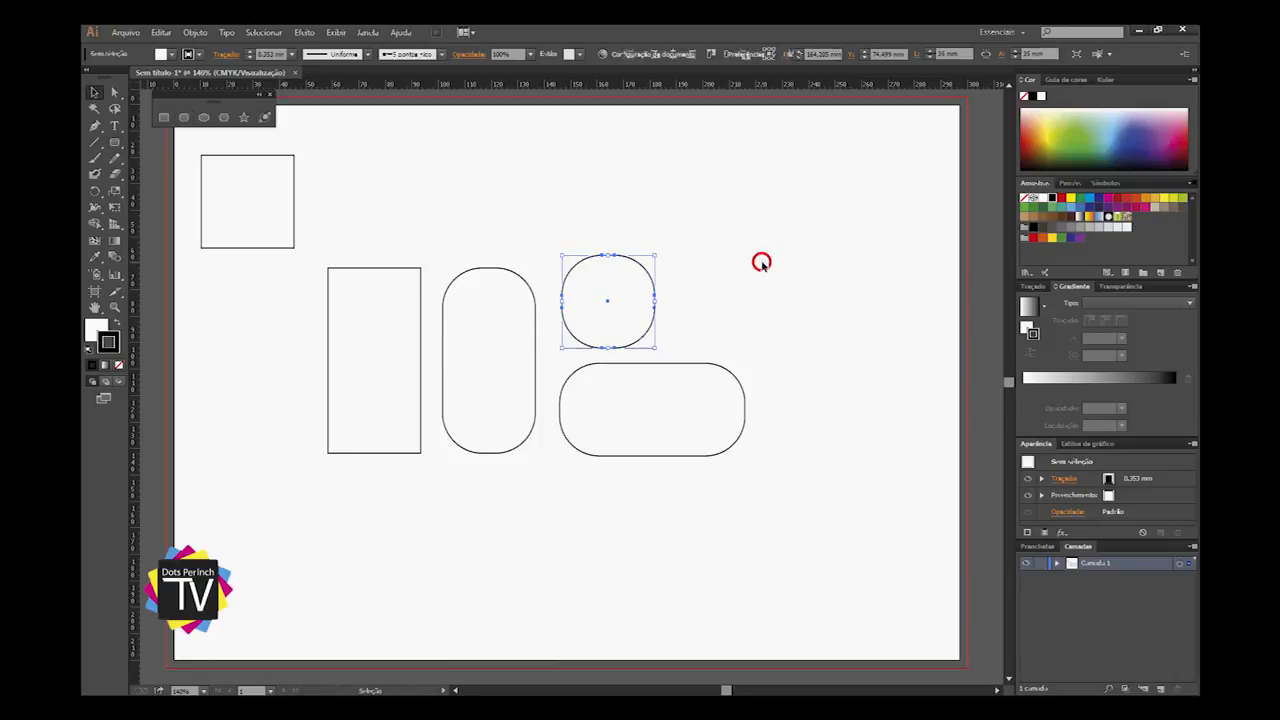
click(761, 263)
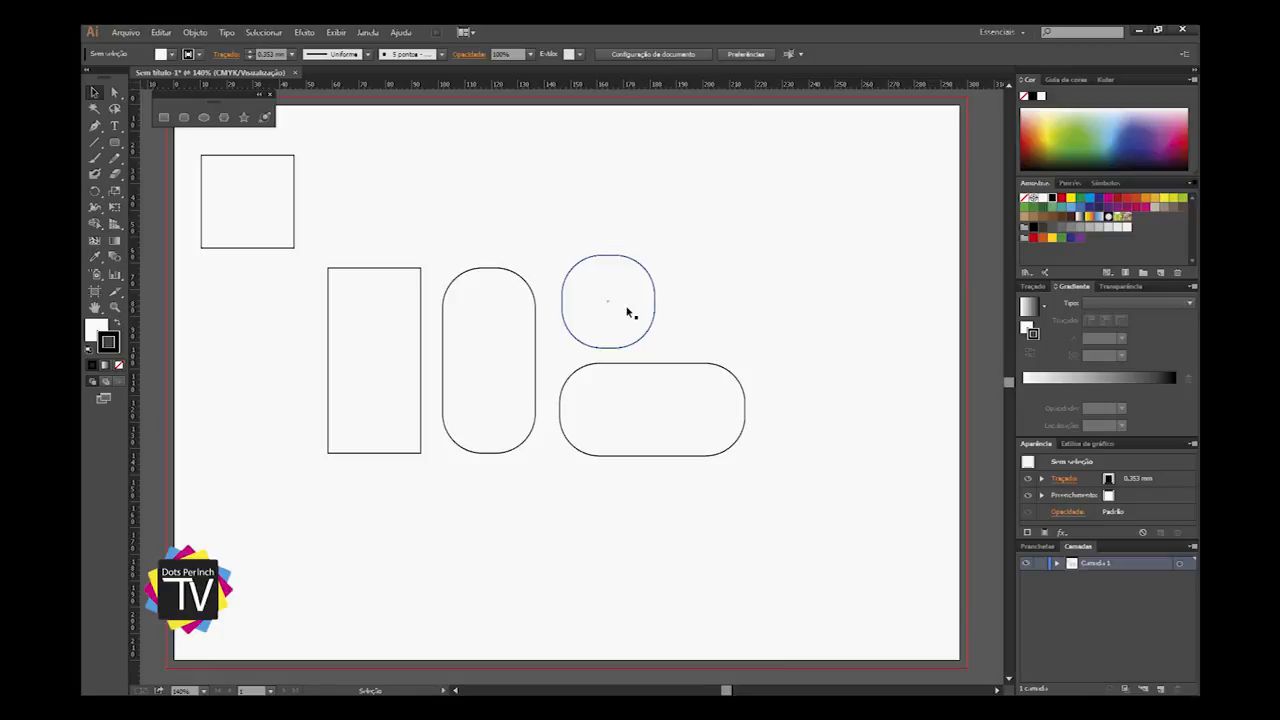
Step: Create a circle with the Ellipse tool, 35 mm wide and high, and place it to the right of the rounded square
click(204, 118)
click(706, 257)
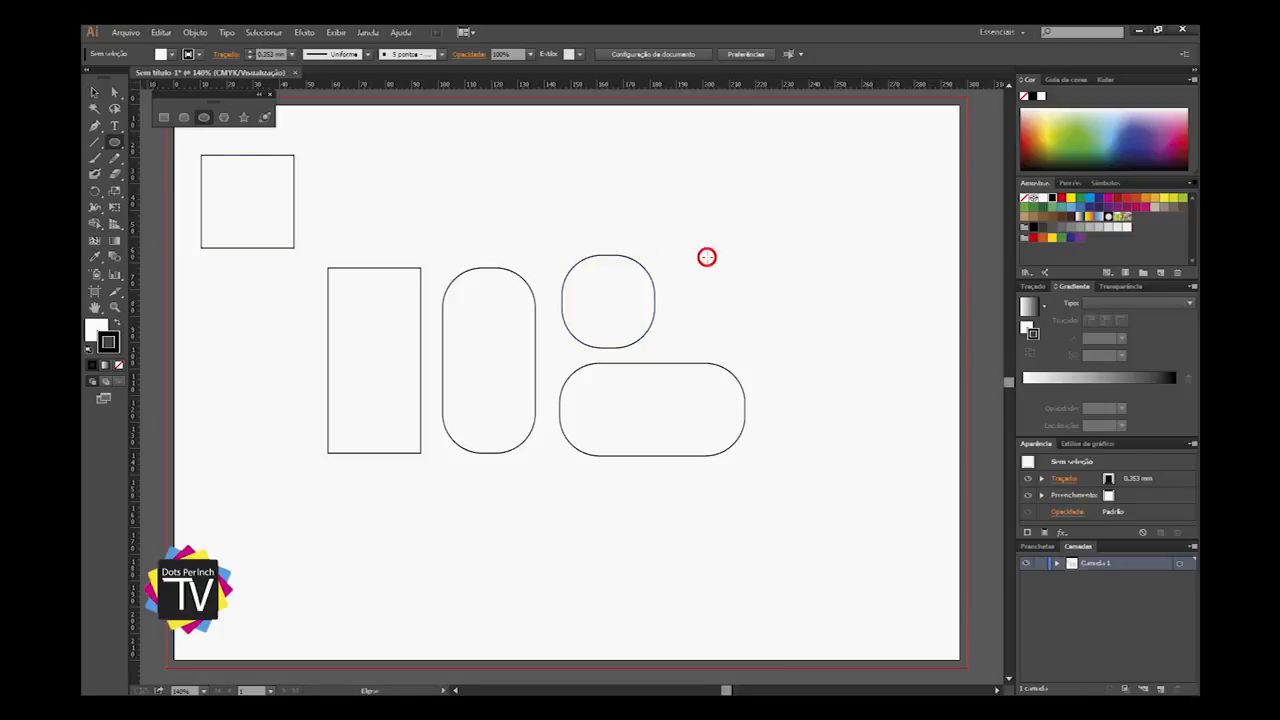
drag(692, 310, 558, 136)
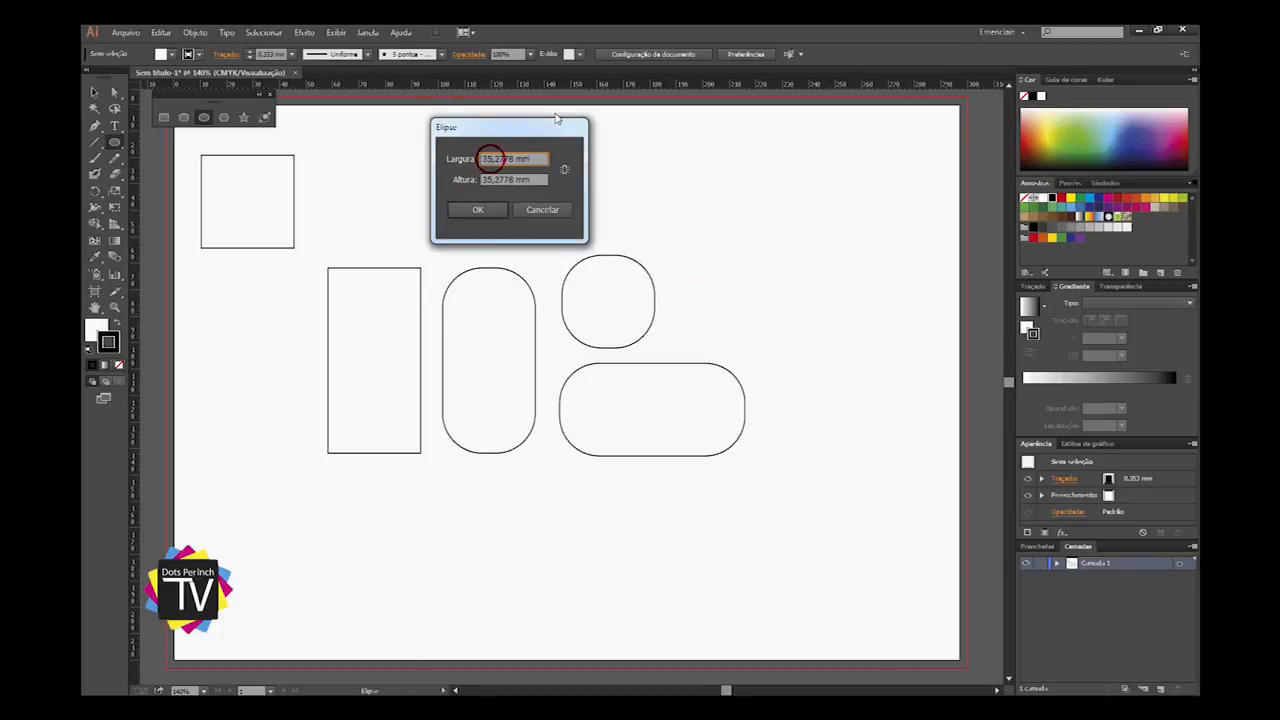
key(Tab)
key(Delete)
key(Return)
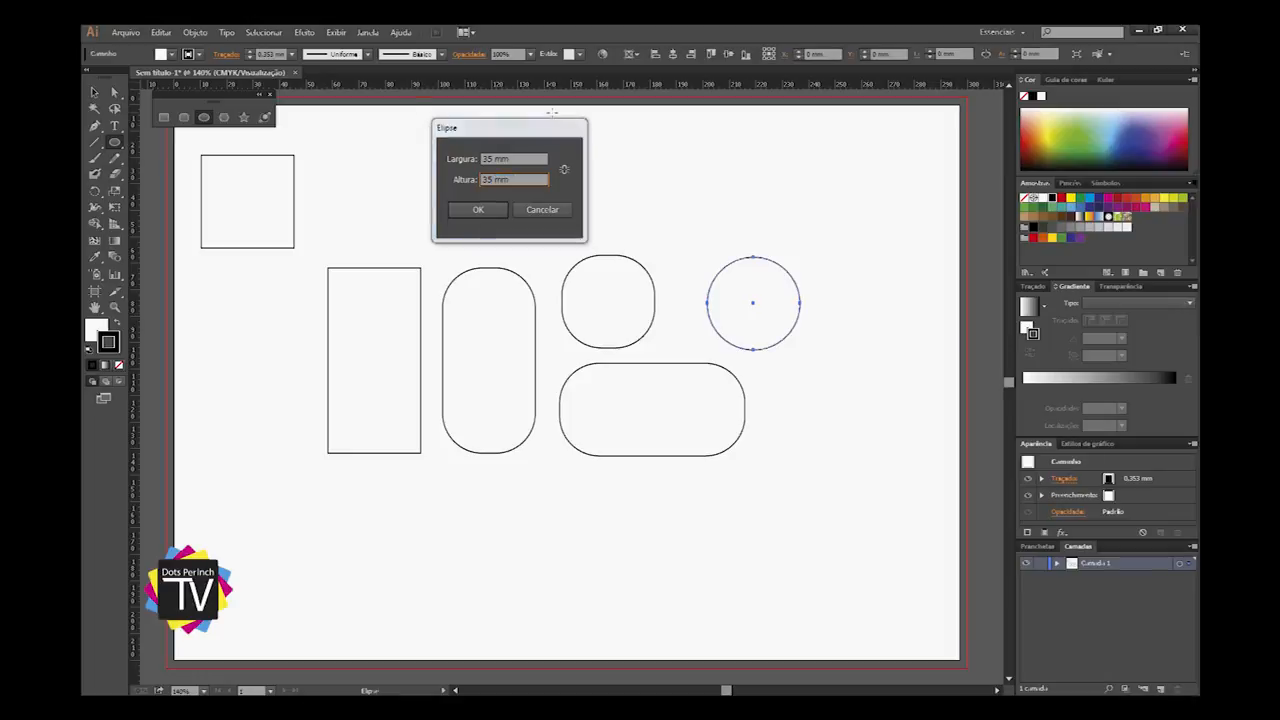
key(v)
drag(754, 298, 741, 266)
click(669, 196)
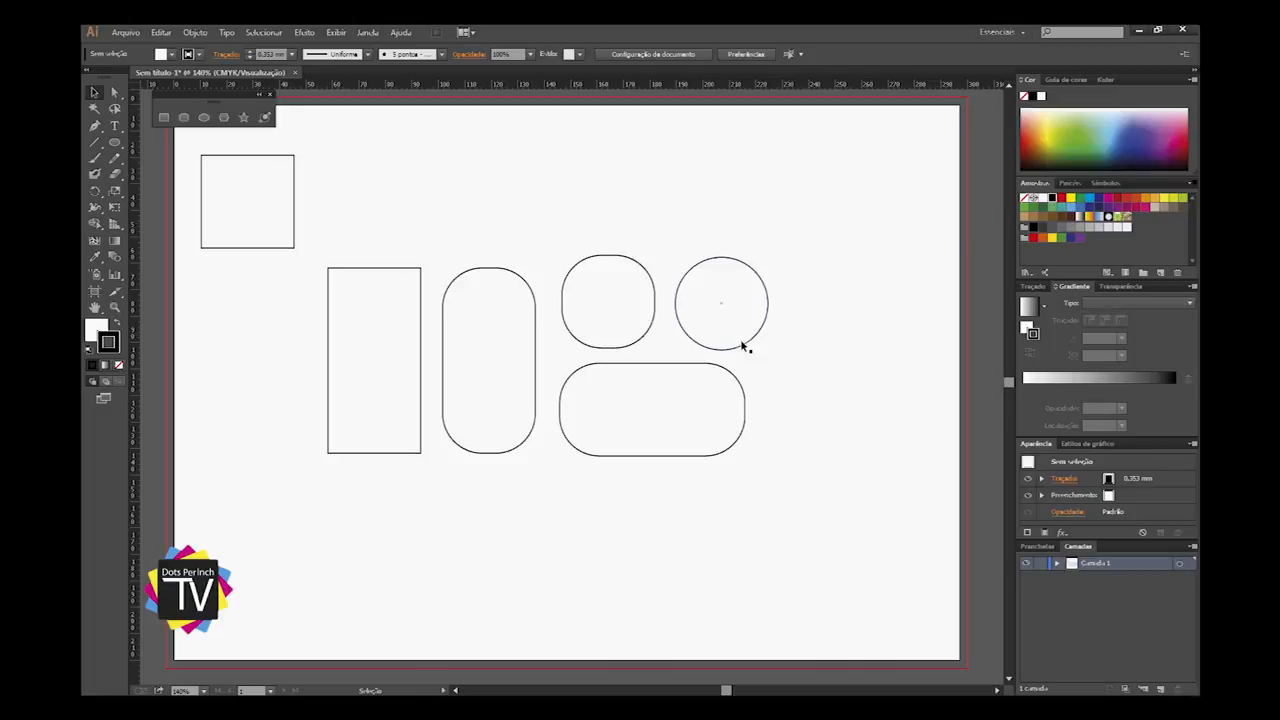
Step: Duplicate the circle, scale the copy to fit the tall rounded rectangle's upper-left corner for a curvature comparison, and delete it
drag(720, 294, 524, 187)
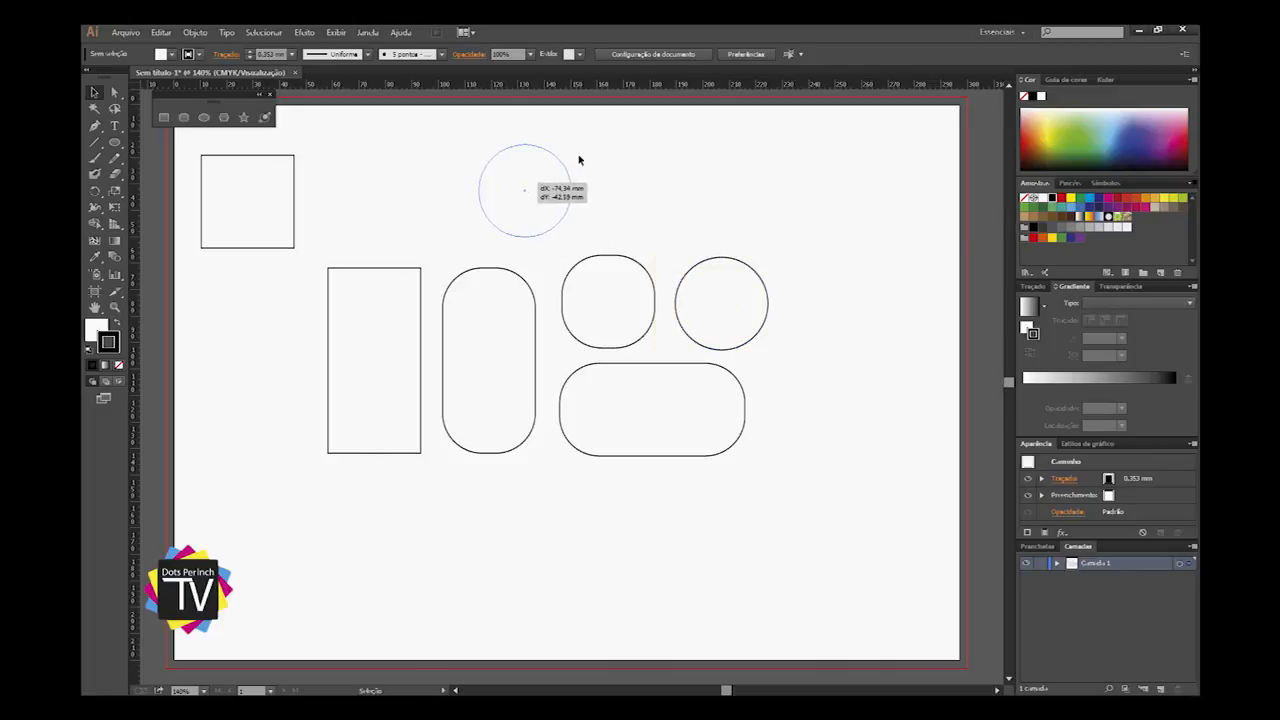
drag(569, 146, 441, 330)
scroll(446, 326, up, 2)
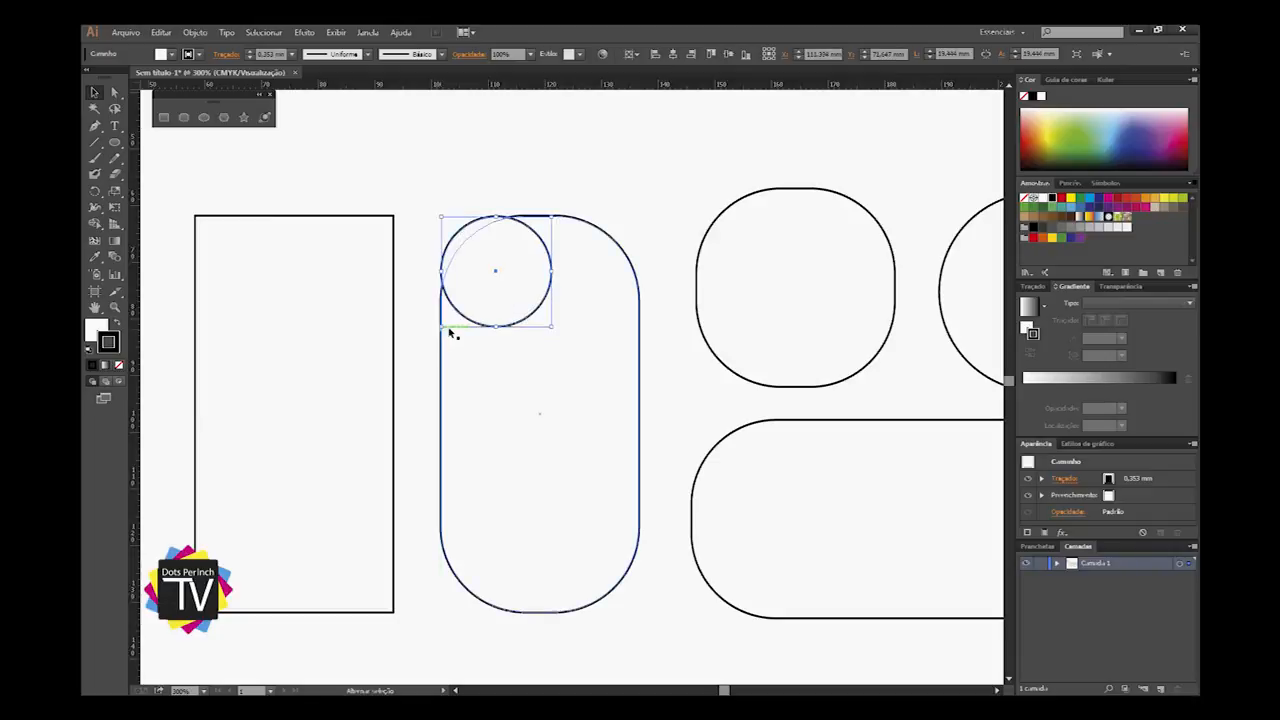
drag(551, 216, 560, 214)
click(569, 183)
click(495, 275)
key(Delete)
key(ctrl+minus)
key(ctrl+minus)
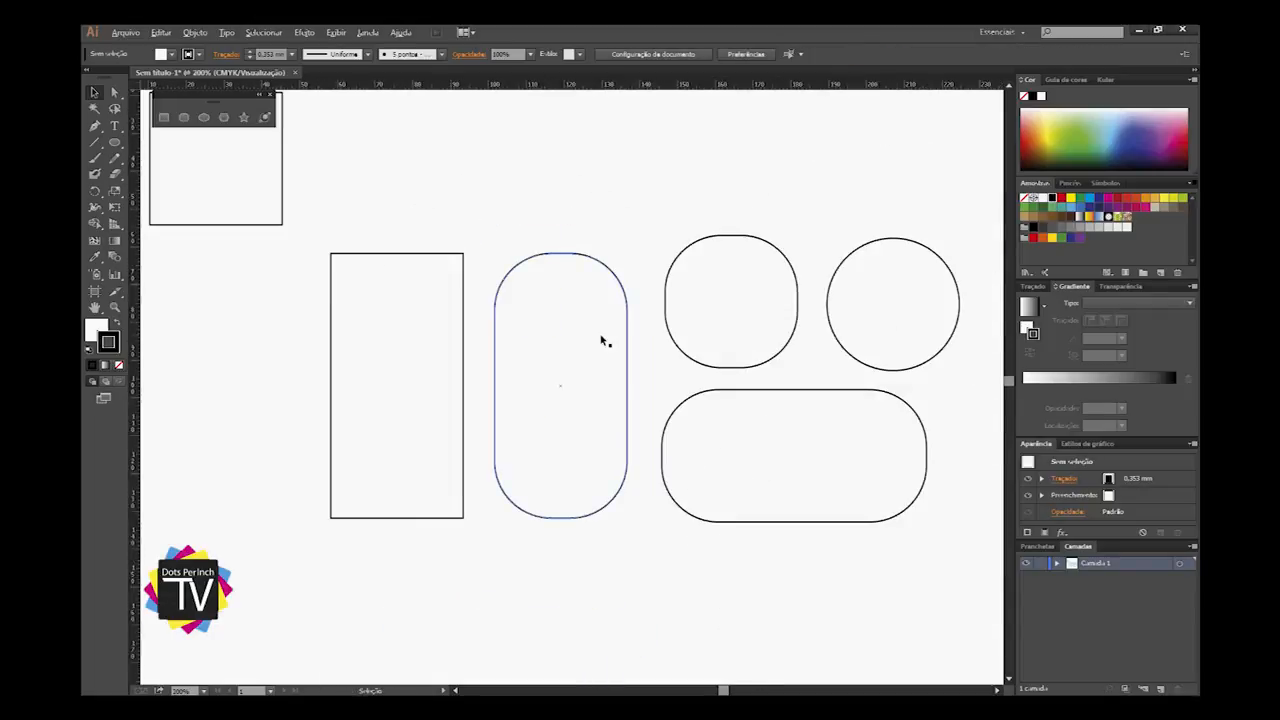
Step: Review the square, the tall rectangle, the rounded shapes and the circle on the artboard, selecting them one after another
drag(689, 369, 571, 349)
ctrl+alt+click(608, 357)
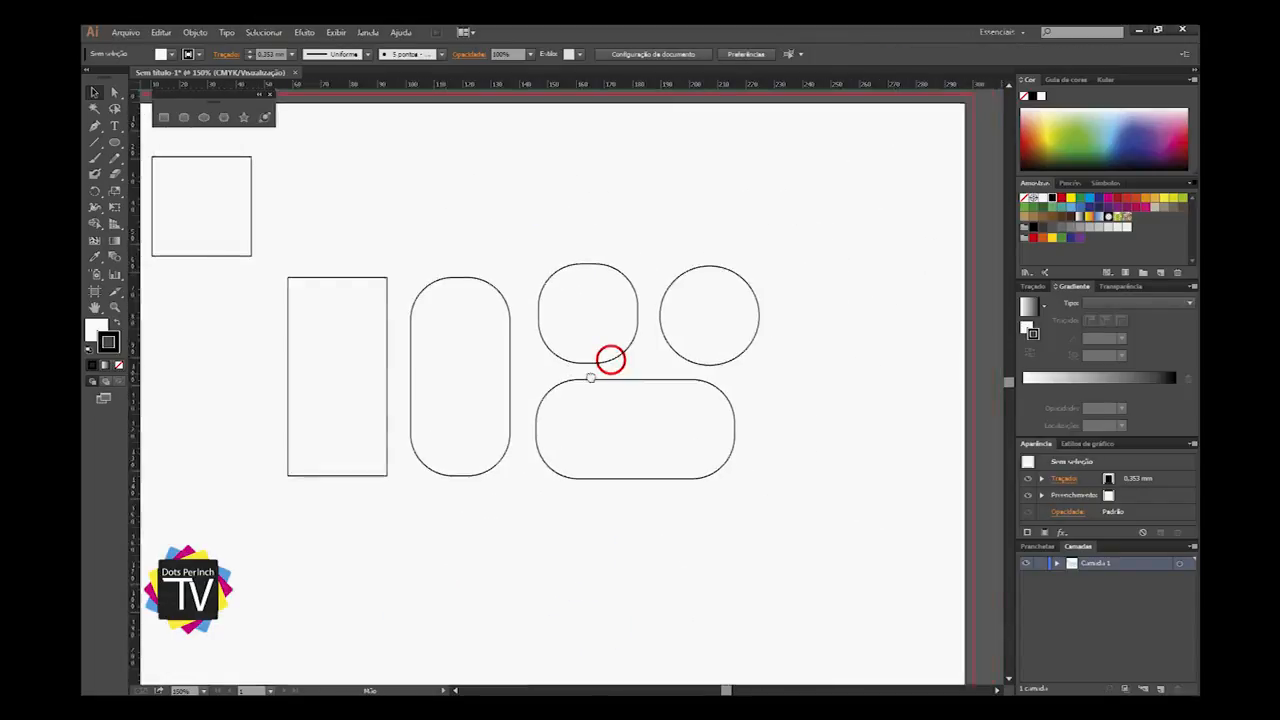
drag(564, 244, 706, 295)
drag(287, 262, 337, 326)
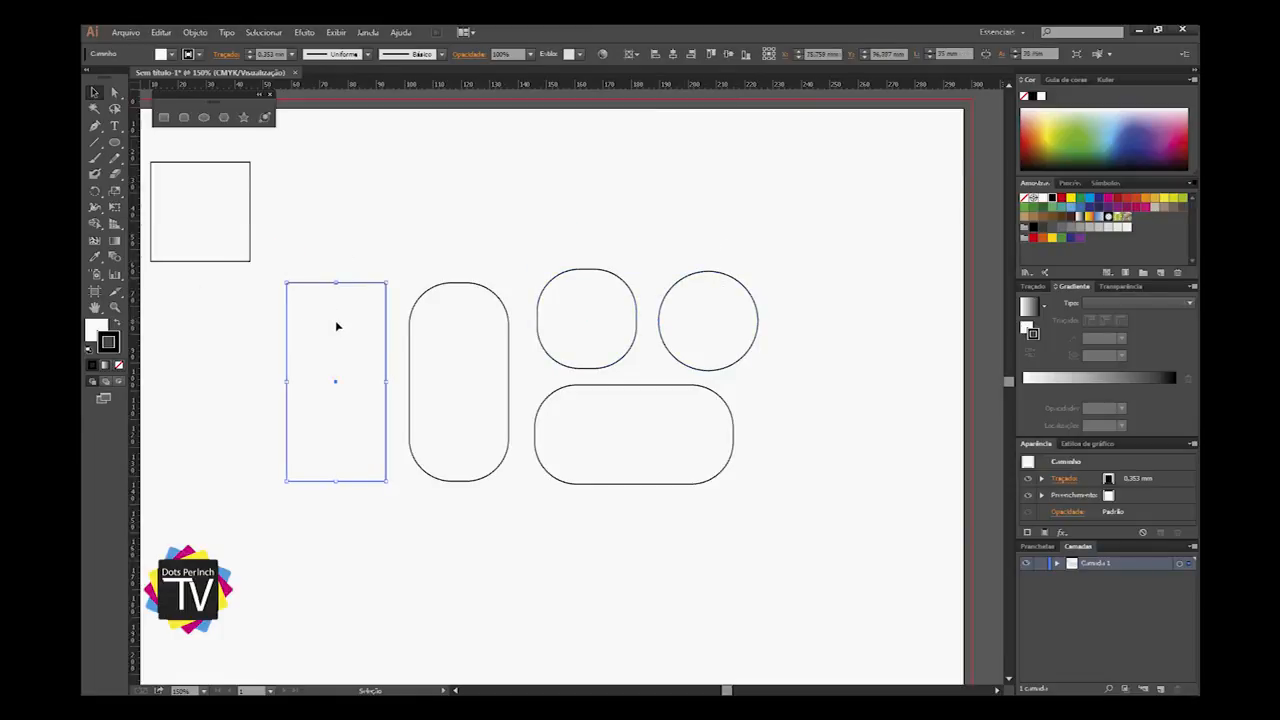
drag(479, 324, 481, 328)
drag(546, 249, 591, 318)
drag(286, 181, 220, 217)
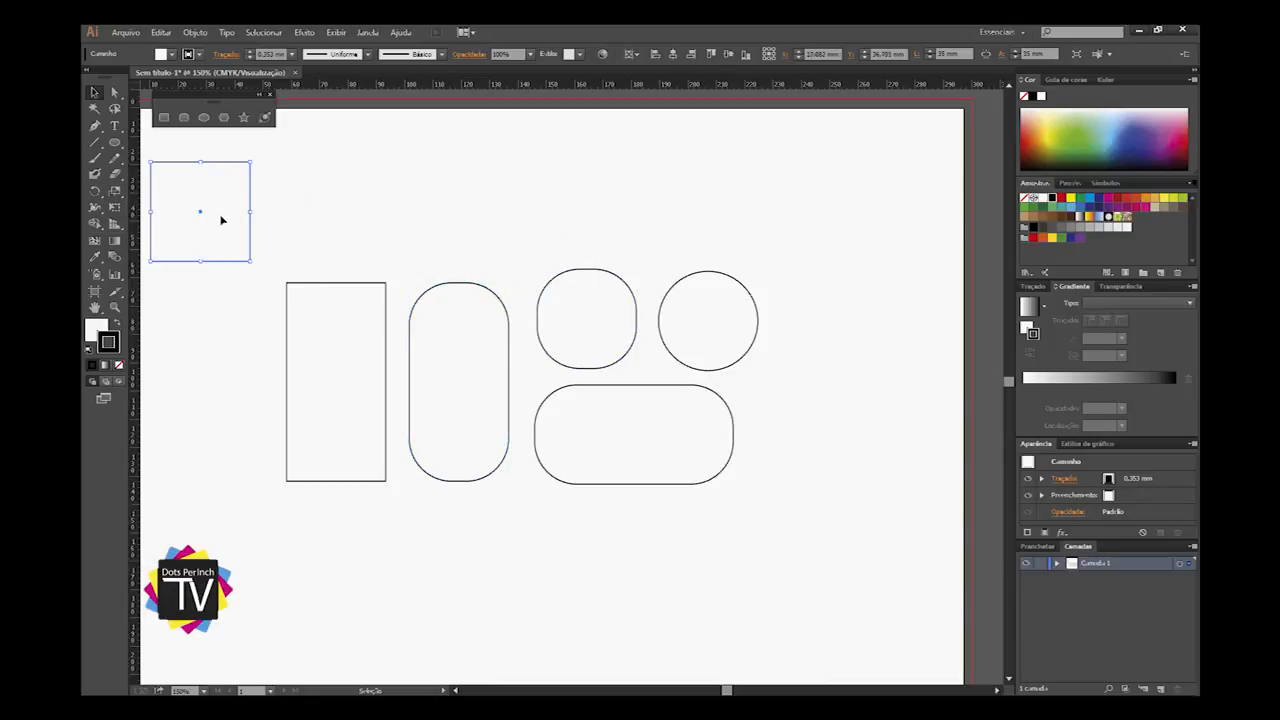
drag(677, 251, 729, 371)
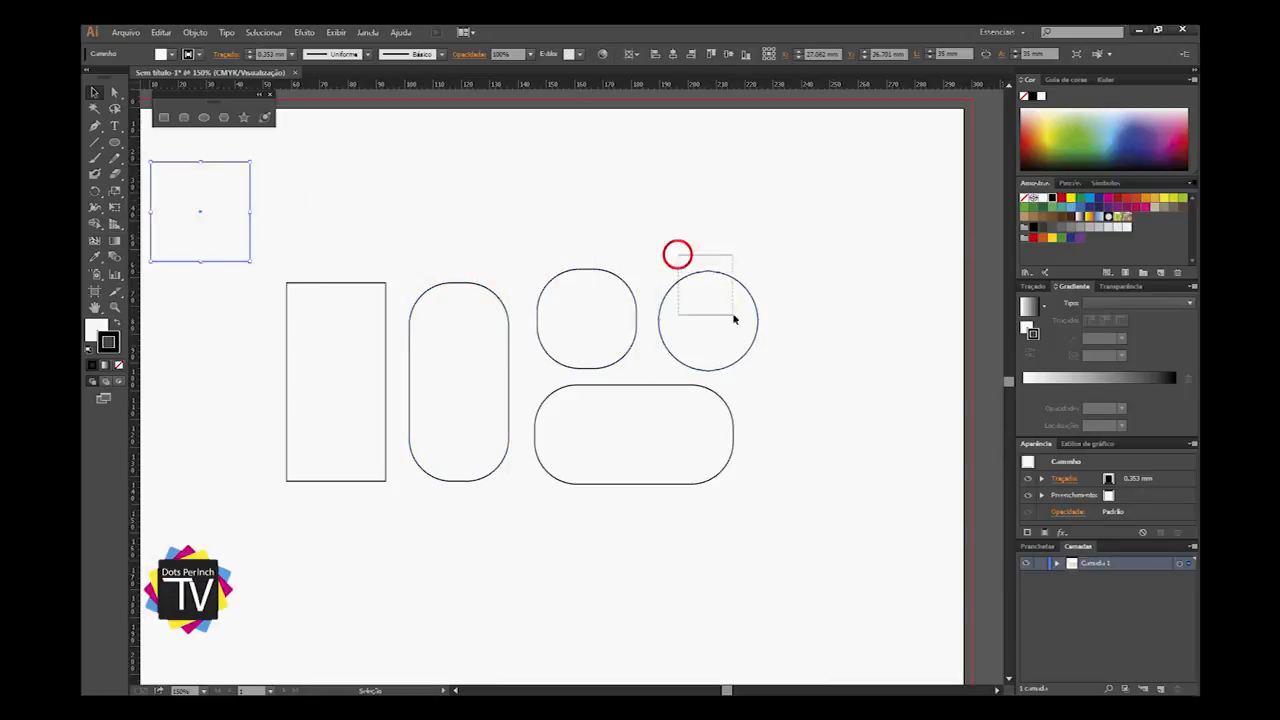
drag(734, 314, 729, 371)
drag(596, 169, 596, 169)
Step: Inspect the size settings of the Ellipse tool and the radius and sides settings of the Polygon tool without creating shapes
click(203, 117)
click(688, 252)
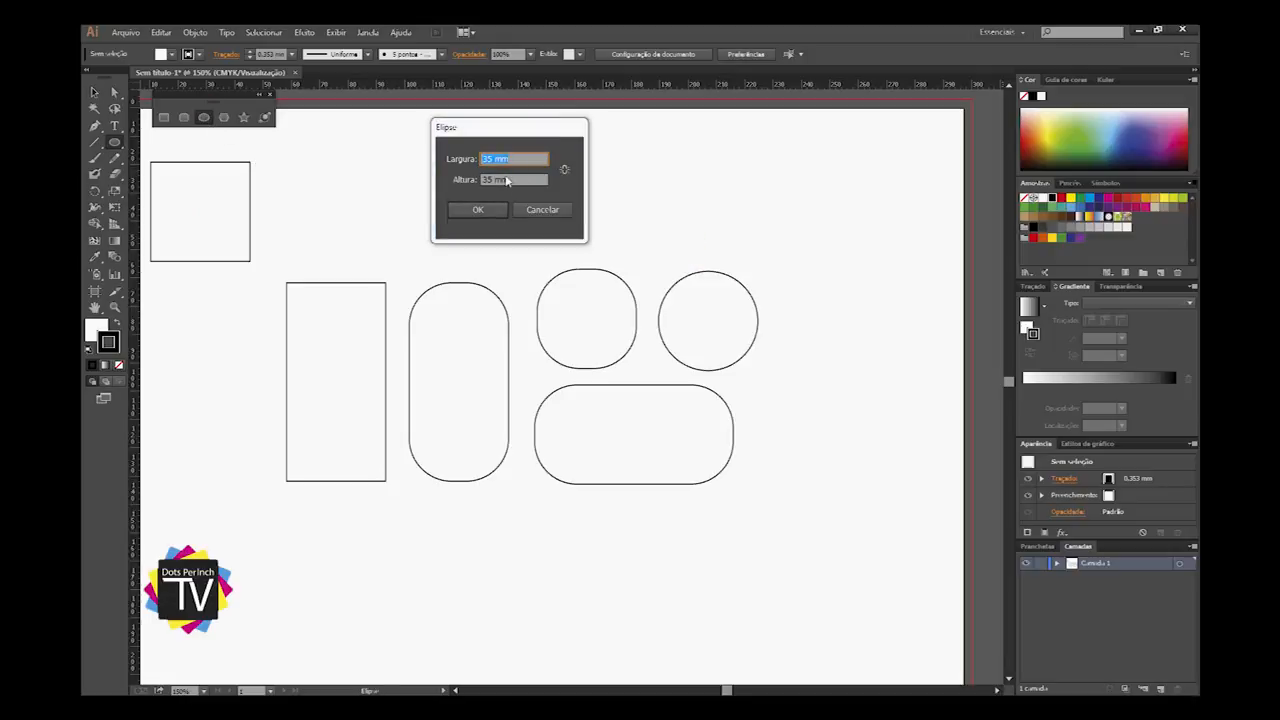
click(541, 208)
click(223, 117)
click(777, 245)
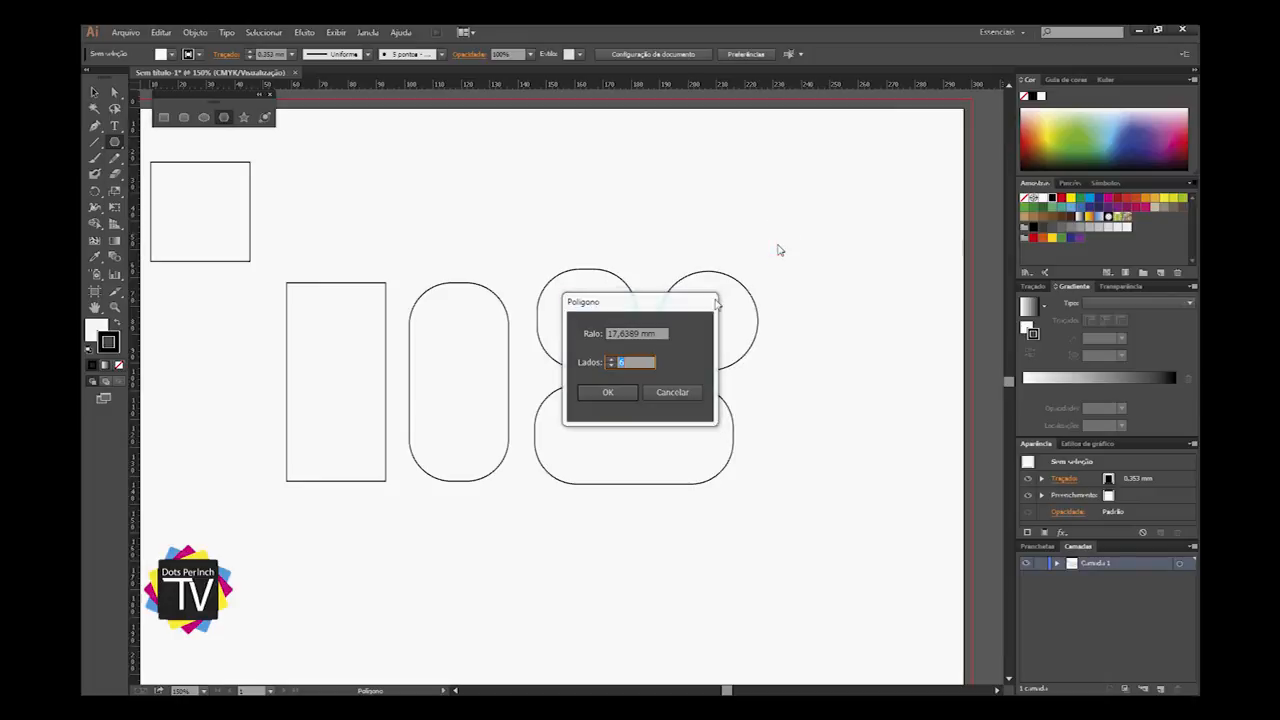
click(660, 393)
Step: Compare the Ellipse settings with the Rounded Rectangle settings, including the corner radius, without creating a shape
click(204, 117)
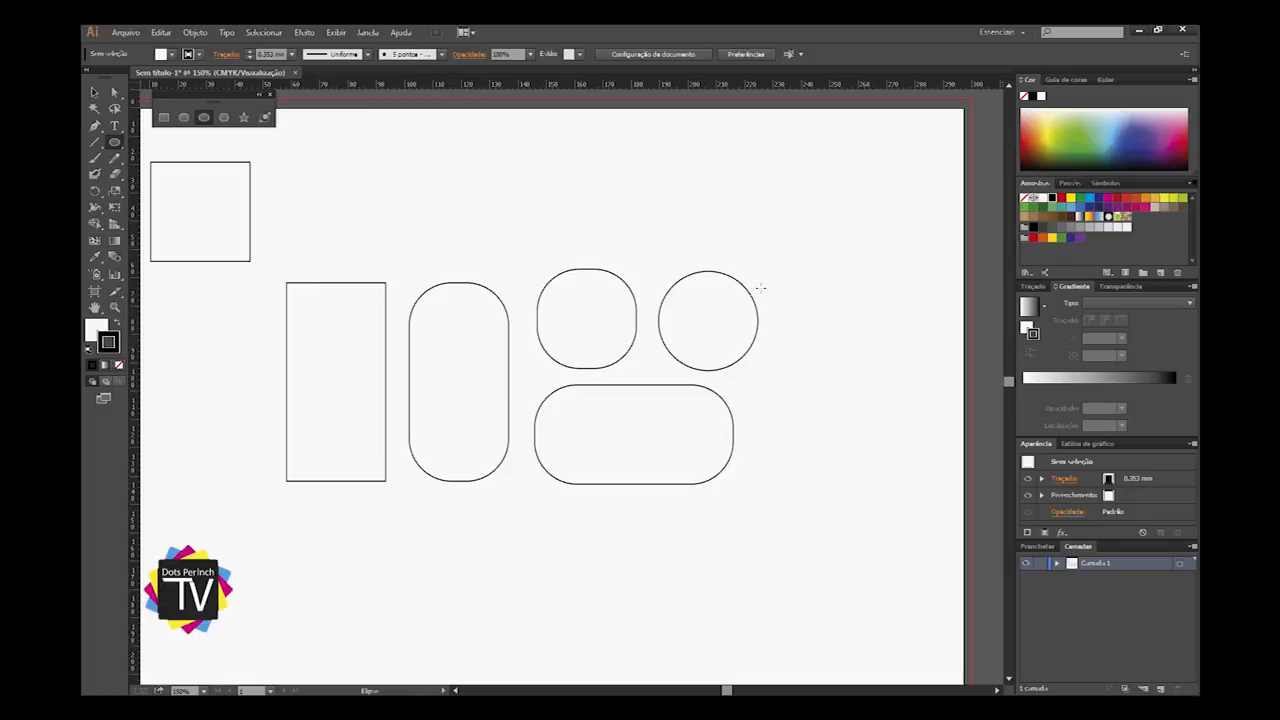
click(760, 212)
click(537, 212)
click(183, 117)
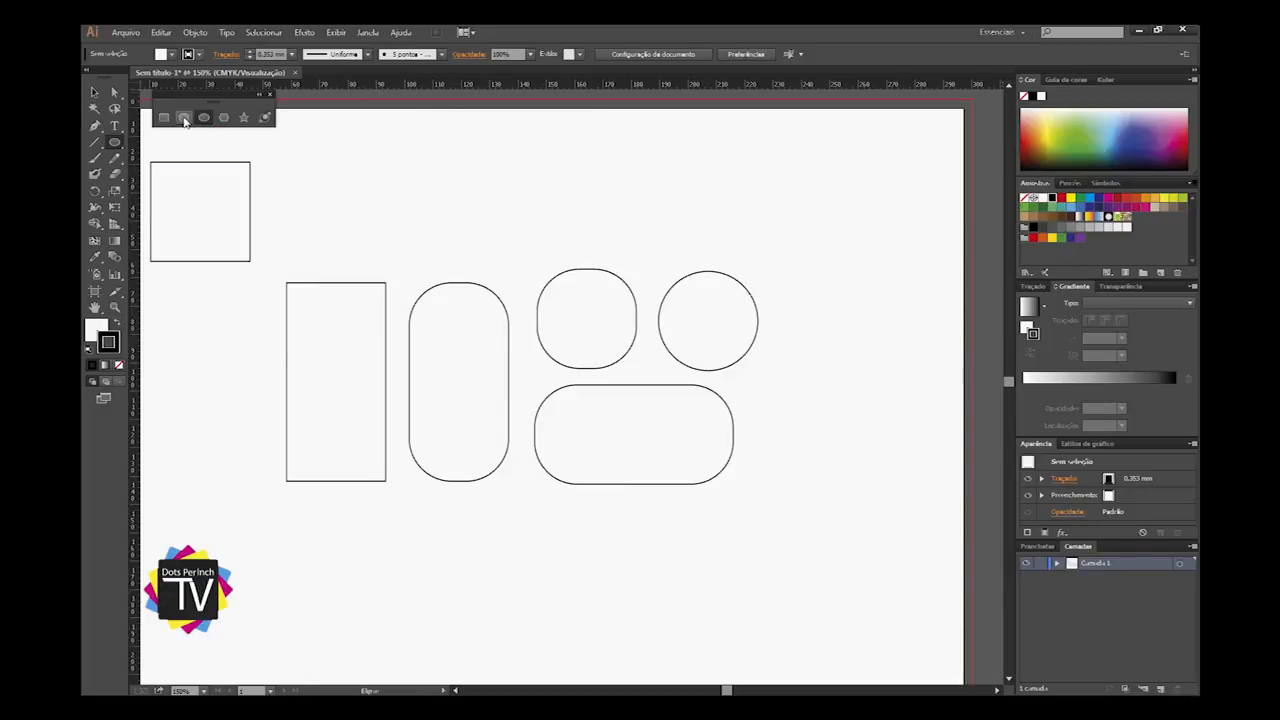
click(607, 210)
double_click(530, 307)
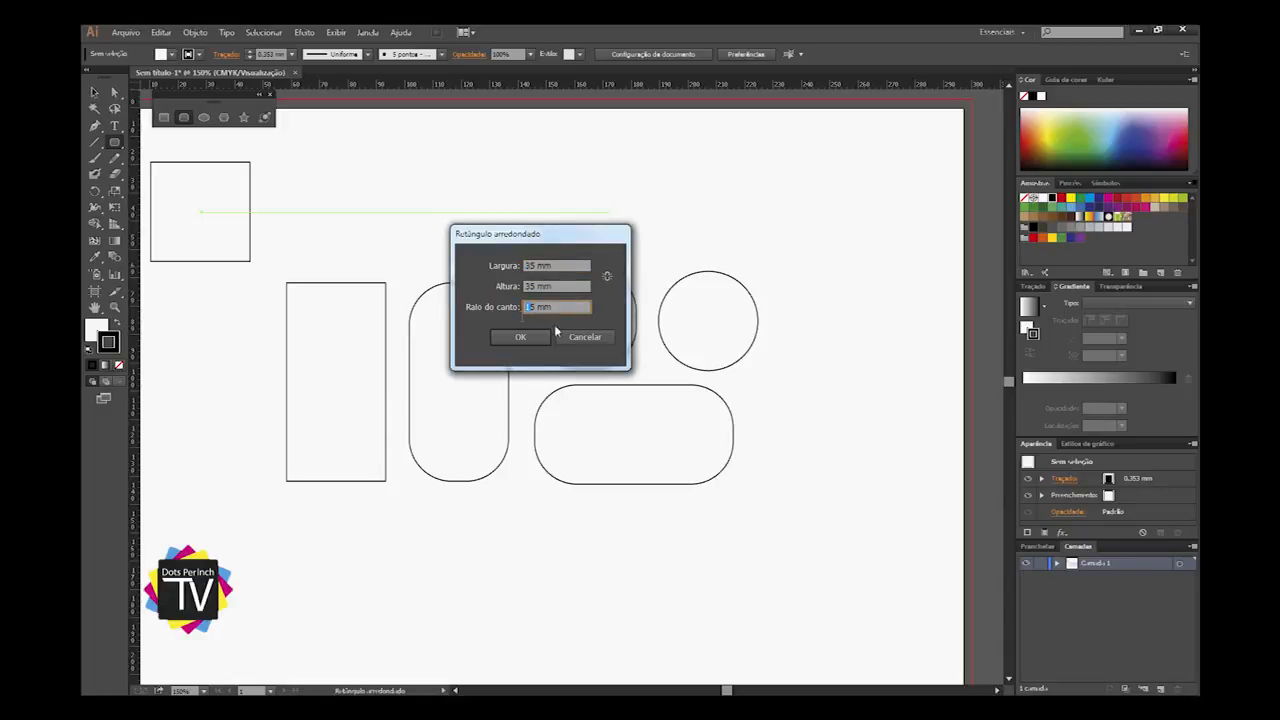
key(Return)
Step: Create a nine-sided polygon with a 35 mm radius and move it to the artboard's upper-right area
click(223, 117)
click(728, 249)
drag(620, 297, 655, 145)
key(Tab)
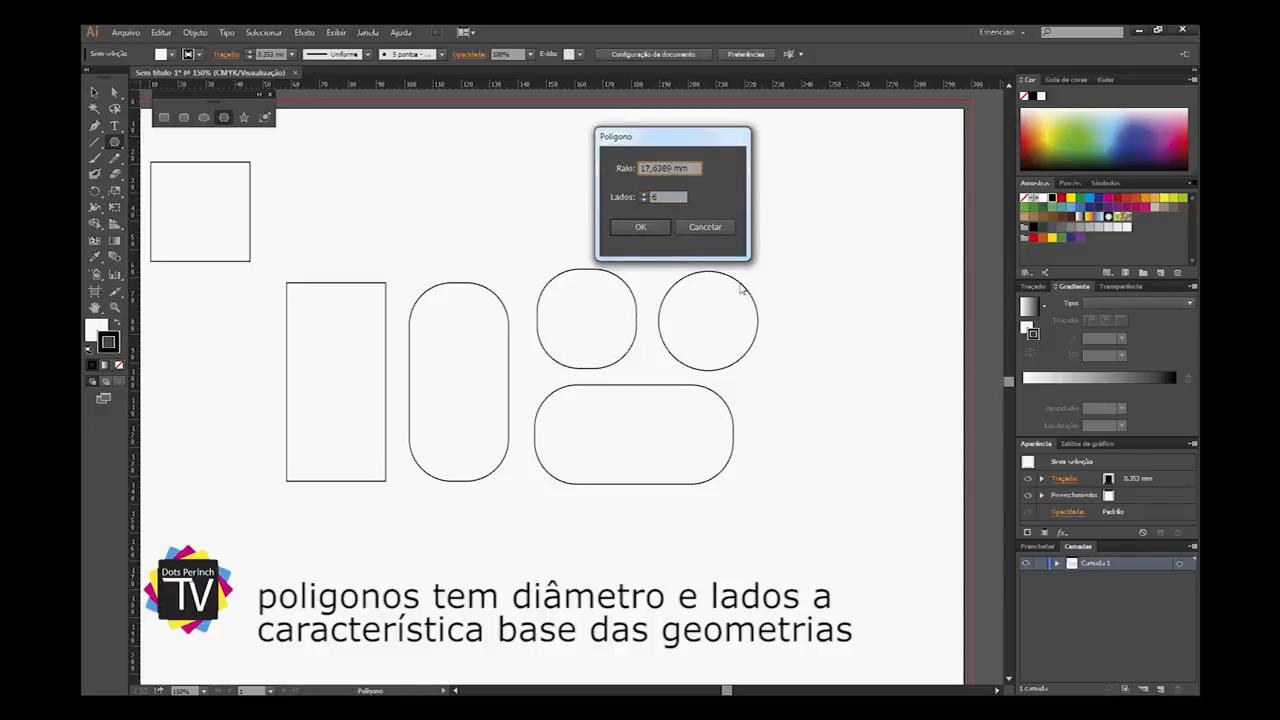
text(35)
click(644, 197)
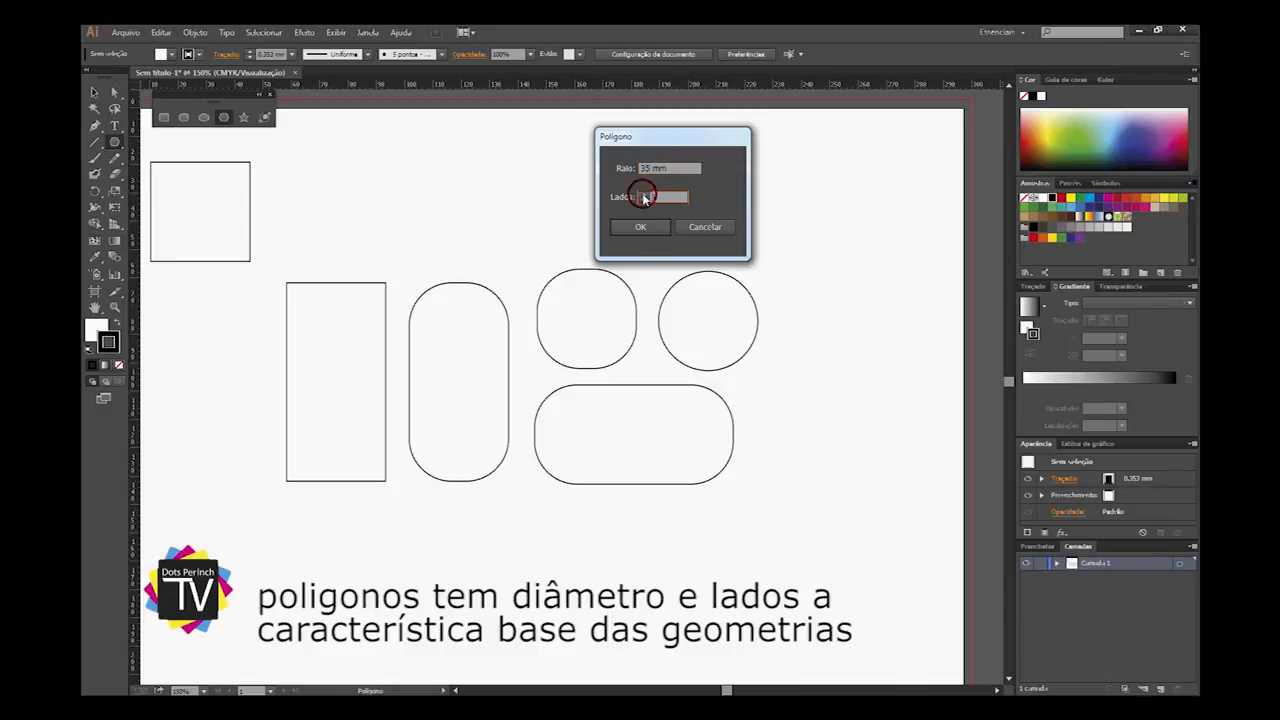
click(652, 227)
key(v)
drag(695, 256, 809, 234)
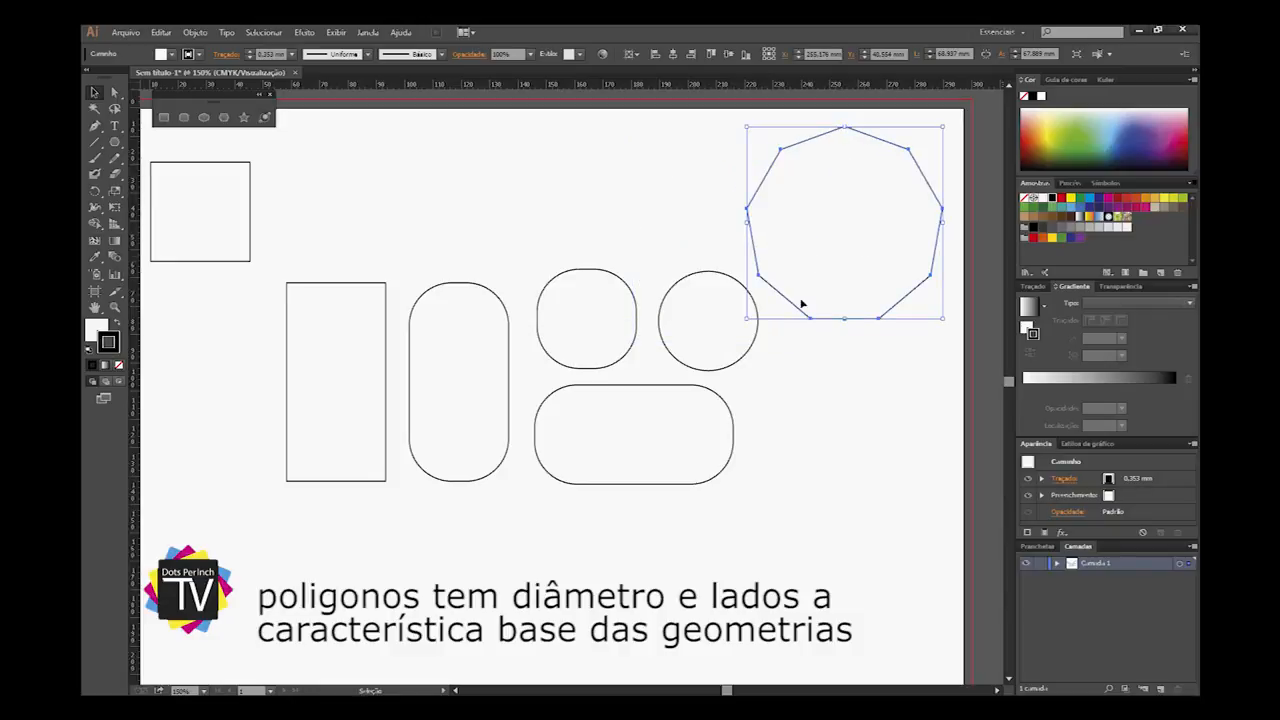
Step: Create a triangle with the Polygon tool, 35 mm radius and 3 sides, and place it concentrically over the nine-sided polygon
click(224, 117)
click(416, 216)
click(645, 198)
click(645, 199)
click(643, 228)
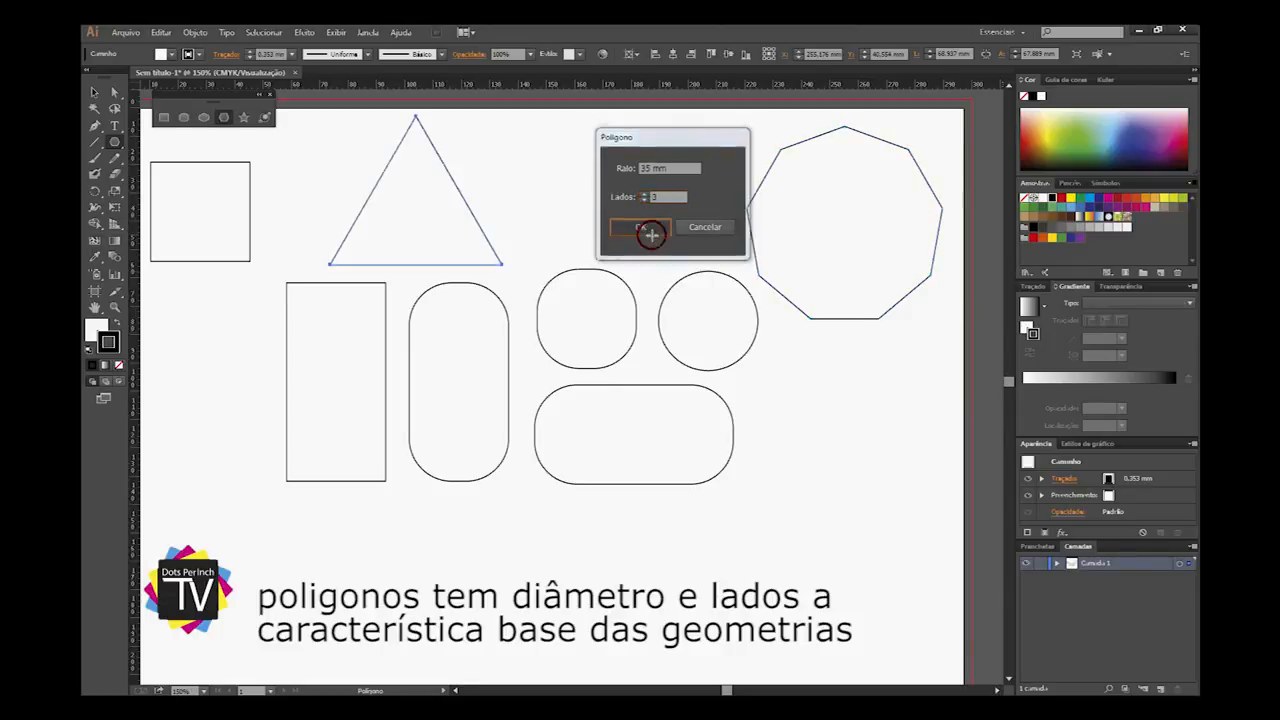
key(v)
drag(412, 200, 846, 211)
Step: Move the circle and the small rounded square to the centre of the triangle and nine-sided polygon
click(708, 323)
drag(708, 321, 846, 230)
click(587, 341)
drag(587, 341, 845, 228)
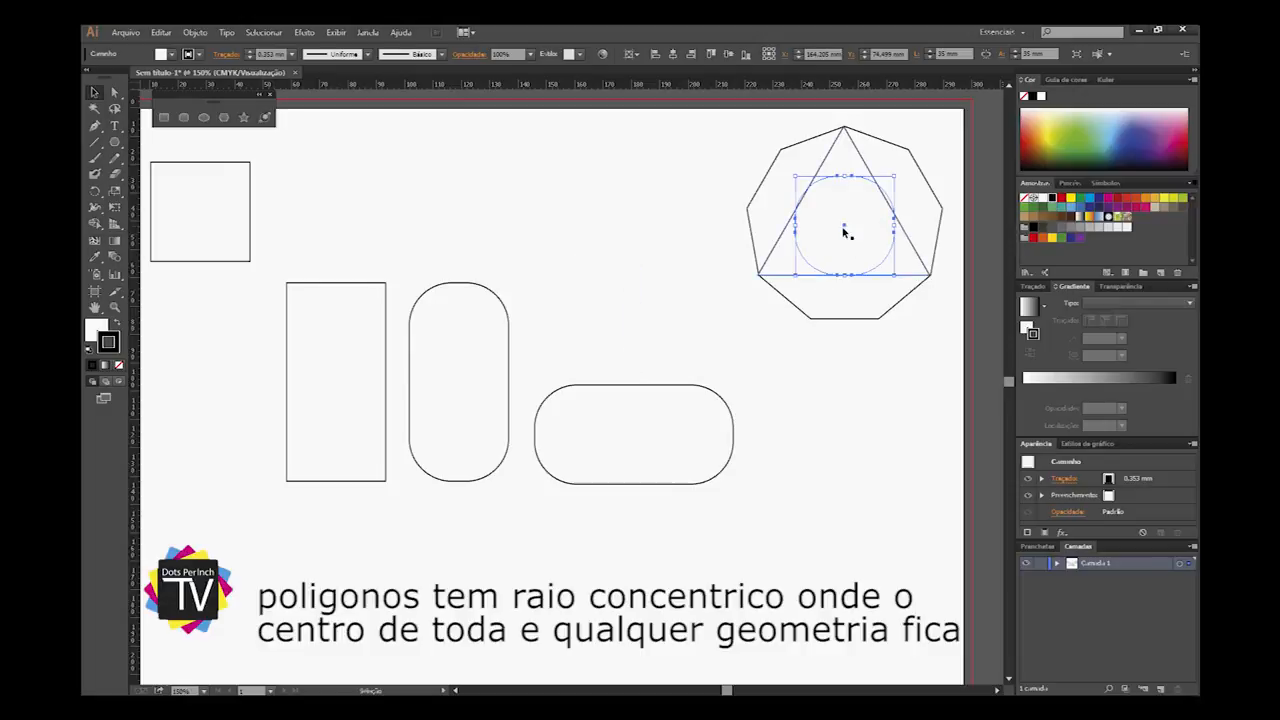
Step: Send the triangle to the back of the stacking order, followed by the nine-sided polygon
click(883, 357)
right_click(923, 213)
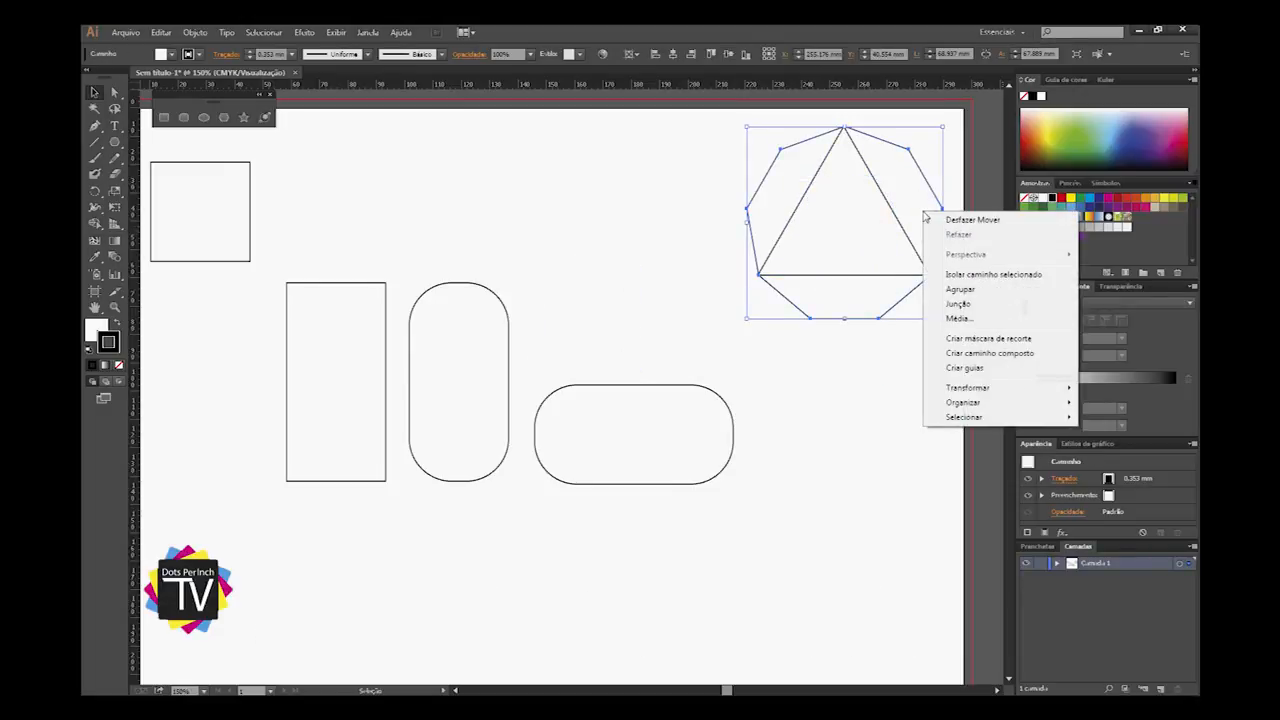
right_click(852, 215)
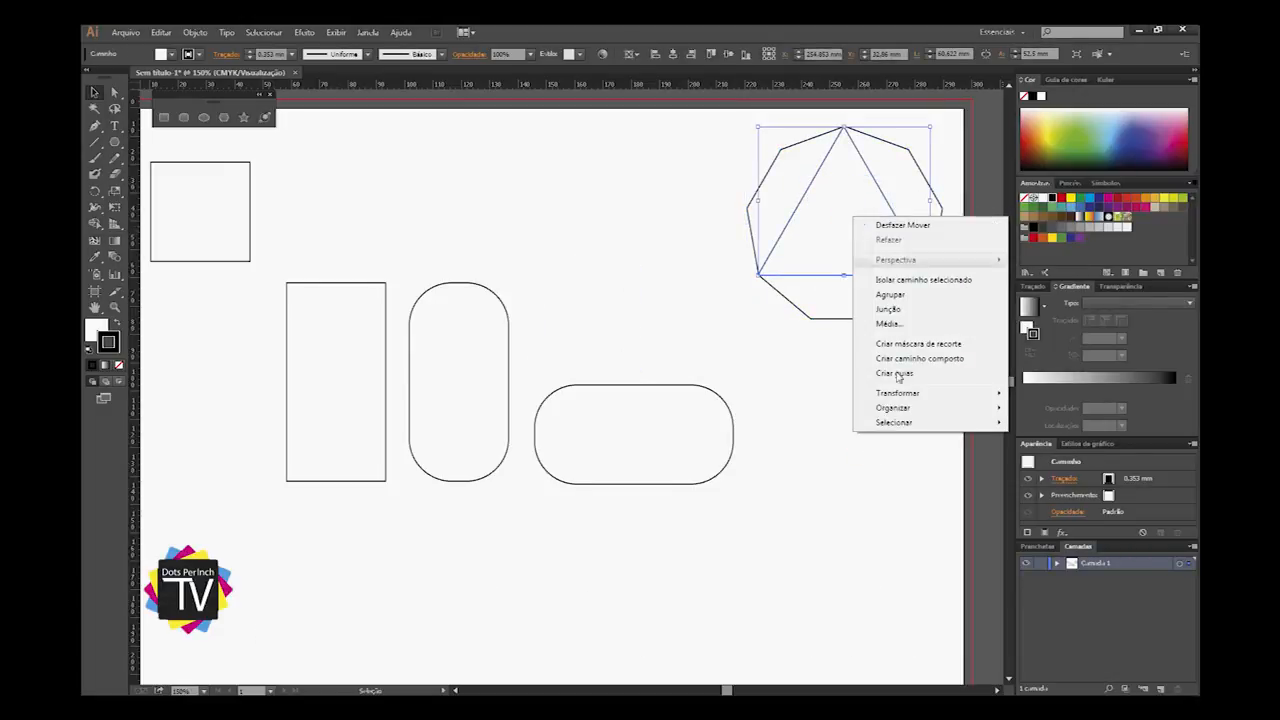
click(895, 408)
click(1060, 452)
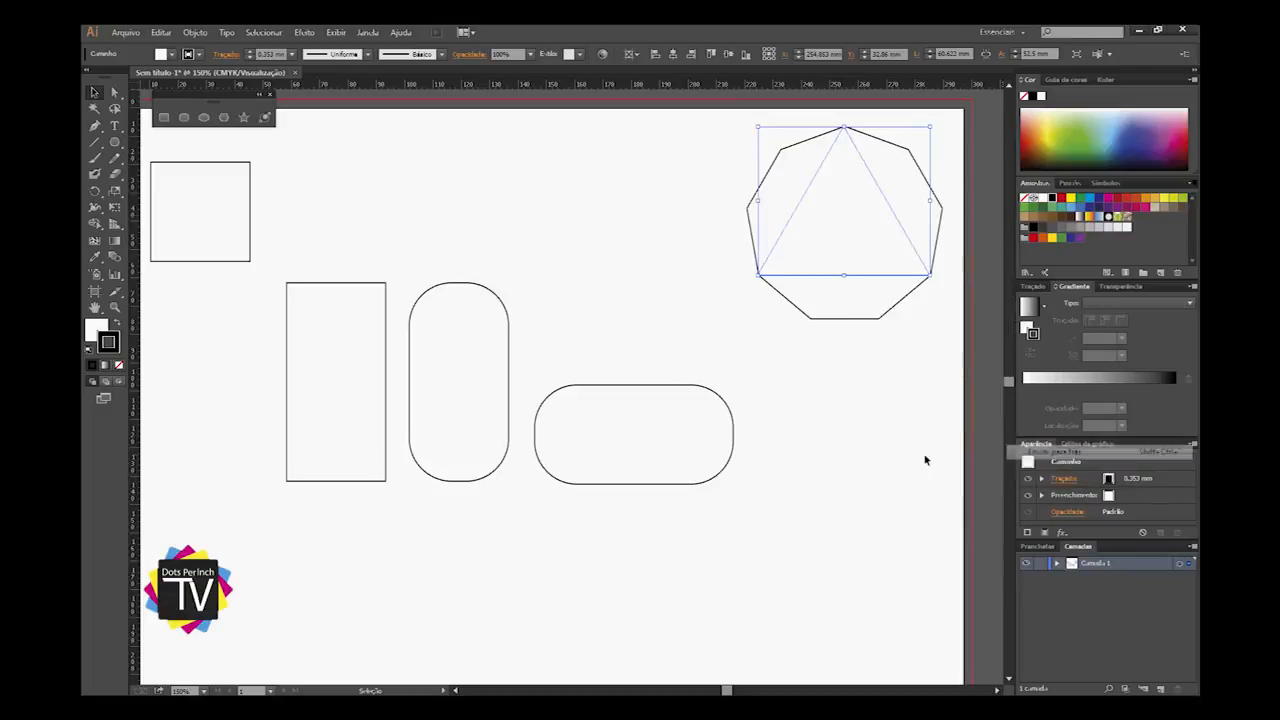
click(907, 448)
right_click(916, 214)
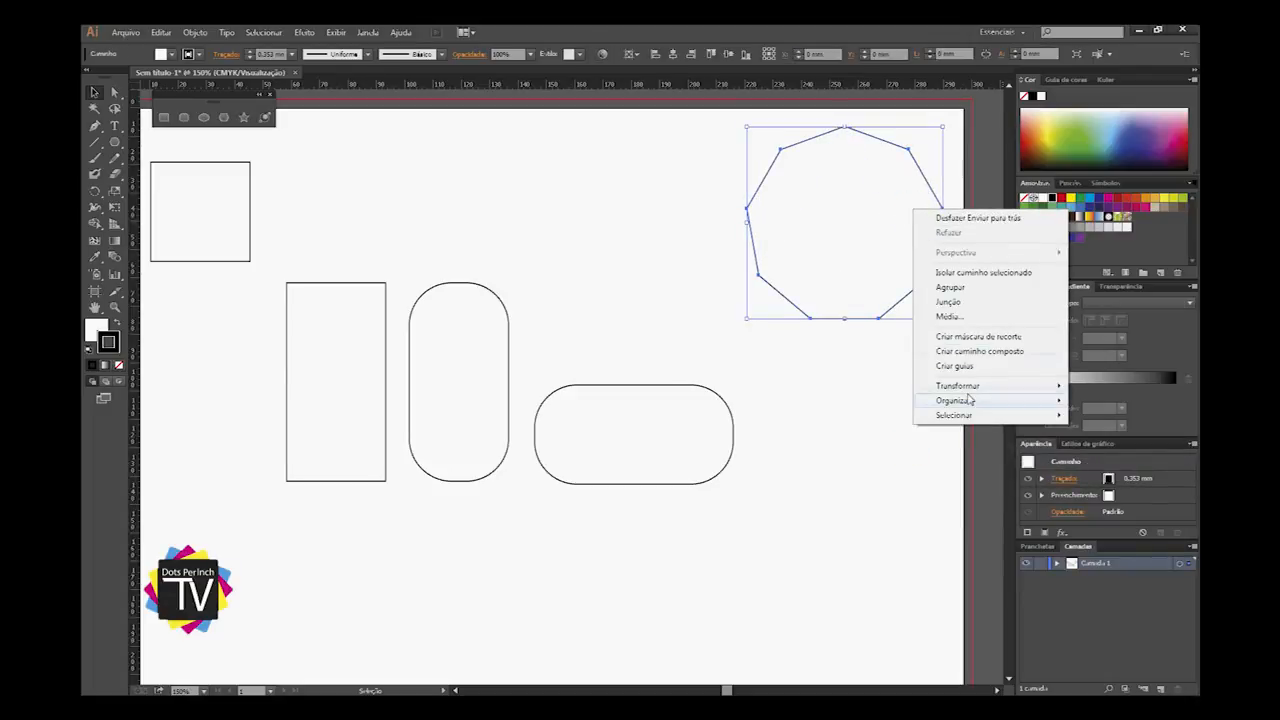
click(961, 400)
click(817, 446)
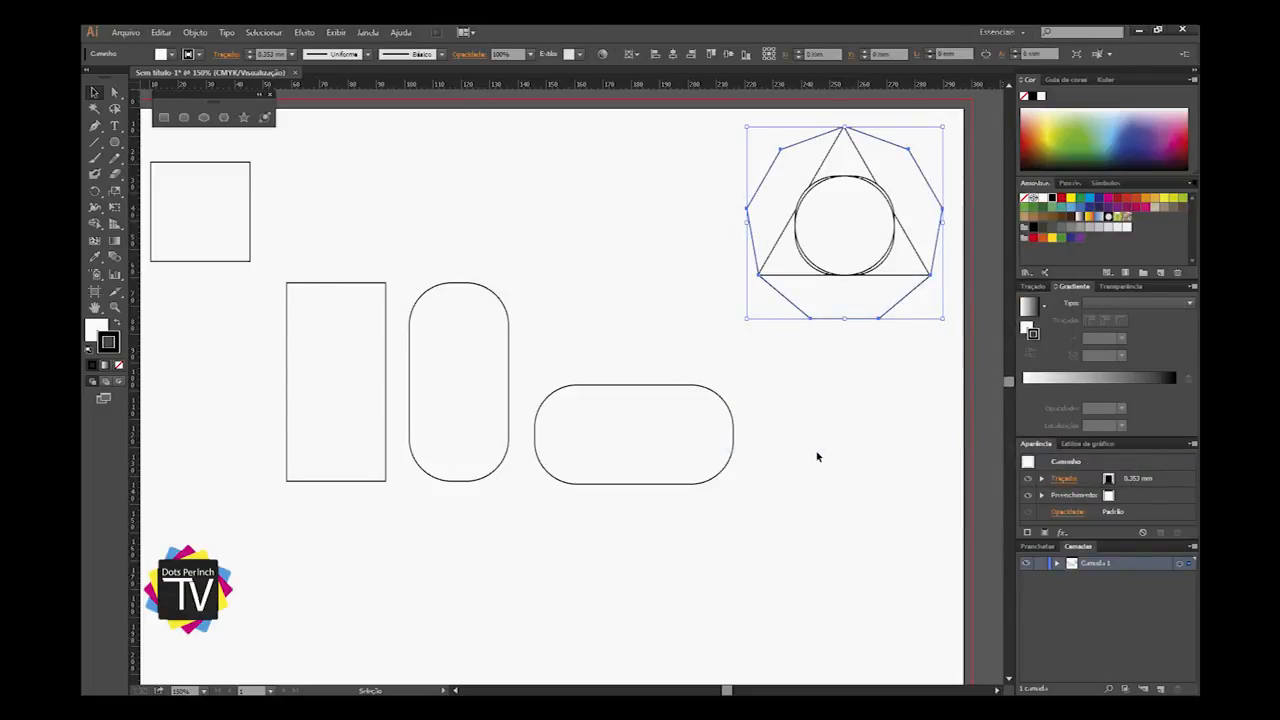
Step: Move the nested polygon, triangle, circle and rounded square together so they sit above the horizontal rounded rectangle
click(893, 323)
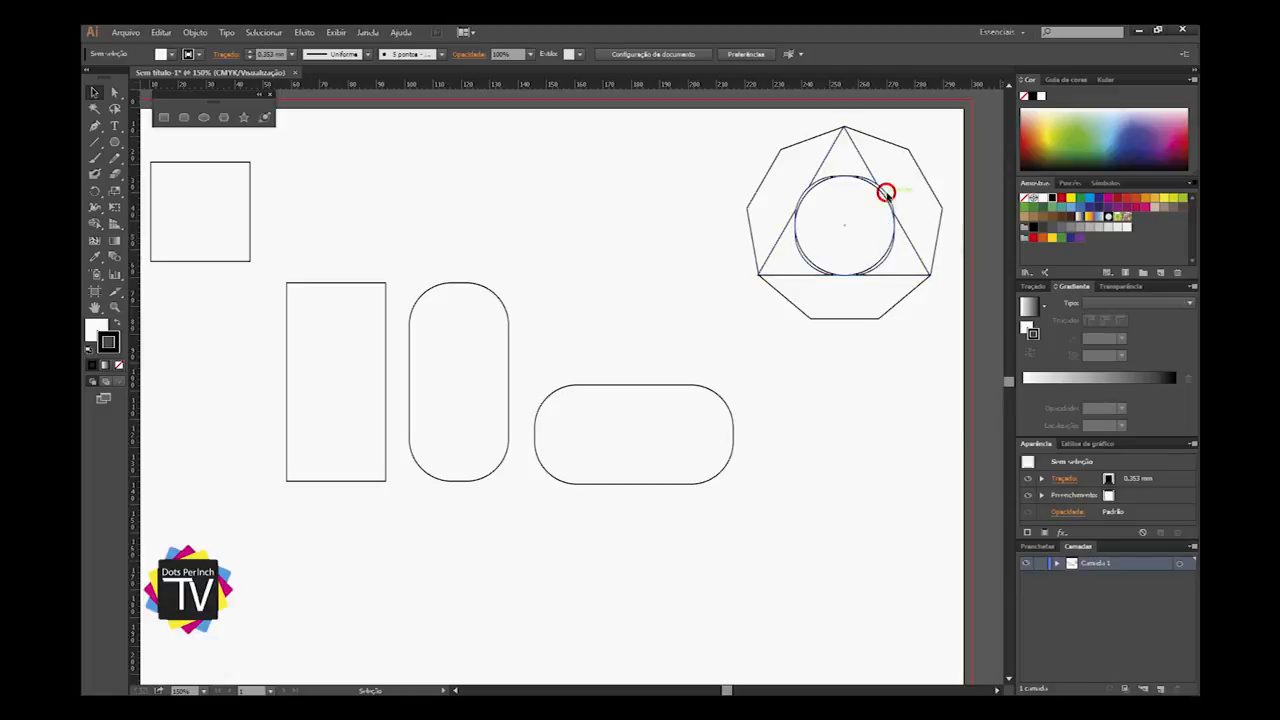
click(816, 159)
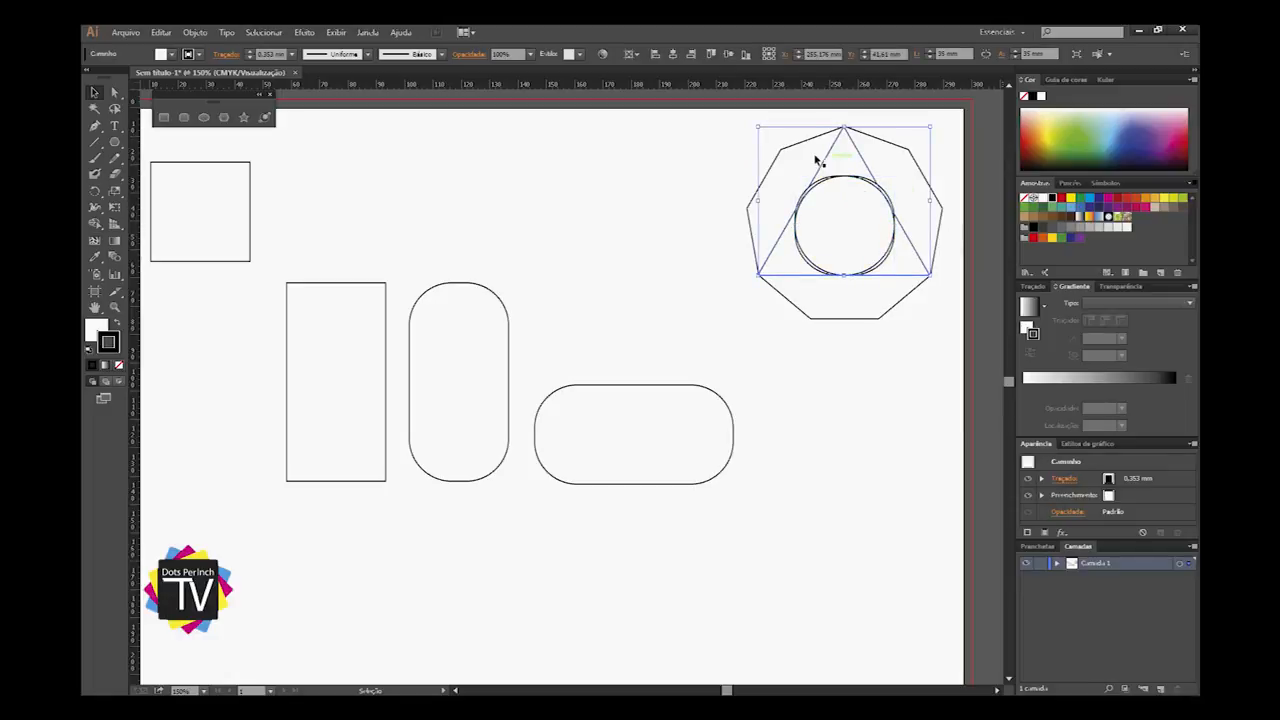
click(813, 368)
drag(731, 177, 726, 294)
click(825, 395)
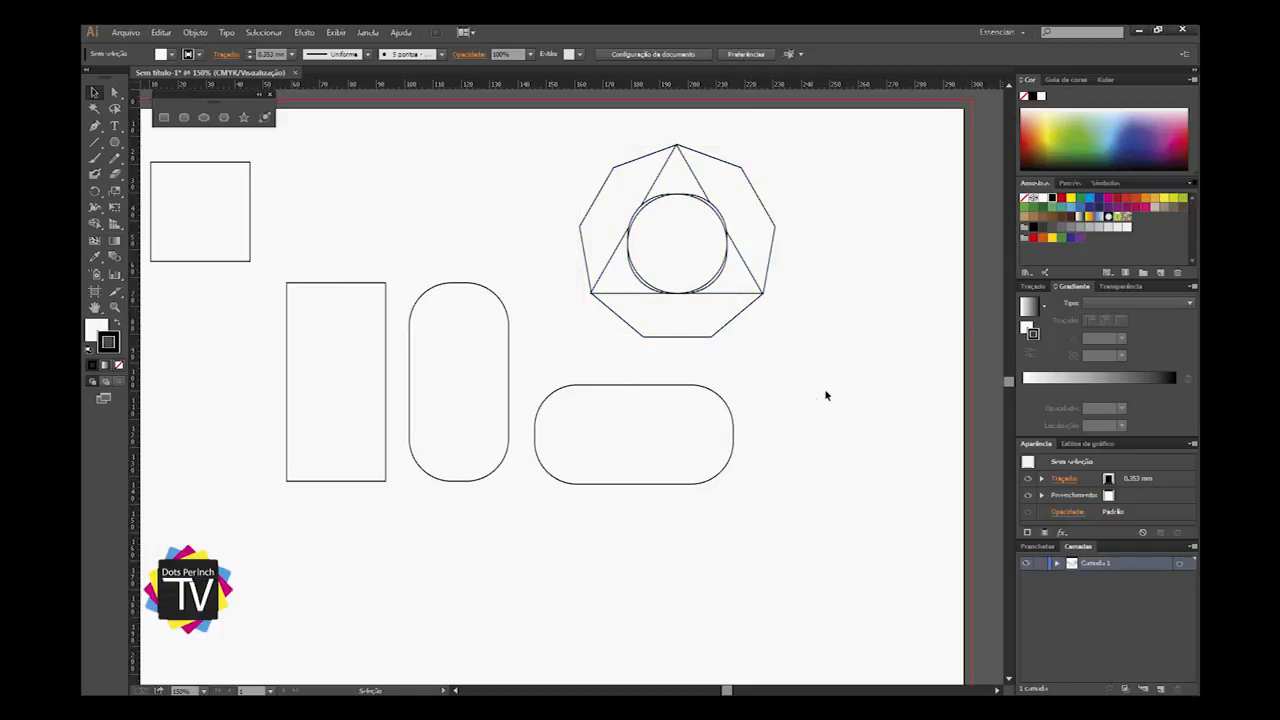
Step: Separate the nested shapes, placing the rounded square above the tall rounded rectangle and the circle and triangle right of the polygon
drag(700, 227, 462, 201)
drag(691, 251, 866, 389)
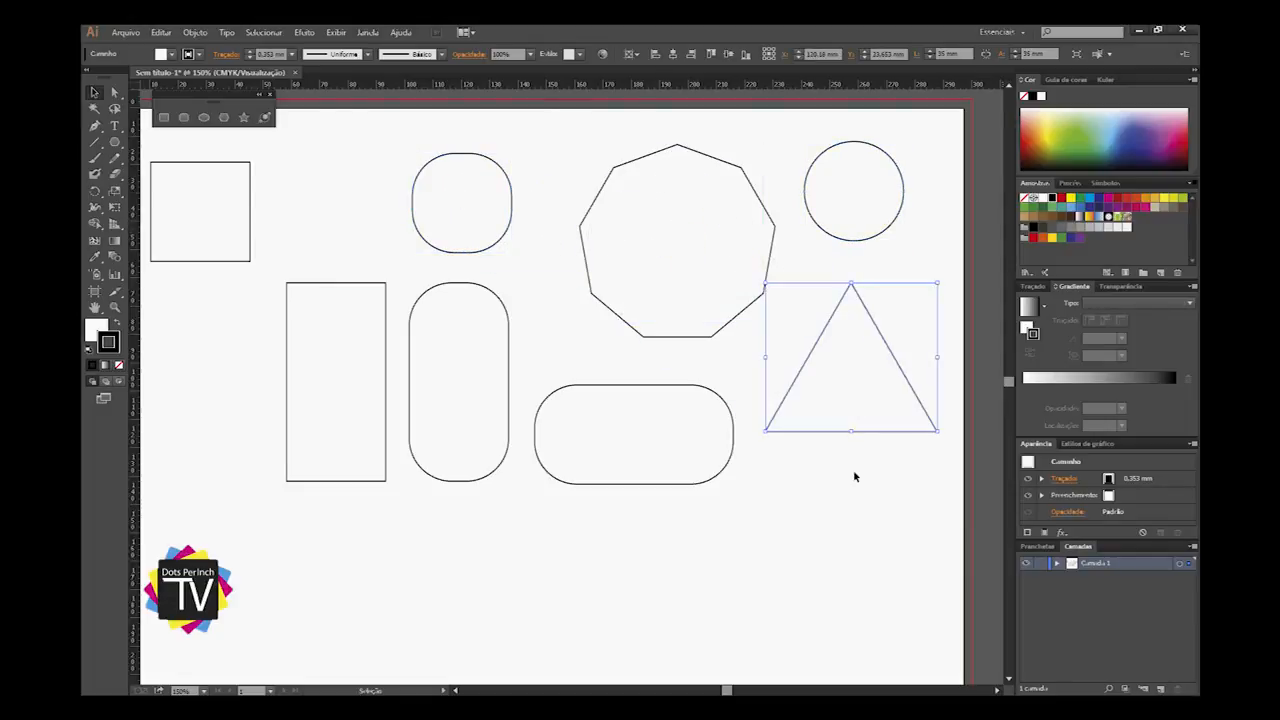
click(854, 477)
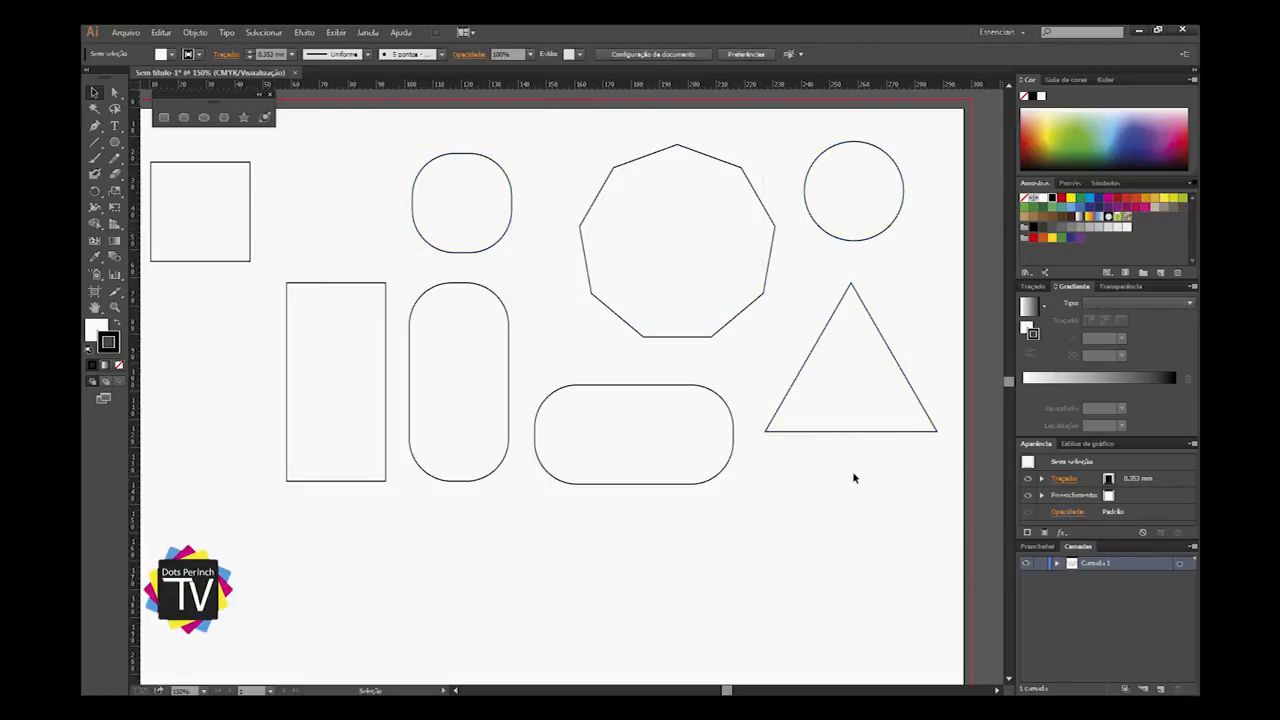
Step: Reshape the nine-sided polygon with the Direct Selection tool, pulling four of its anchor points inward to form a four-armed star
click(682, 235)
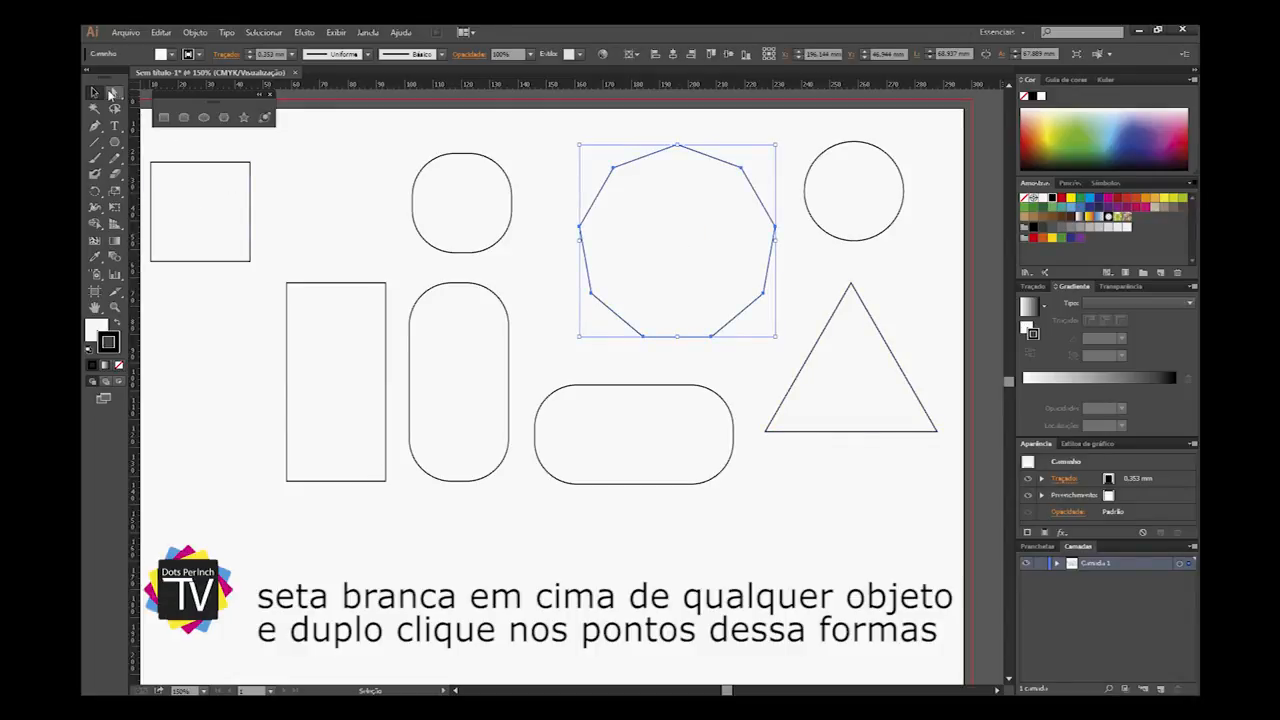
click(116, 95)
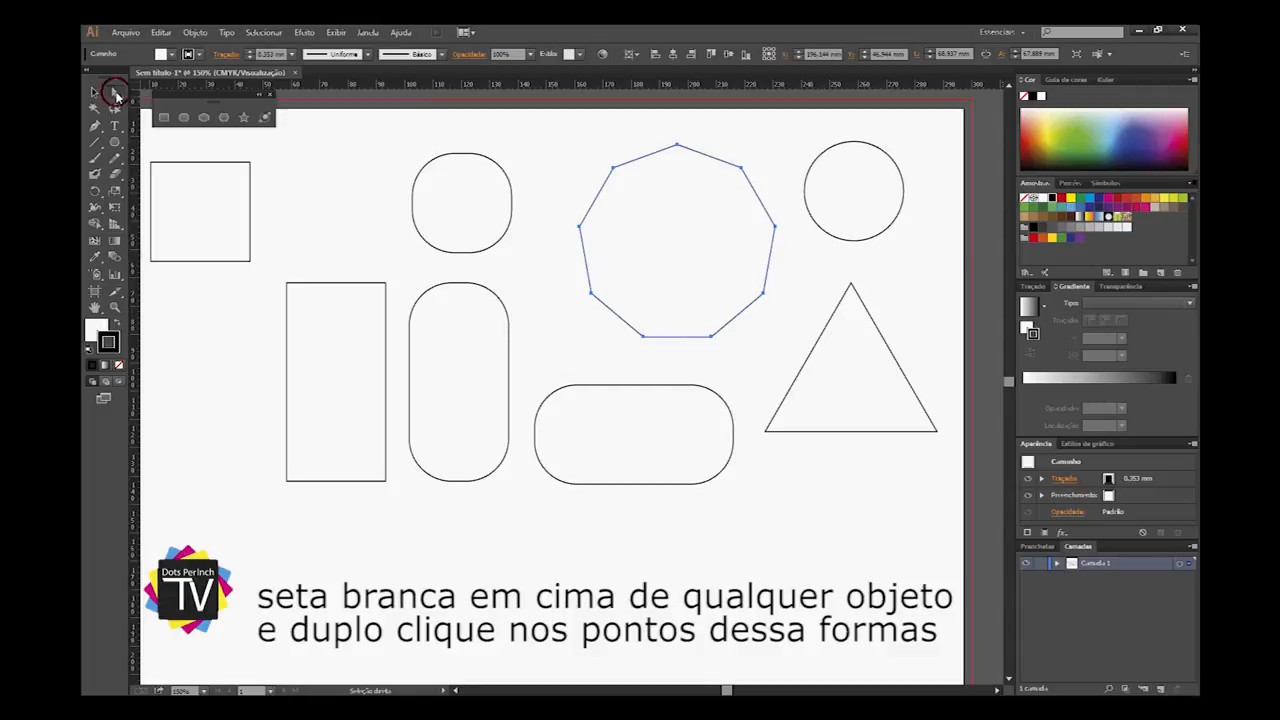
click(613, 168)
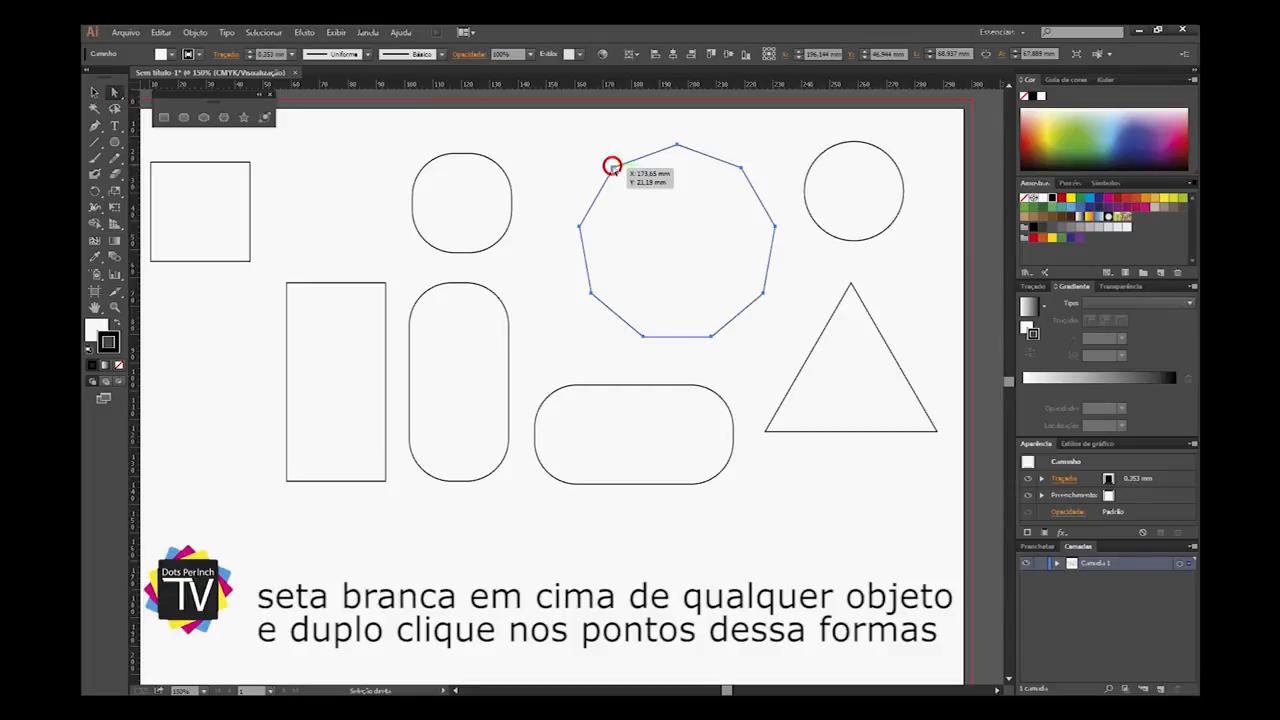
drag(613, 168, 664, 217)
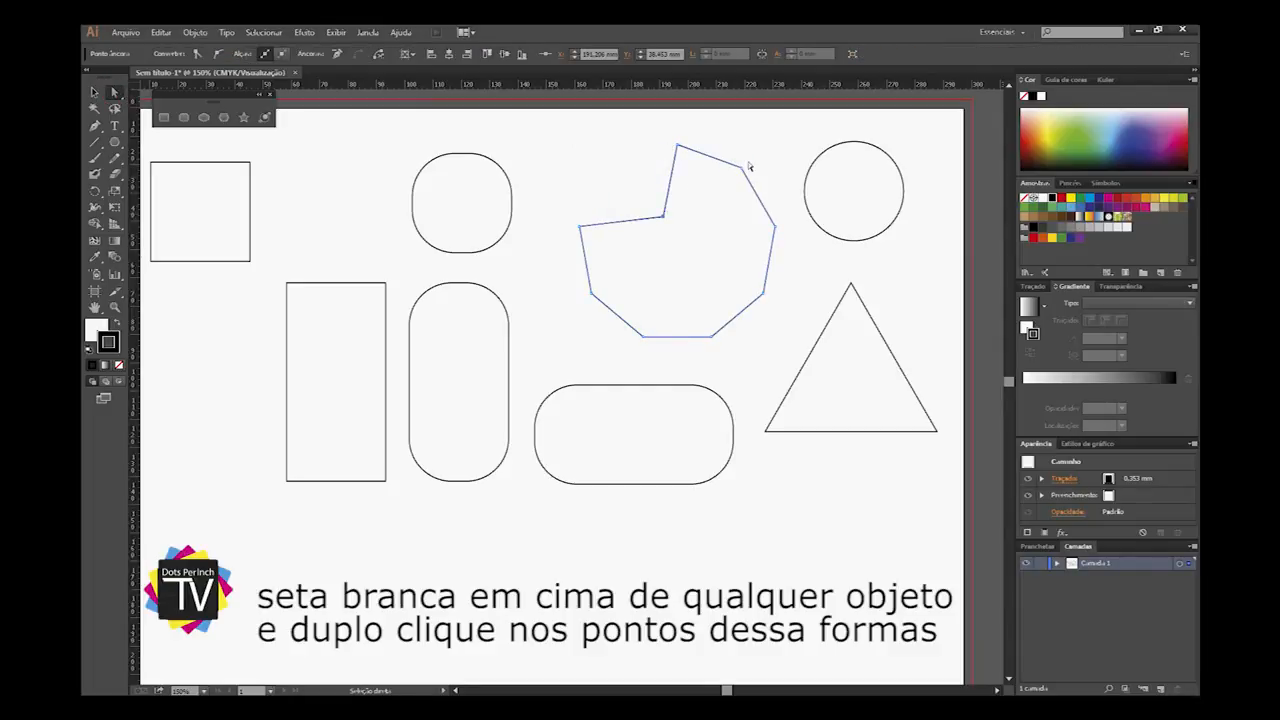
drag(743, 168, 688, 212)
drag(766, 296, 687, 240)
drag(592, 295, 662, 240)
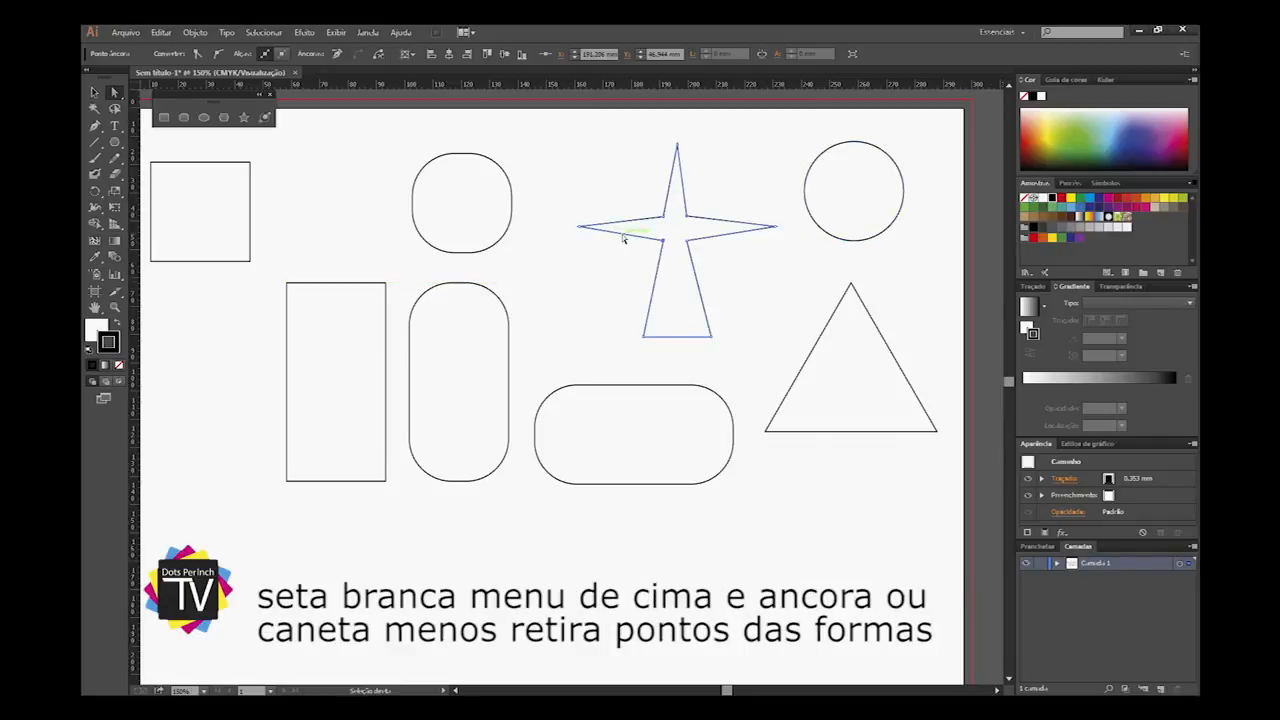
Step: Try removing the anchor point at the left tip of the star shape
click(581, 228)
click(336, 54)
key(ctrl+z)
Step: Convert the anchor points at the right and left tips of the star shape to smooth points
click(684, 198)
click(685, 199)
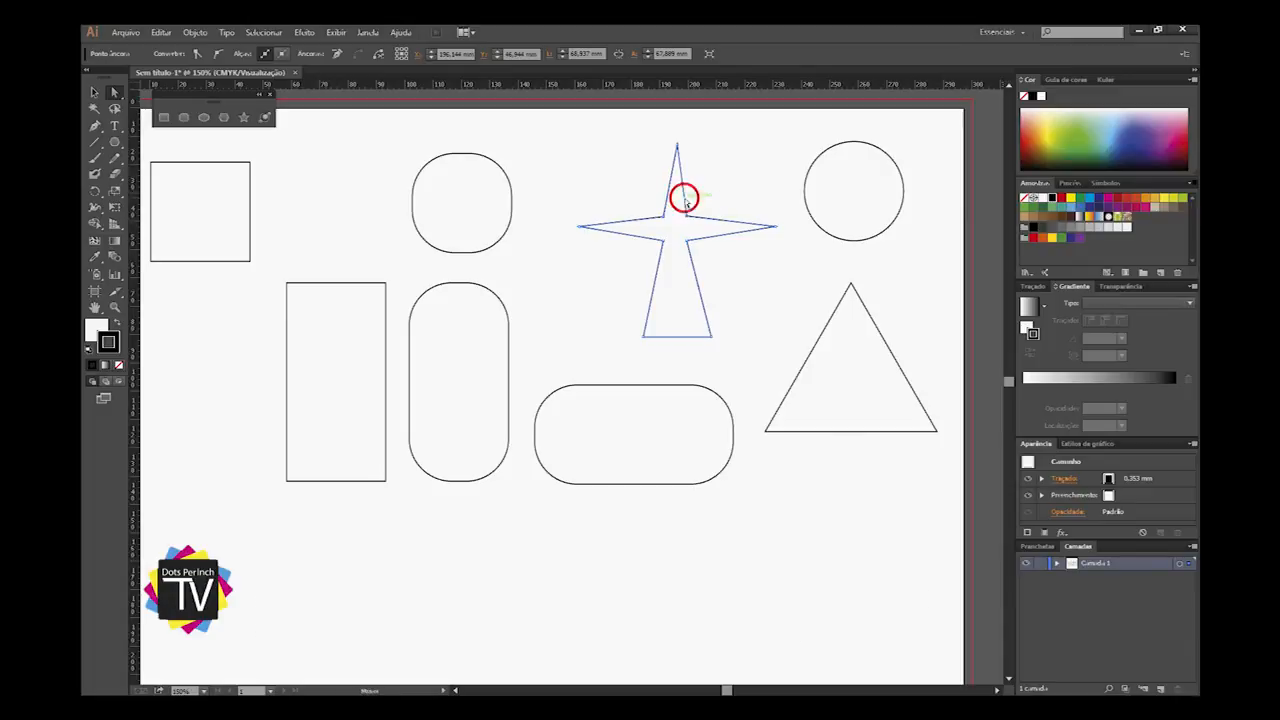
click(711, 220)
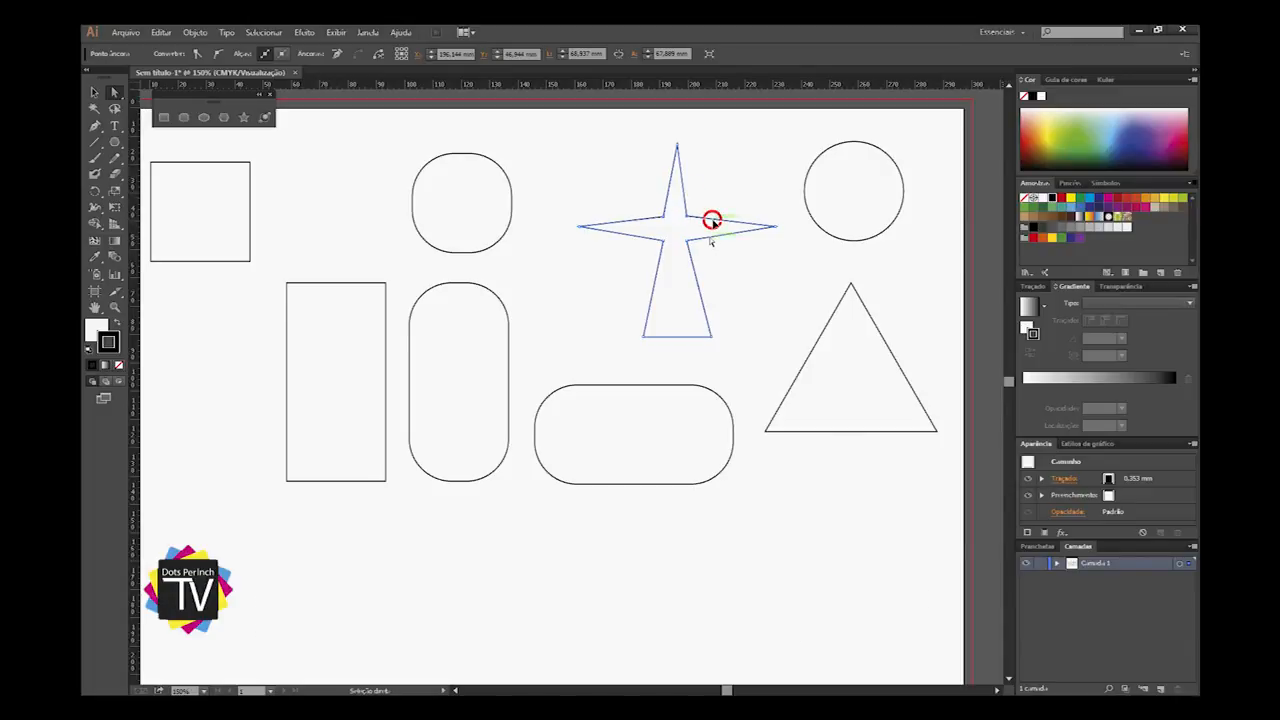
click(776, 228)
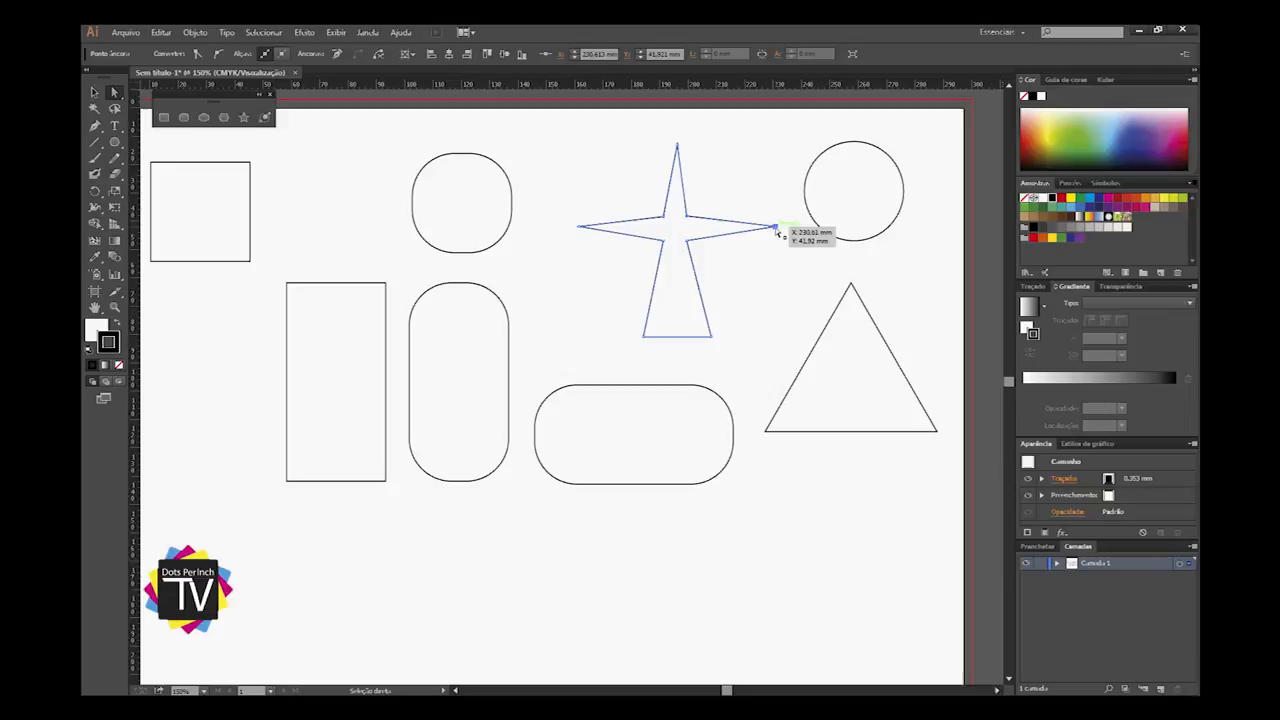
click(217, 53)
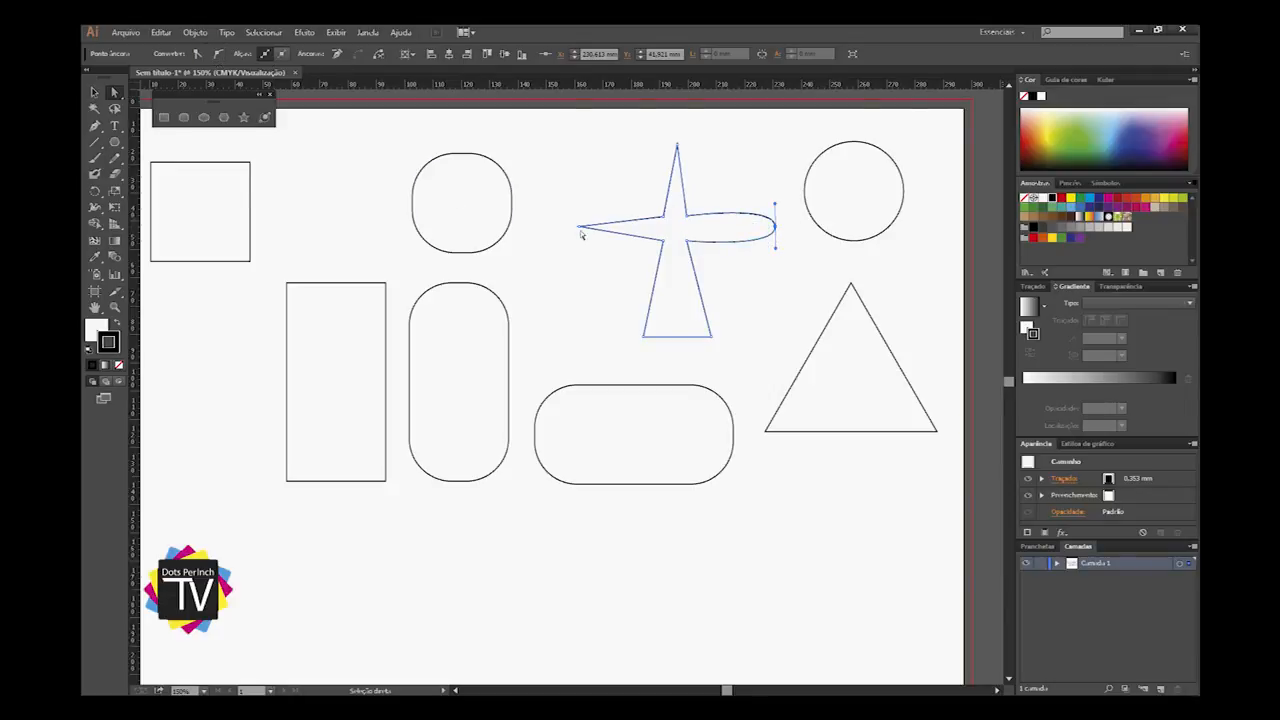
click(578, 226)
click(217, 57)
Step: Convert the four inner corner points and the top tip of the star shape to smooth points
click(706, 254)
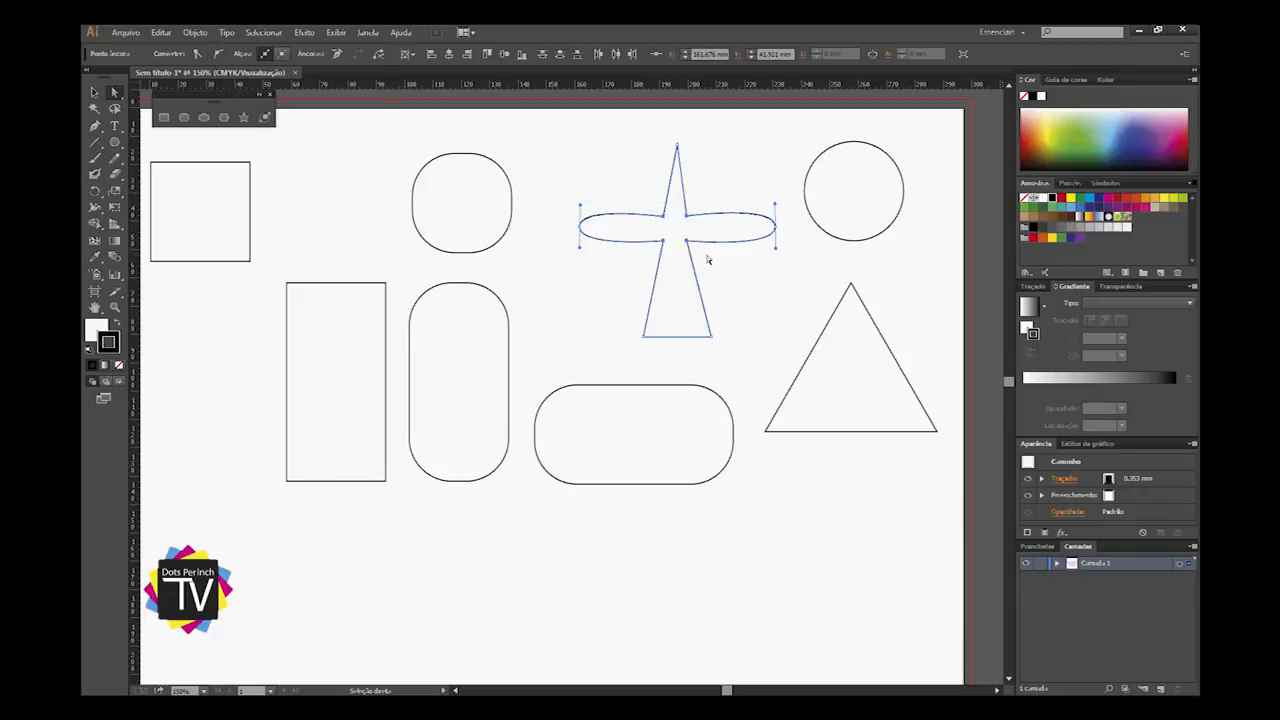
click(220, 55)
click(700, 186)
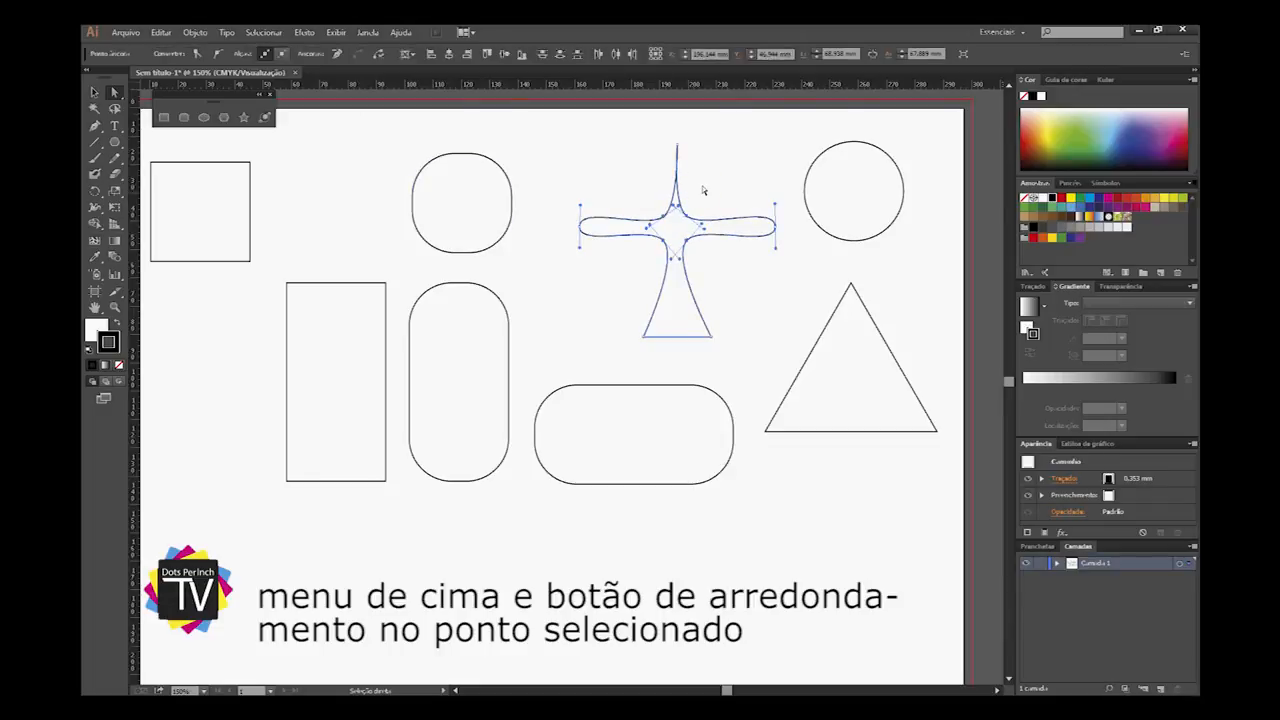
click(684, 163)
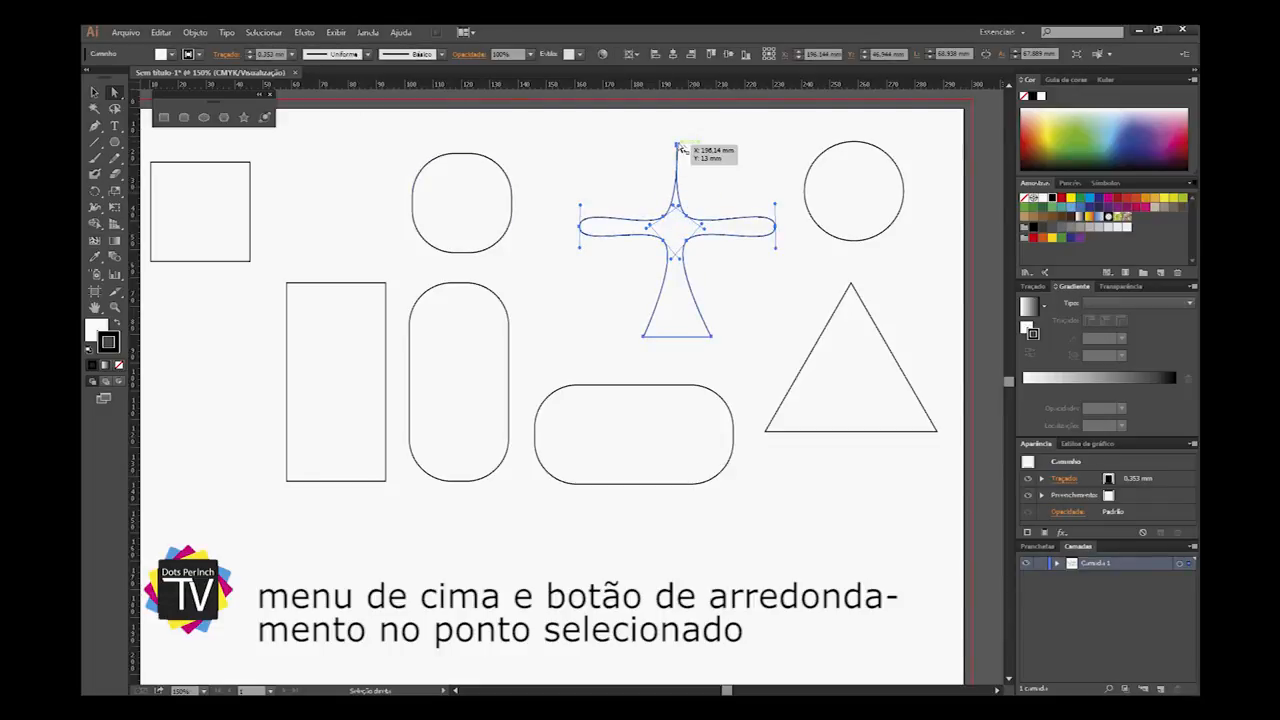
click(678, 146)
click(220, 55)
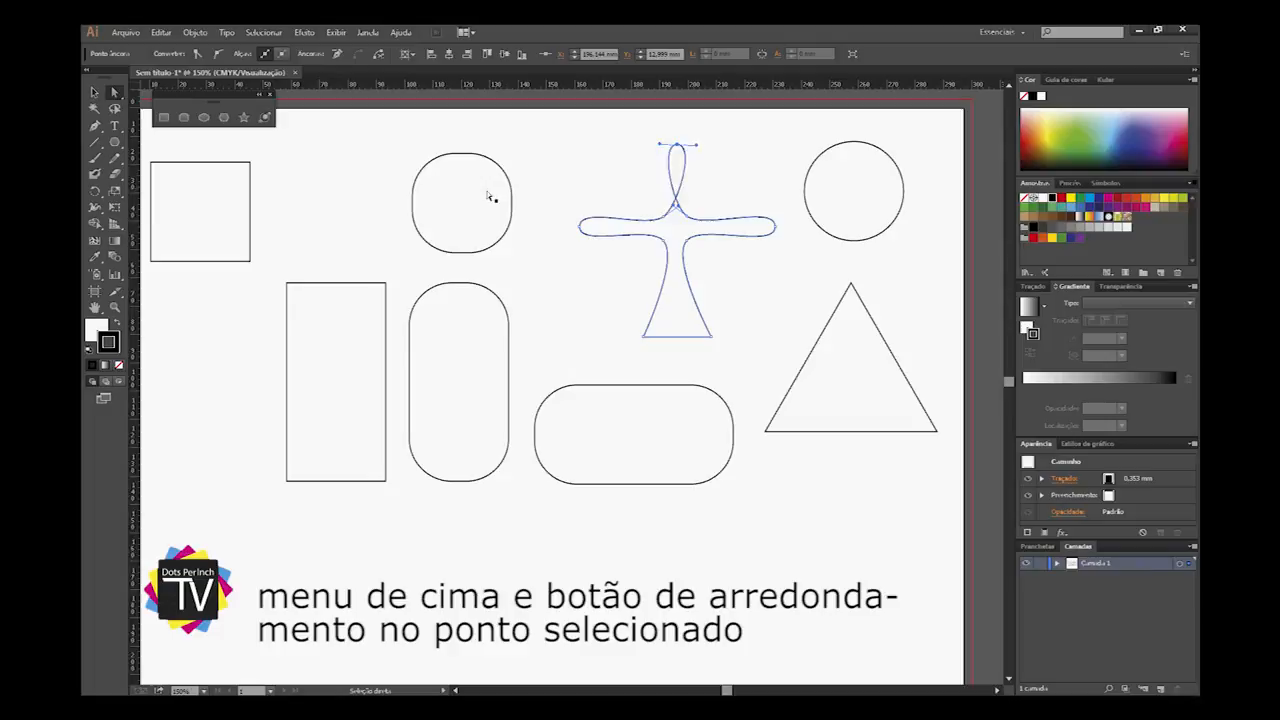
Step: Swing the top anchor point's direction handle to the opposite side to uncross the loop in the upper arm
click(681, 135)
click(677, 142)
drag(698, 149, 654, 148)
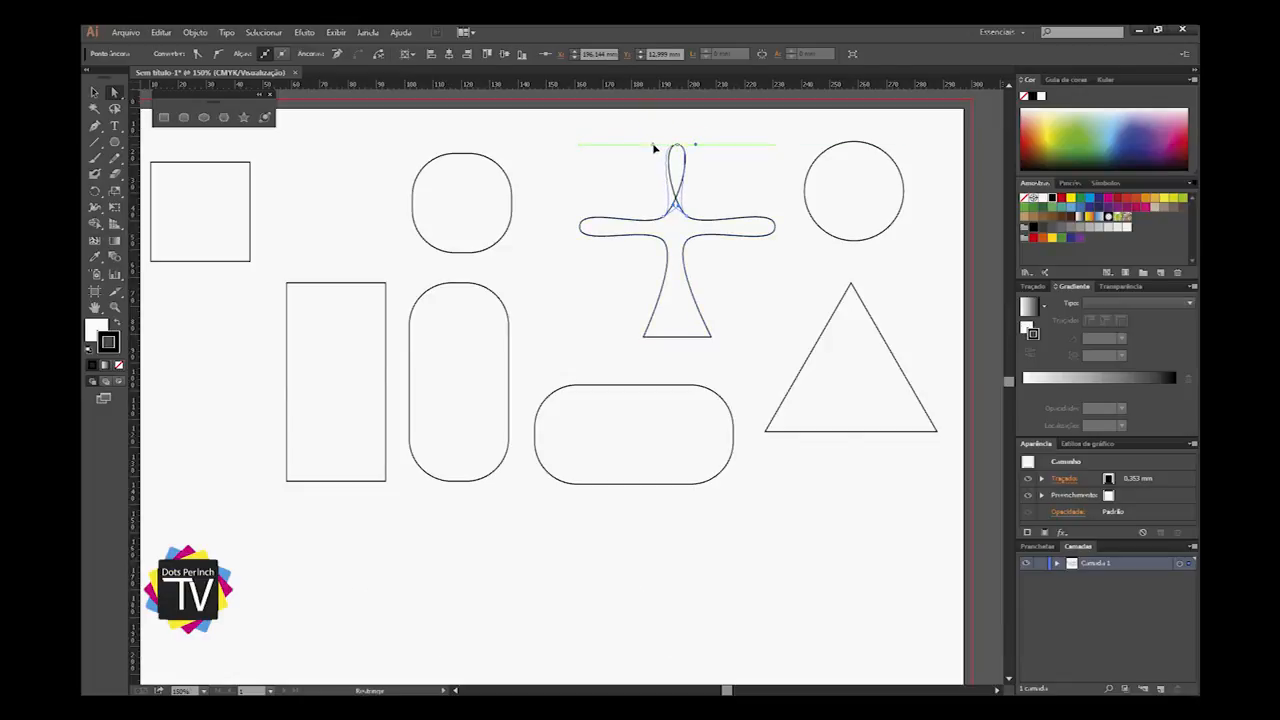
key(ctrl+z)
Step: Convert the two anchor points at the base of the lower arm to smooth points
drag(731, 326, 622, 368)
click(218, 53)
click(768, 290)
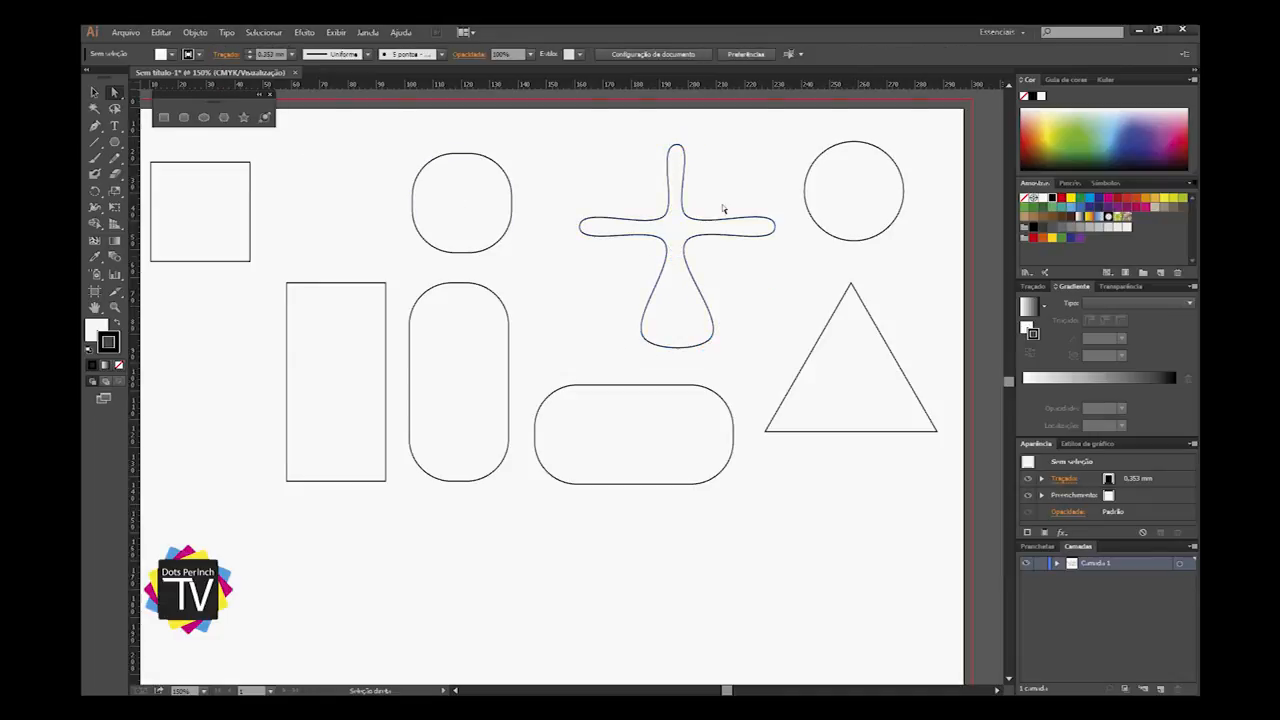
Step: Select the four inner anchor points of the rounded cross shape with the Direct Selection tool
key(v)
click(676, 286)
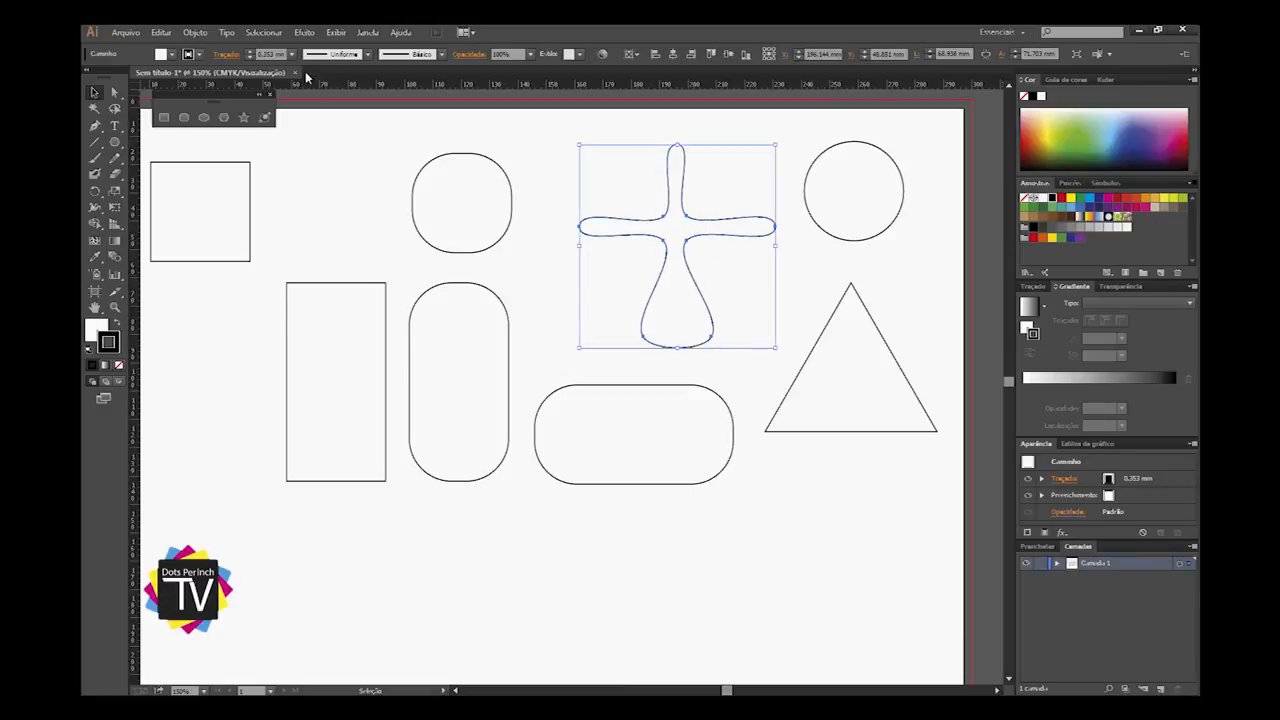
key(a)
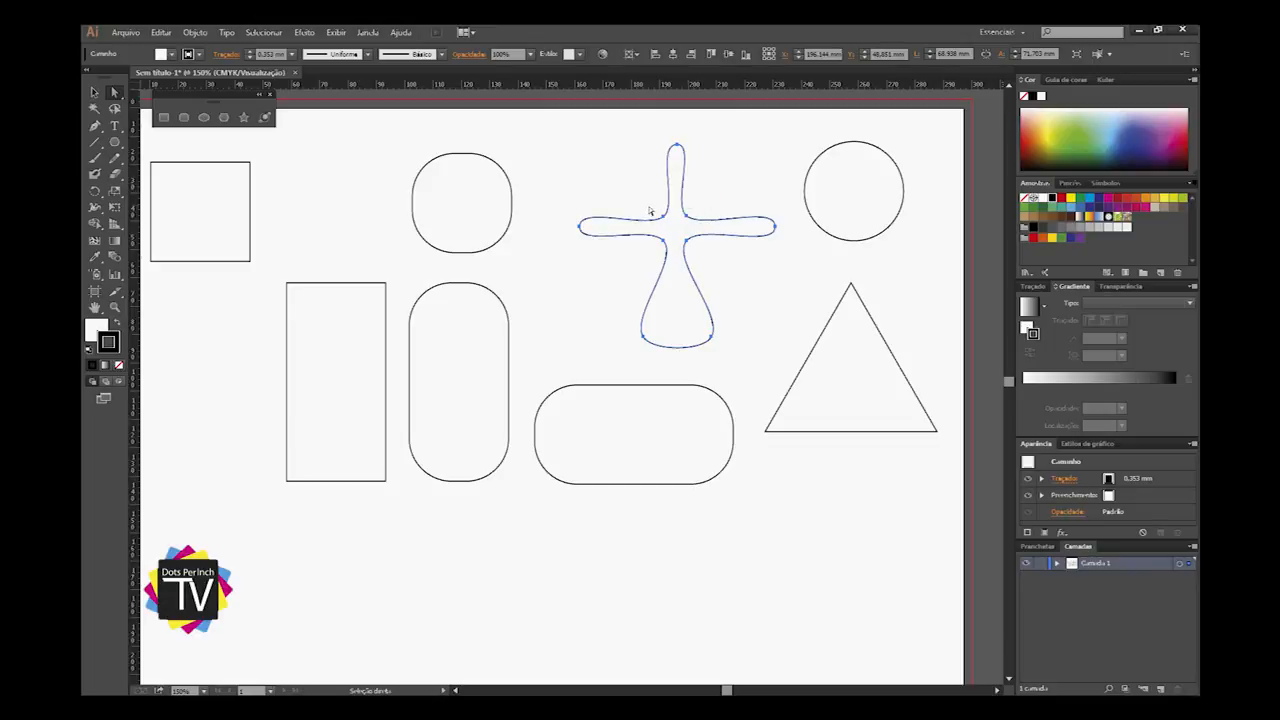
click(697, 227)
click(676, 209)
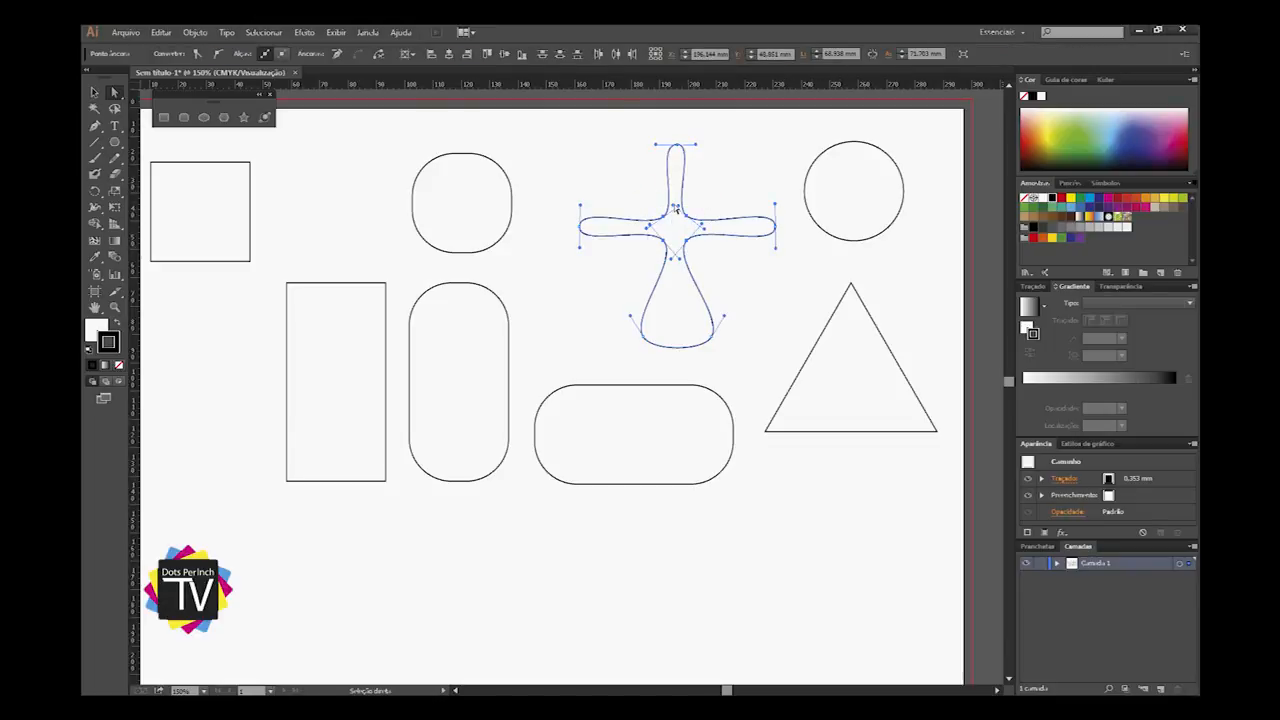
Step: Try deleting the selected inner anchor points outright, and undo the deletion
key(Delete)
key(ctrl+z)
key(Delete)
key(v)
key(ctrl+z)
Step: Remove the selected inner anchor points while keeping the path closed, and deselect the shape
click(337, 54)
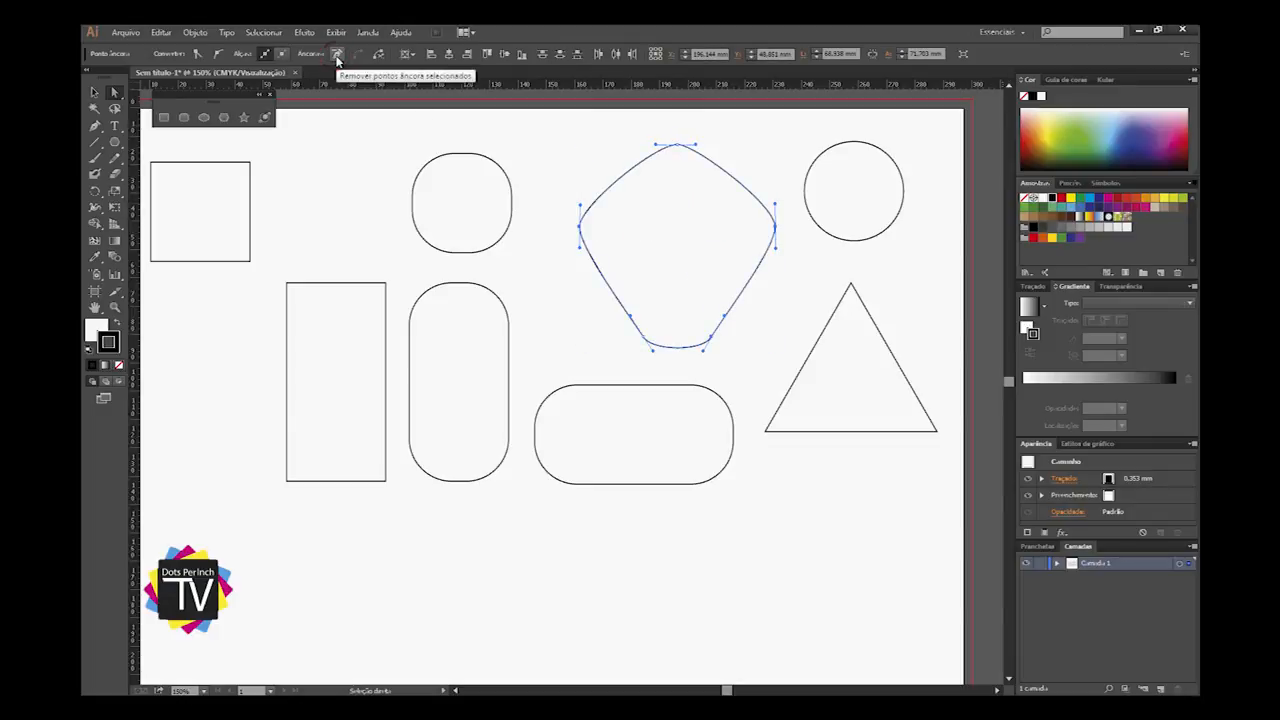
key(v)
click(767, 322)
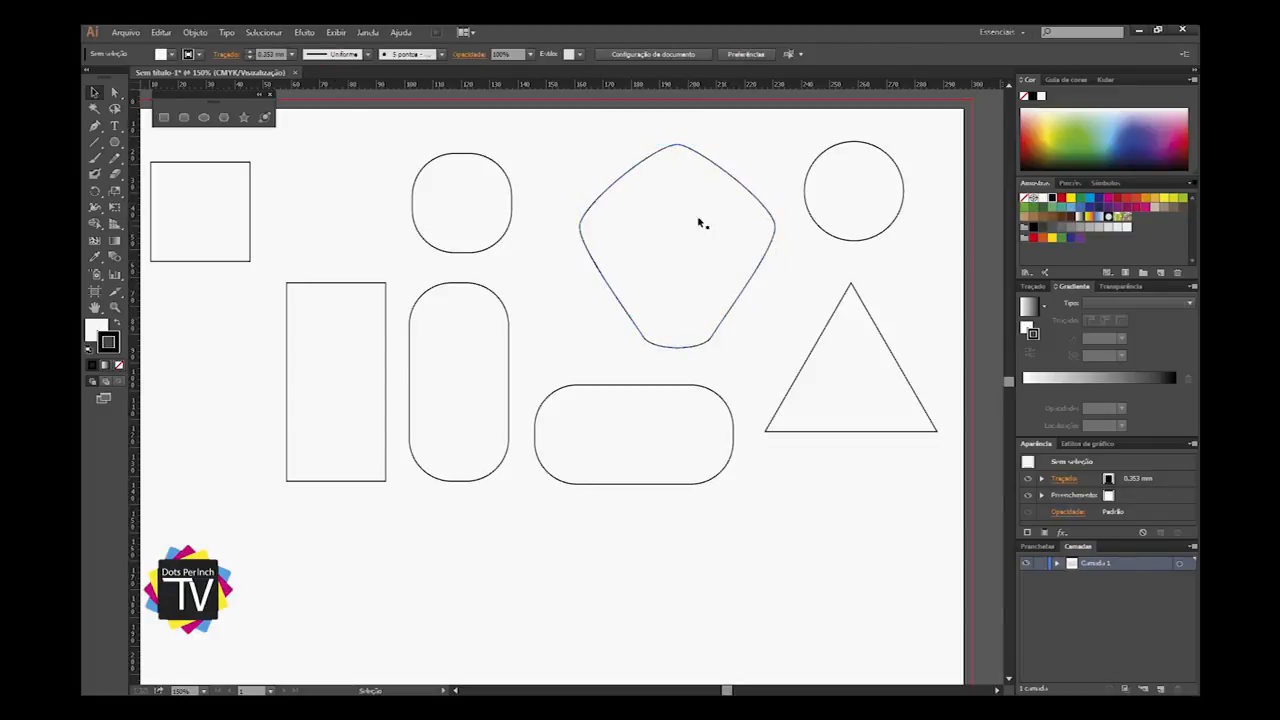
Step: Scale the rounded five-point shape down proportionally around its centre to roughly the circle's size, and deselect it
click(700, 222)
drag(758, 167, 739, 183)
click(777, 334)
Step: Move the circle onto the reduced rounded five-point shape so it sits centred inside the outline
click(645, 232)
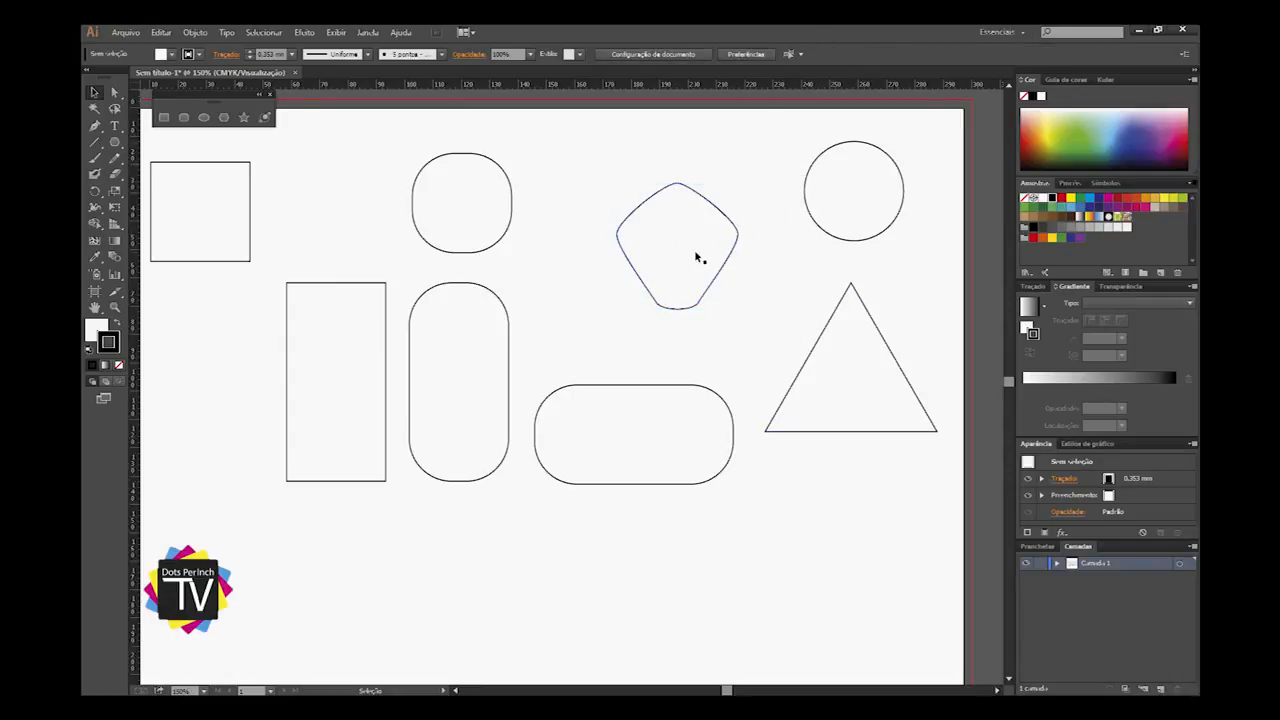
drag(856, 200, 677, 249)
click(780, 257)
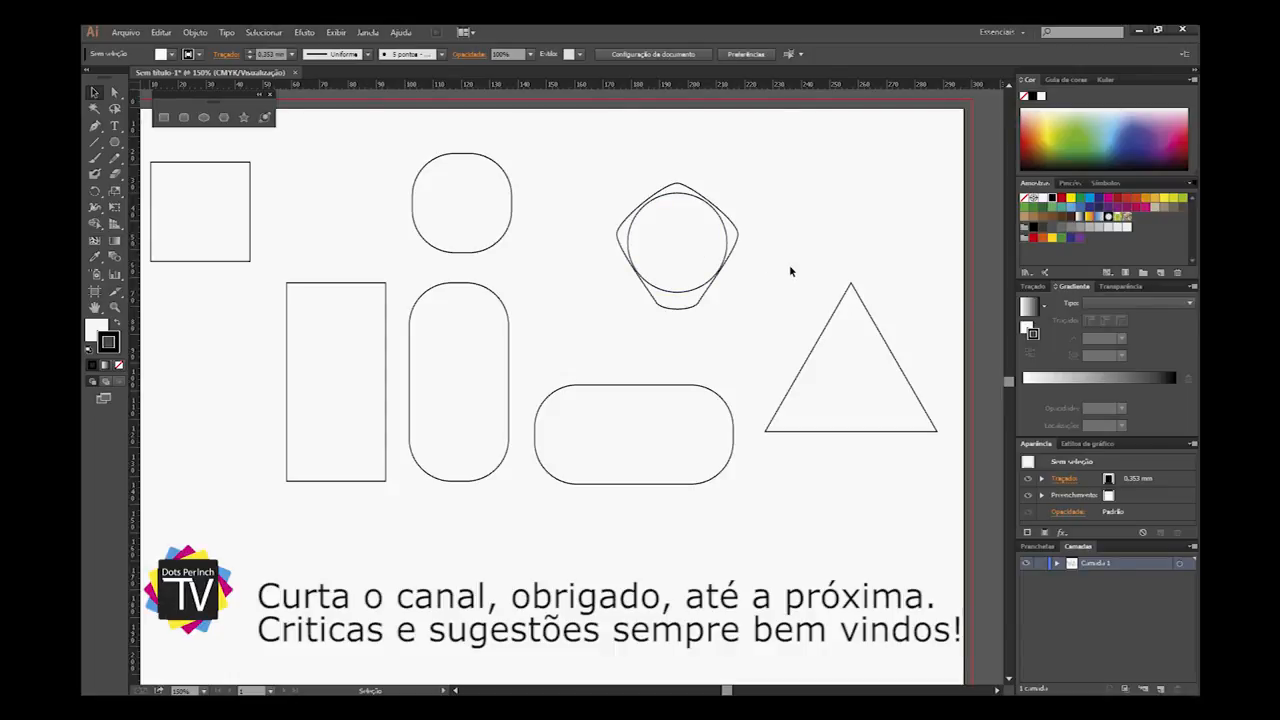
drag(903, 163, 206, 491)
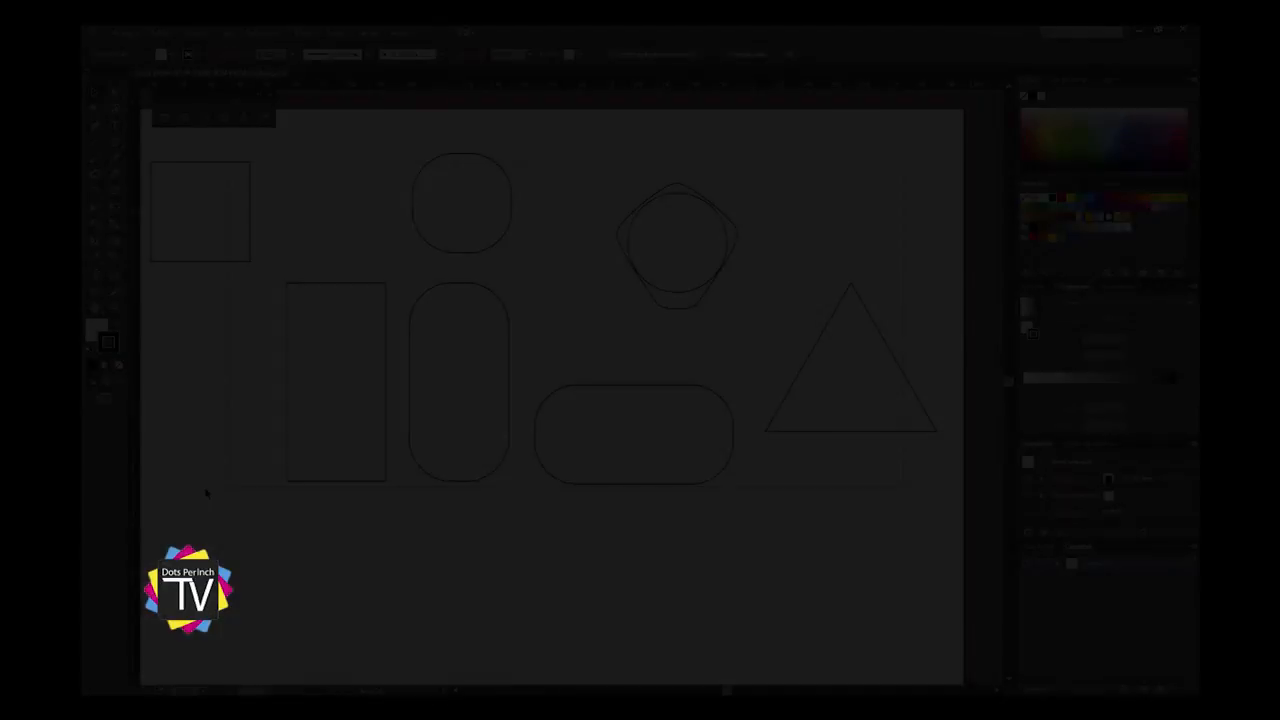